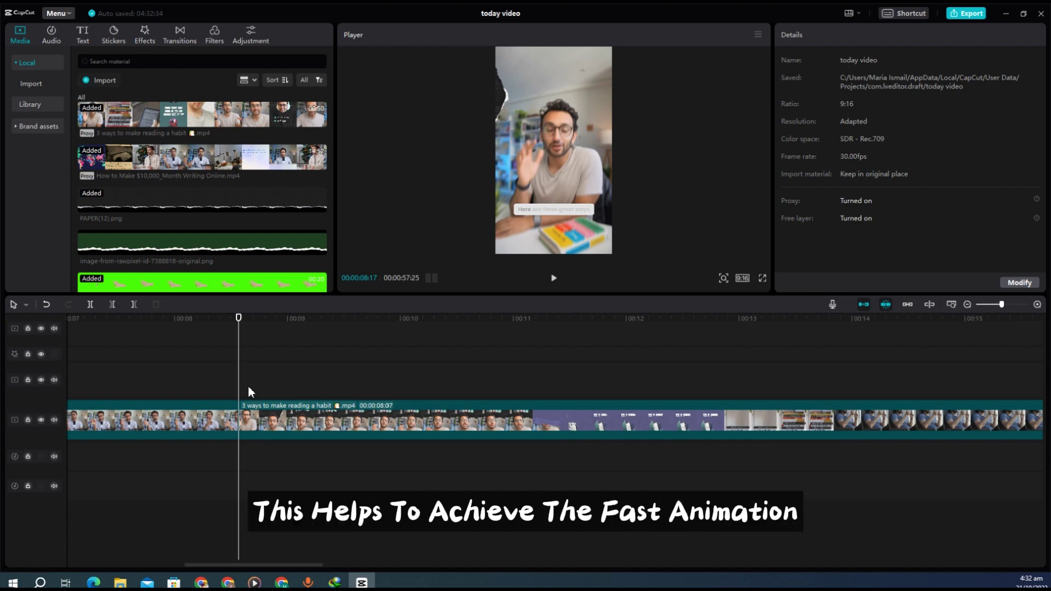
- Play the reading habit reference clip from 00:00:08:17 to review its fast motion and zoom effects
key(space)
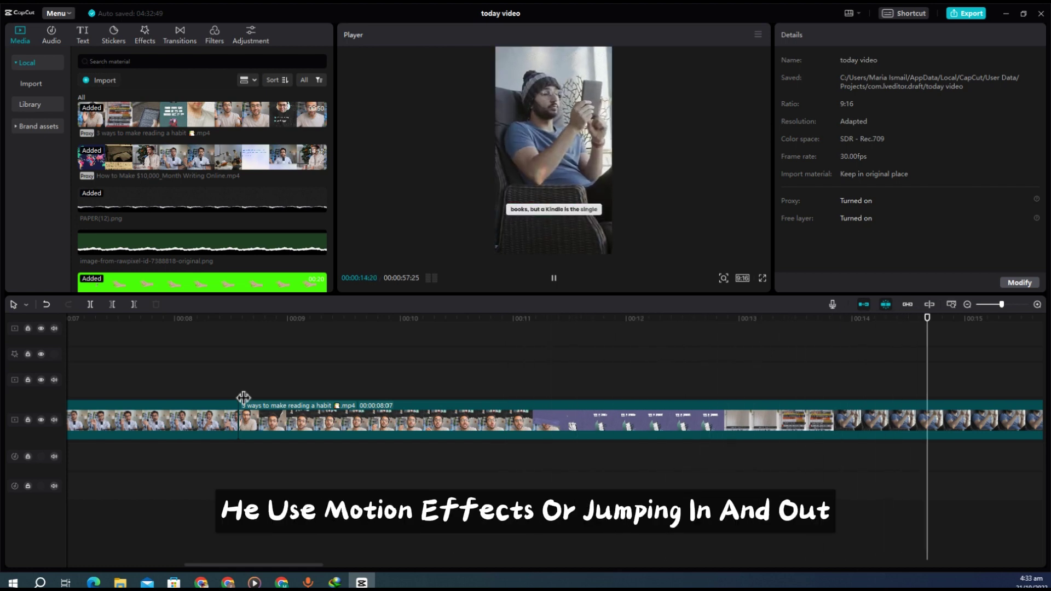
key(space)
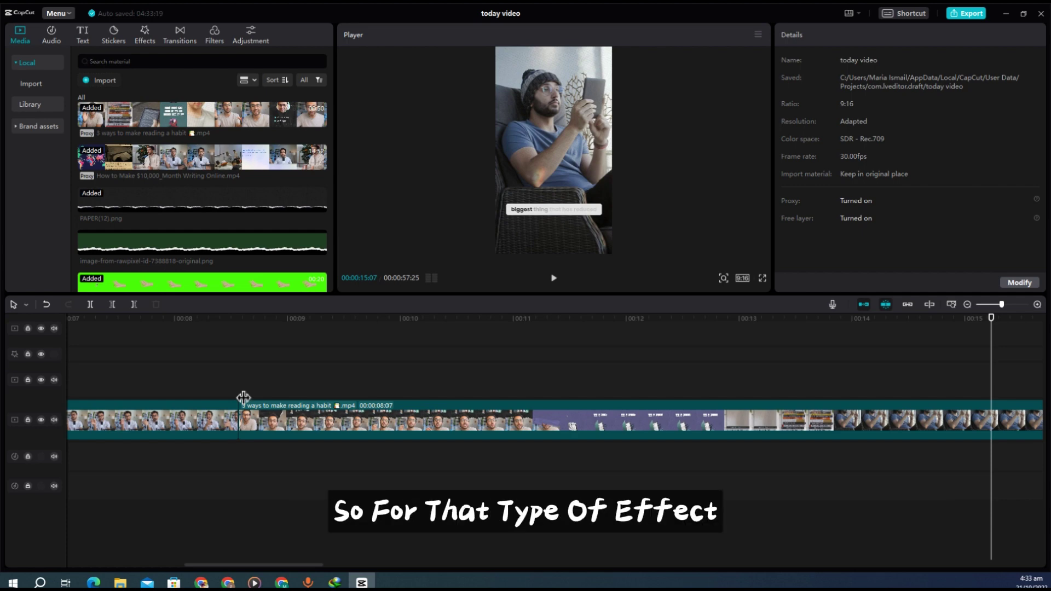
- Select the 6-second "How to Make $10,000_Month Writing Online" clip and search the video effects for Rebound
drag(253, 565, 186, 565)
click(213, 420)
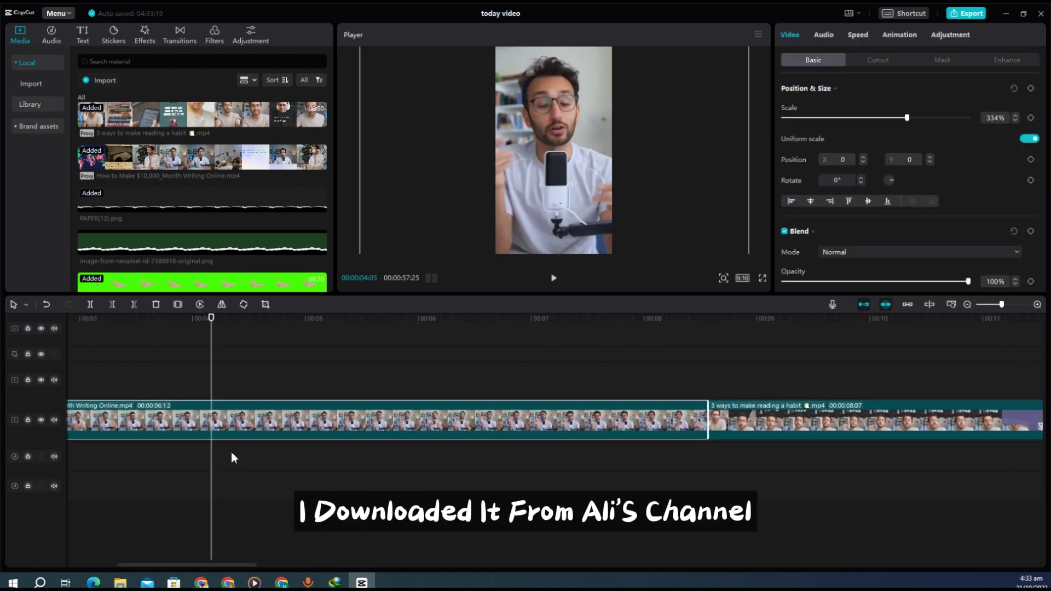
drag(183, 566, 146, 570)
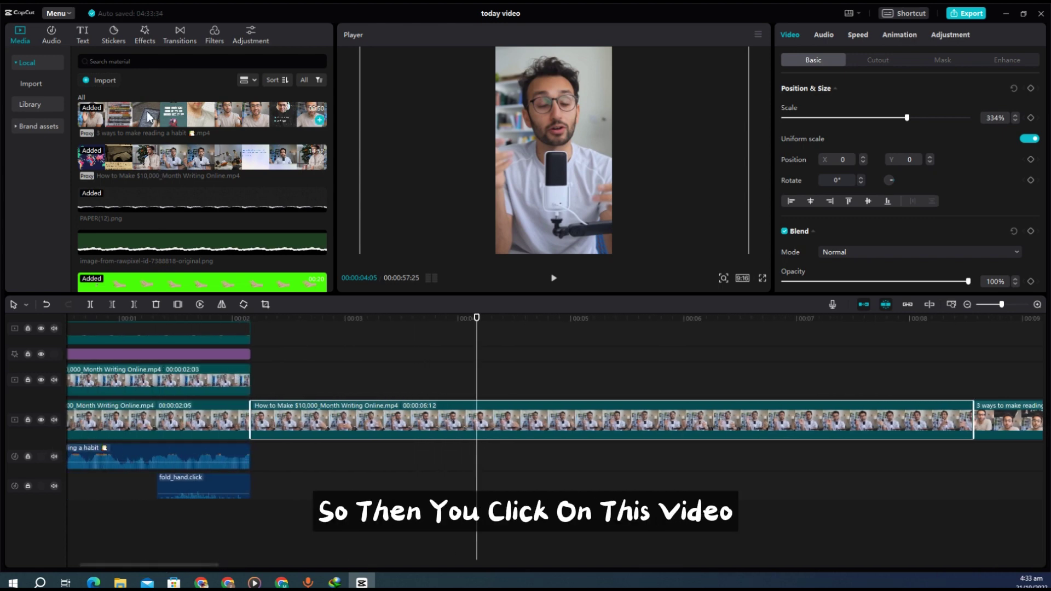
click(145, 35)
click(144, 69)
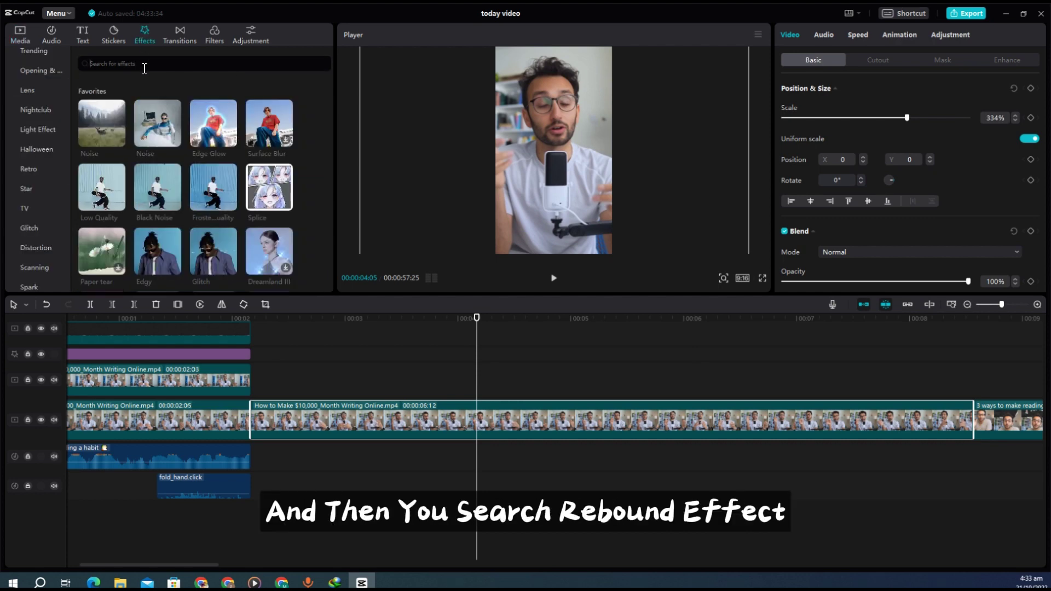
text(re)
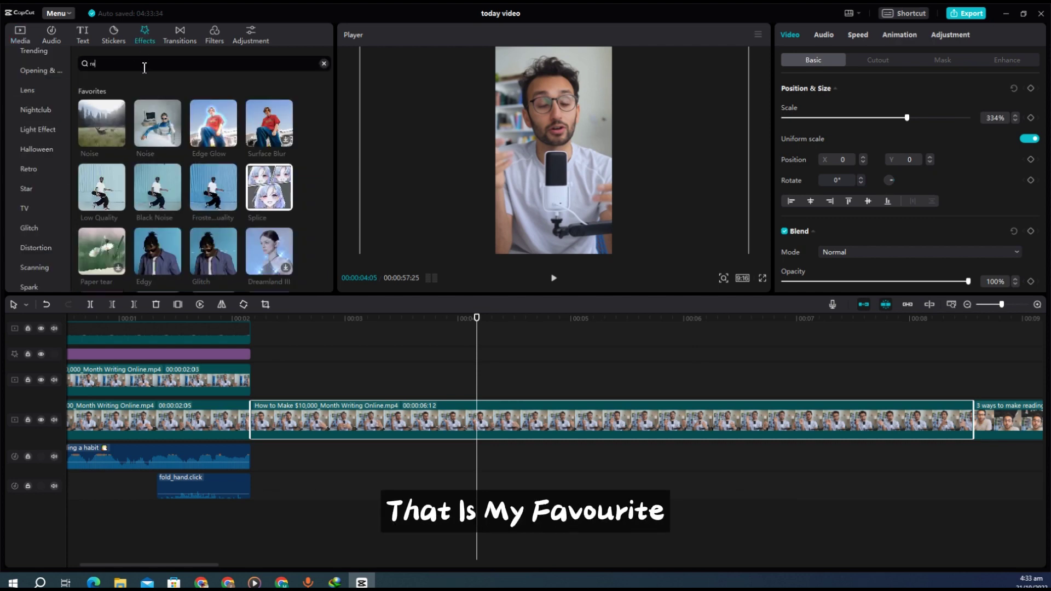
text(bou)
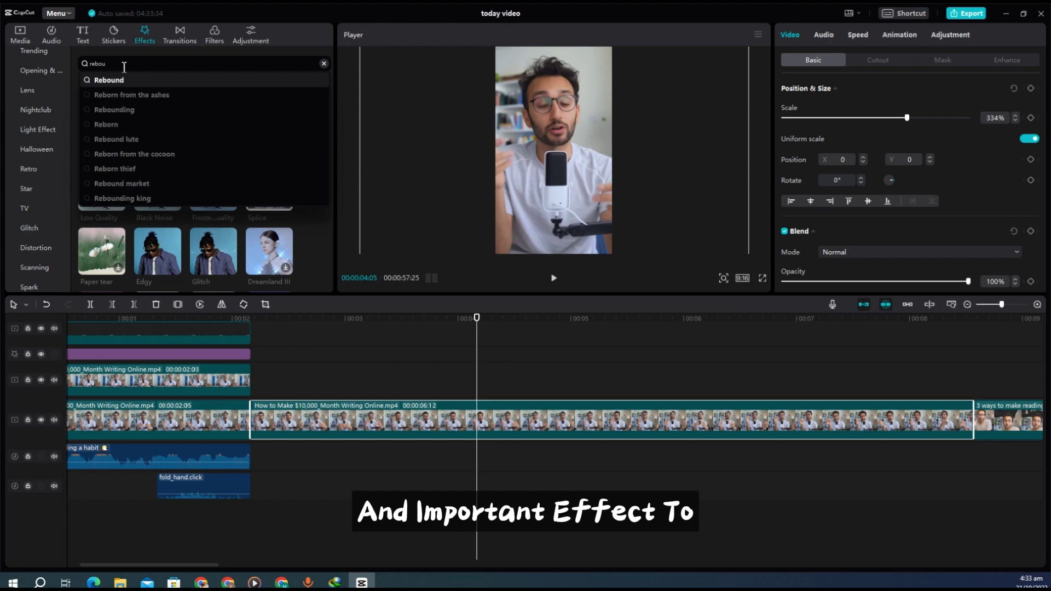
key(BackSpace)
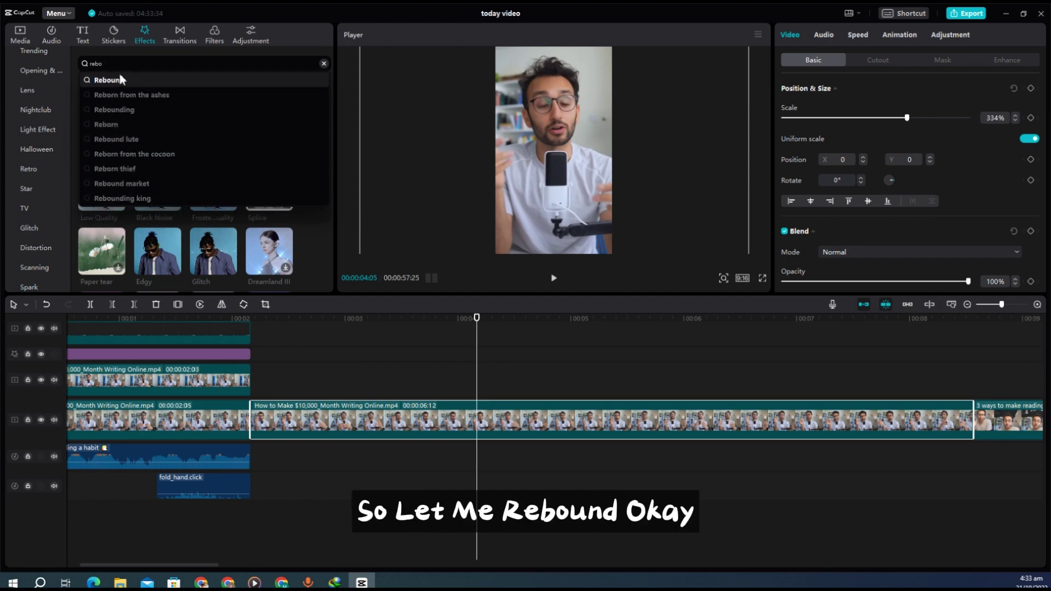
click(121, 82)
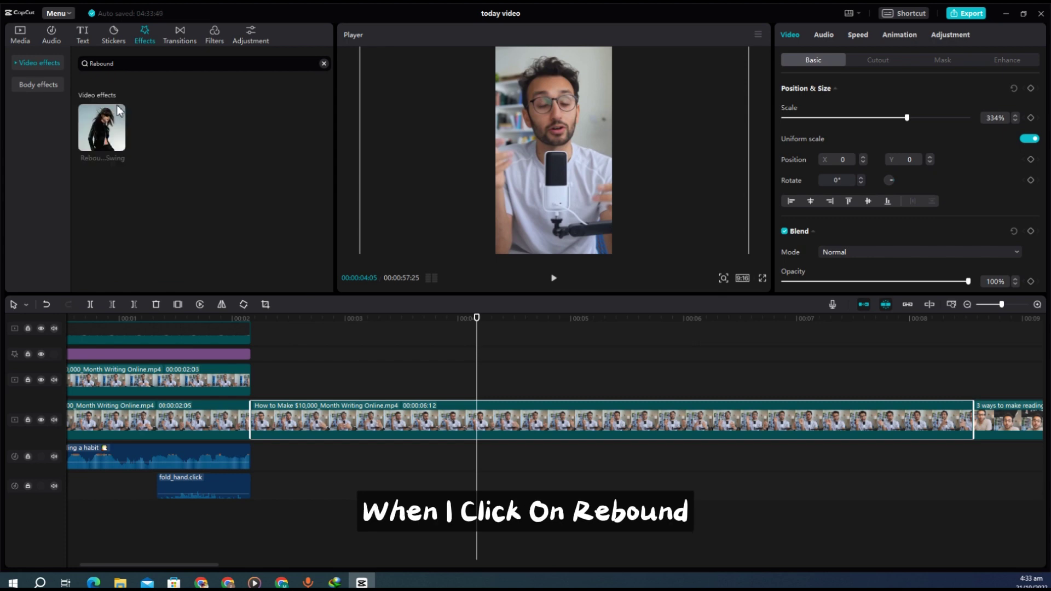
- Apply the Rebound Swing effect to the 6-second "How to Make $10,000" clip and preview it from the clip's start
drag(108, 136, 290, 424)
click(257, 379)
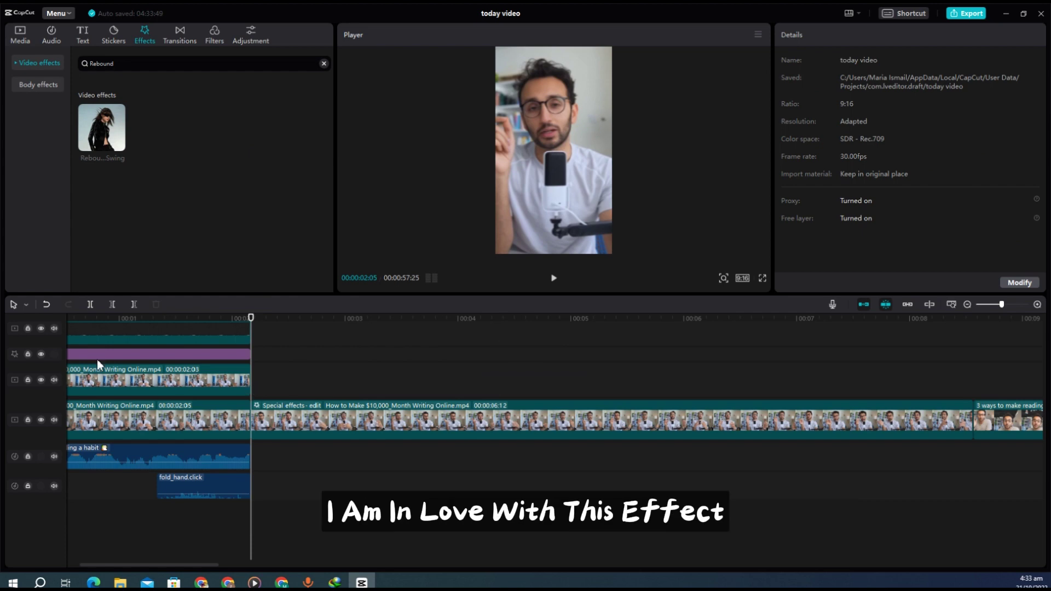
key(space)
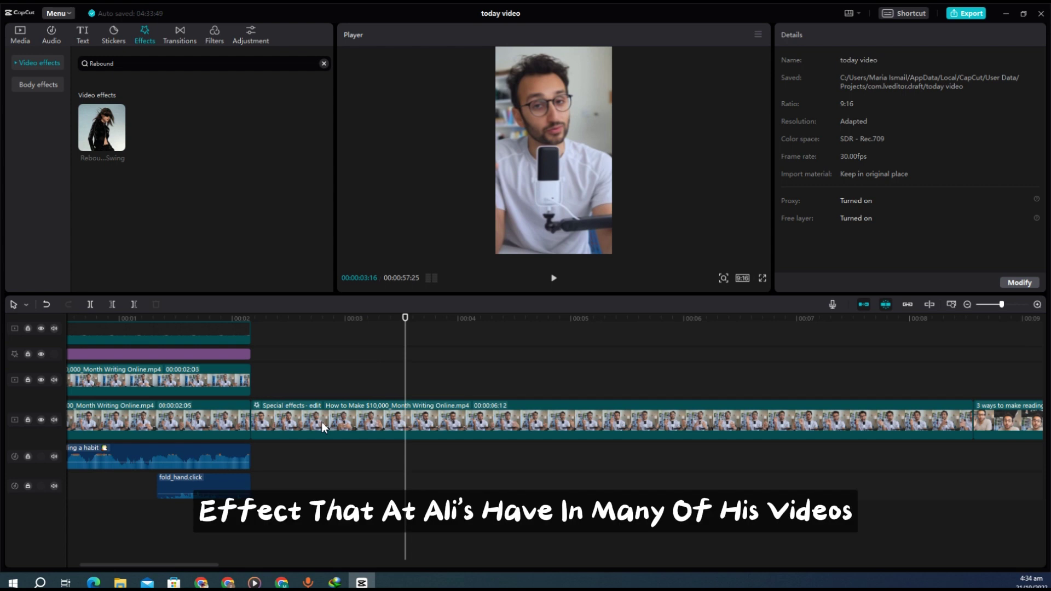
- Set the clip's Rebound Swing effect to size 30 and speed 10
click(411, 417)
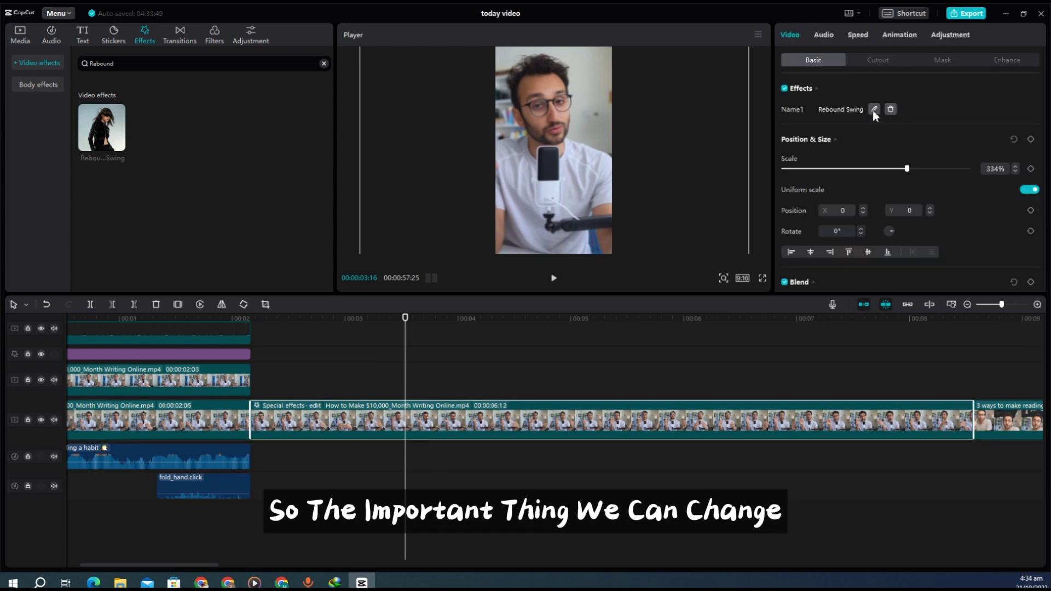
click(873, 109)
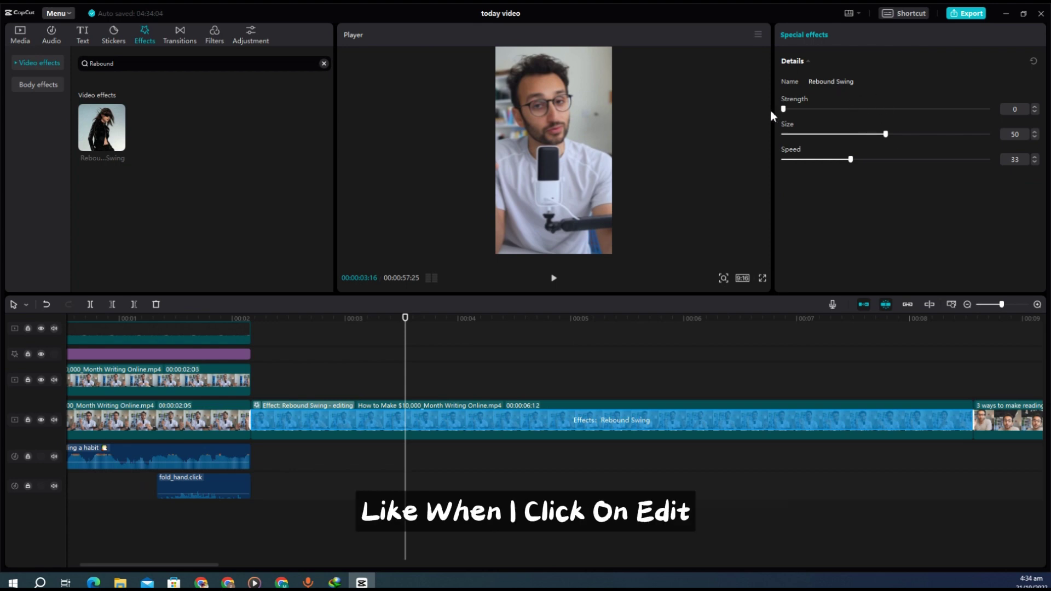
mouse_move(843, 134)
mouse_down()
mouse_move(804, 134)
mouse_move(845, 143)
mouse_up()
drag(840, 159, 803, 159)
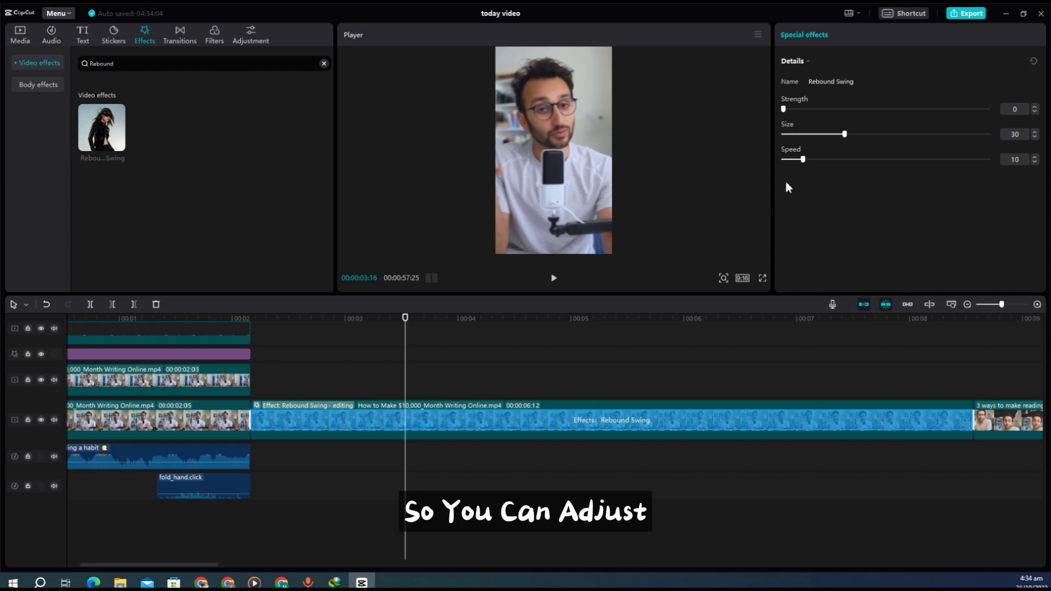
- Play back the clip with the adjusted Rebound Swing effect to check its motion
click(274, 391)
click(348, 390)
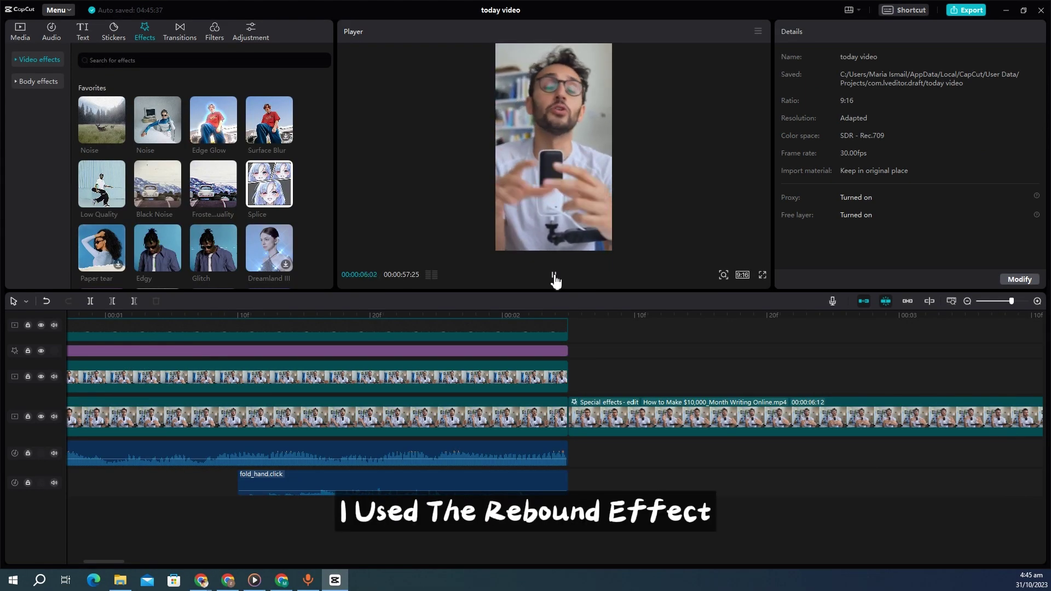
click(554, 275)
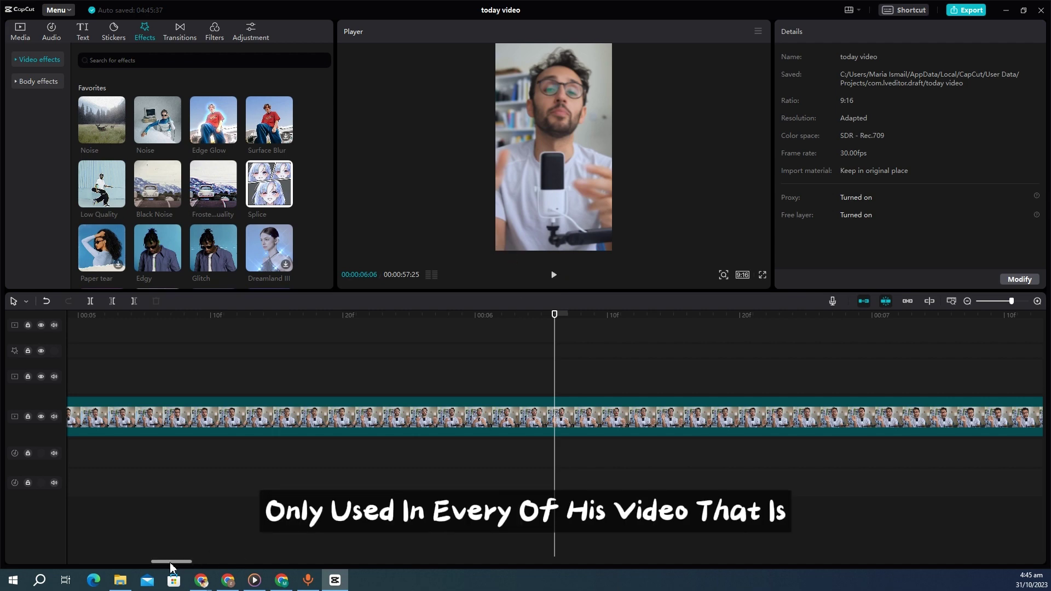
- Examine the texture in the reading habit reference video at 00:00:30:13 in full screen
drag(170, 562, 237, 566)
ctrl+scroll(263, 416, down, 5)
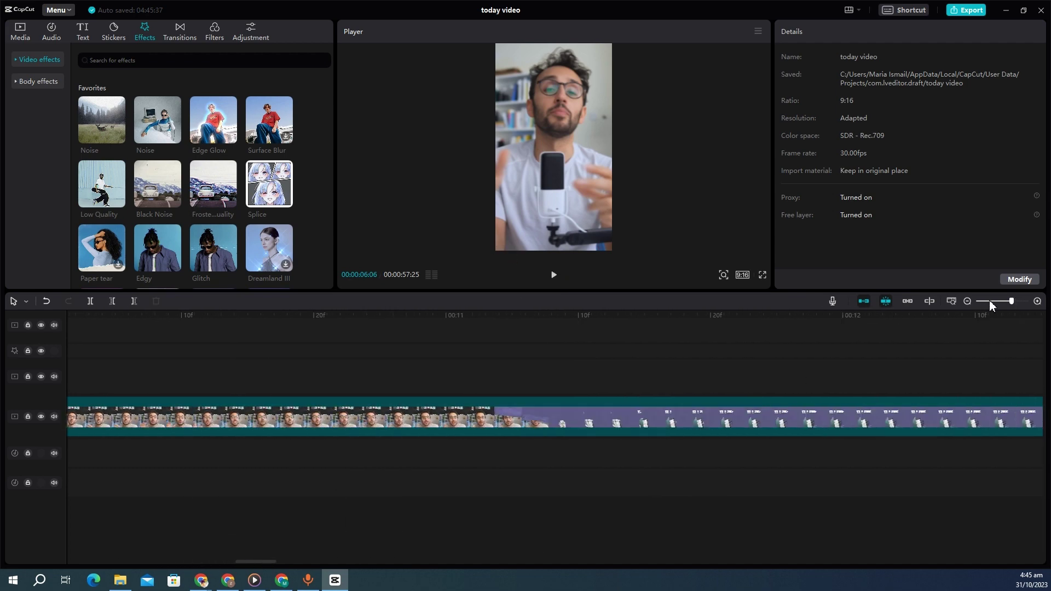
click(103, 370)
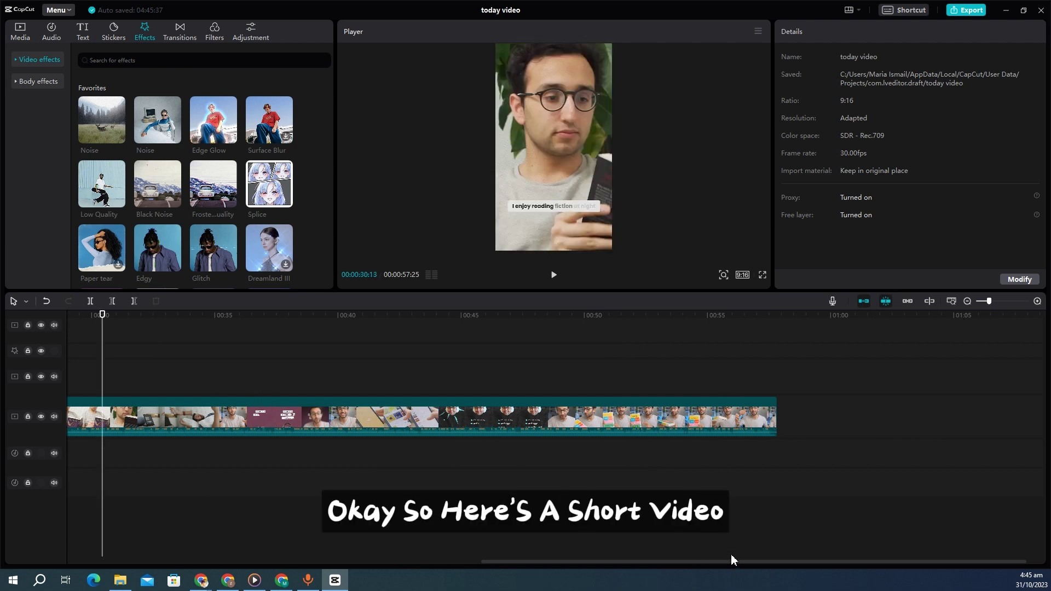
drag(730, 561, 580, 560)
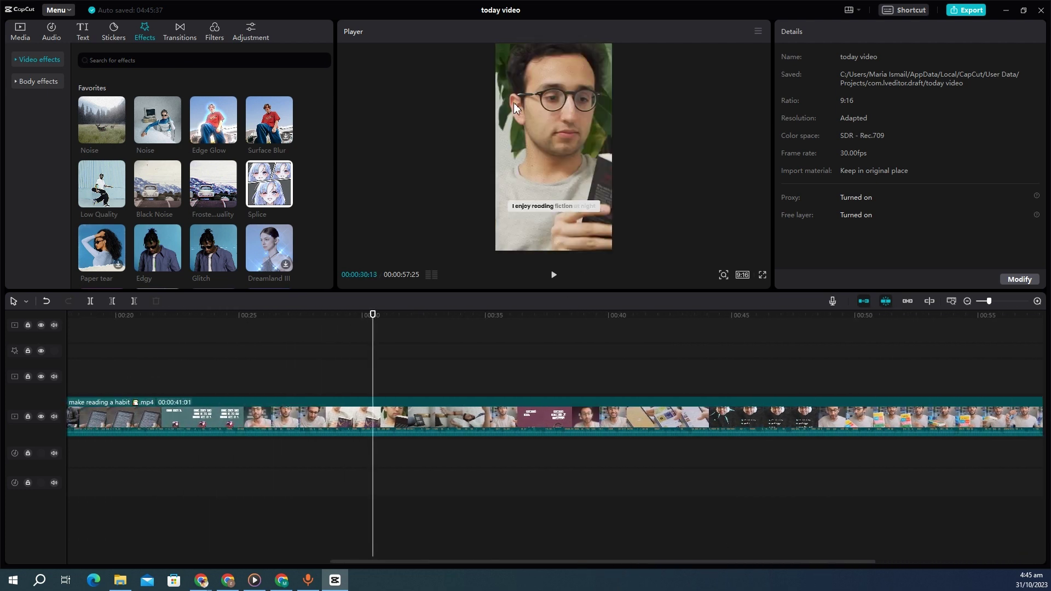
click(762, 275)
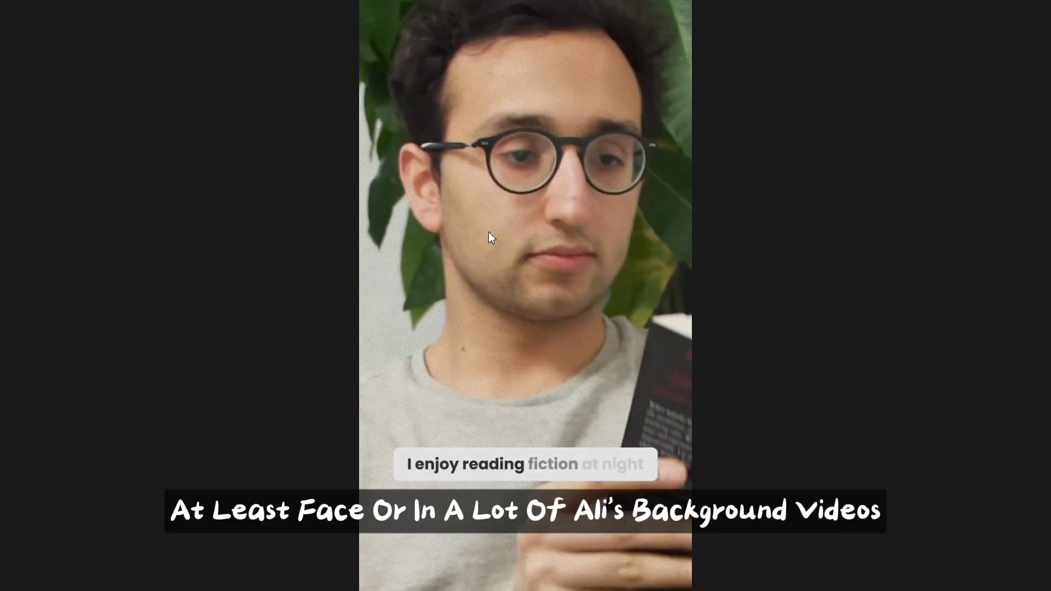
key(Escape)
- Examine the torn-paper title frame of the reference clip at 00:00:09:07 in full screen
drag(527, 562, 249, 554)
click(277, 382)
click(248, 415)
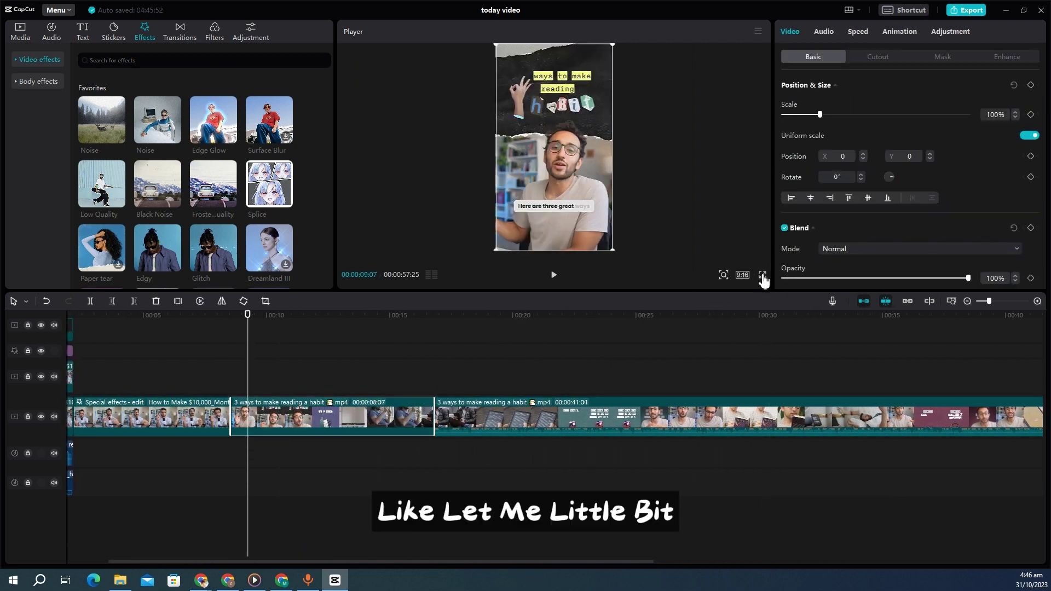
click(762, 276)
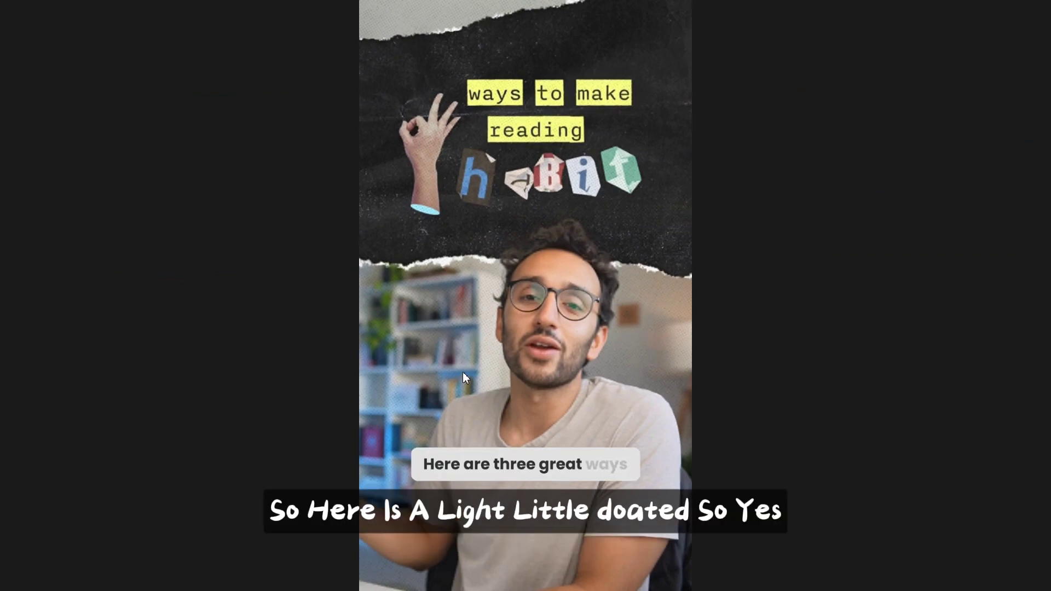
mouse_move(672, 546)
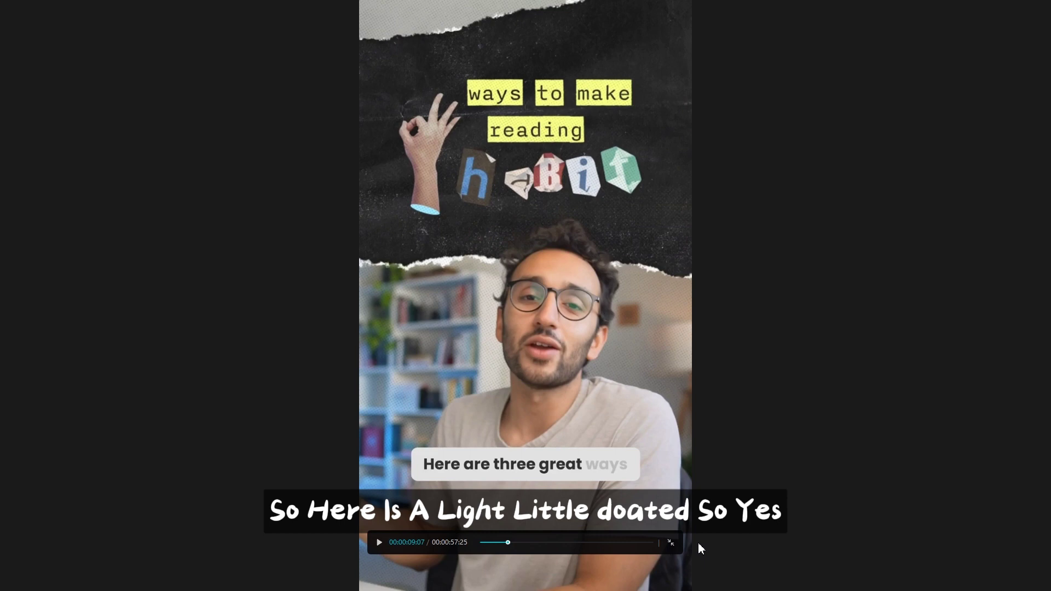
click(670, 543)
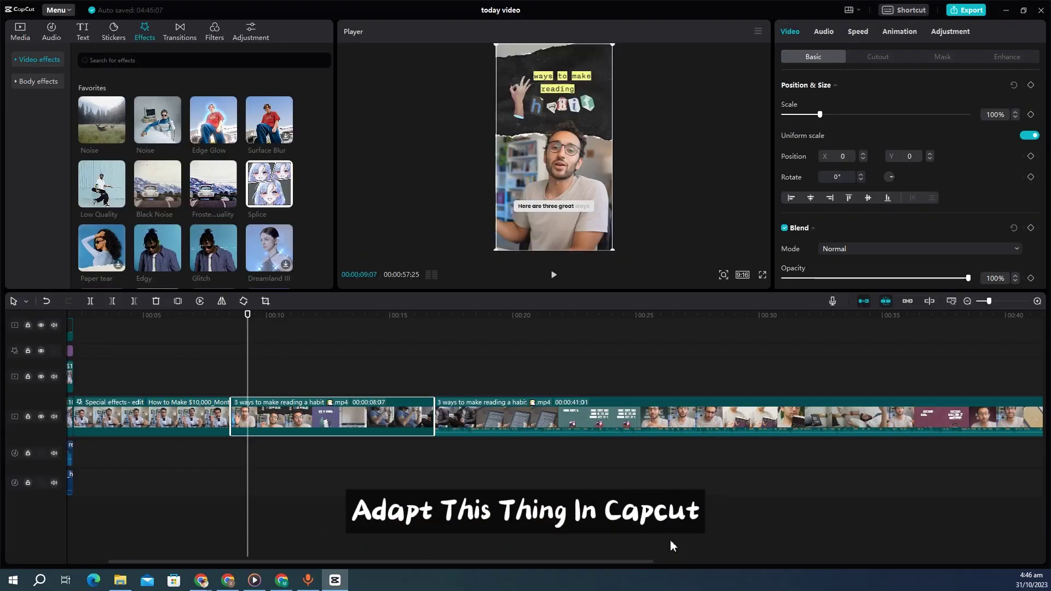
- Examine the edited opening at the start of the timeline in full screen to compare it with the reference
drag(594, 561, 464, 562)
click(209, 377)
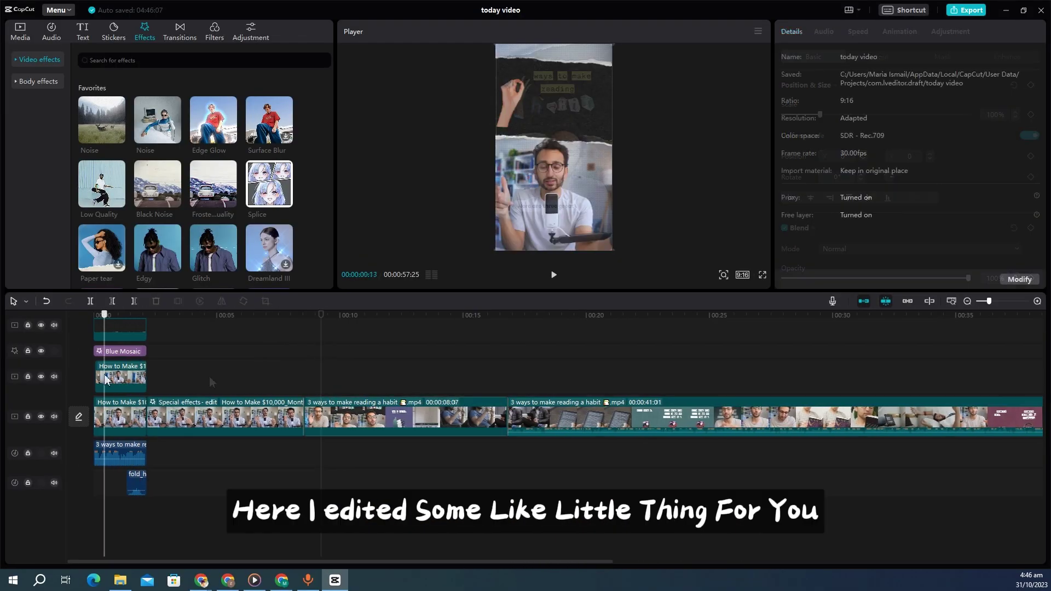
click(762, 276)
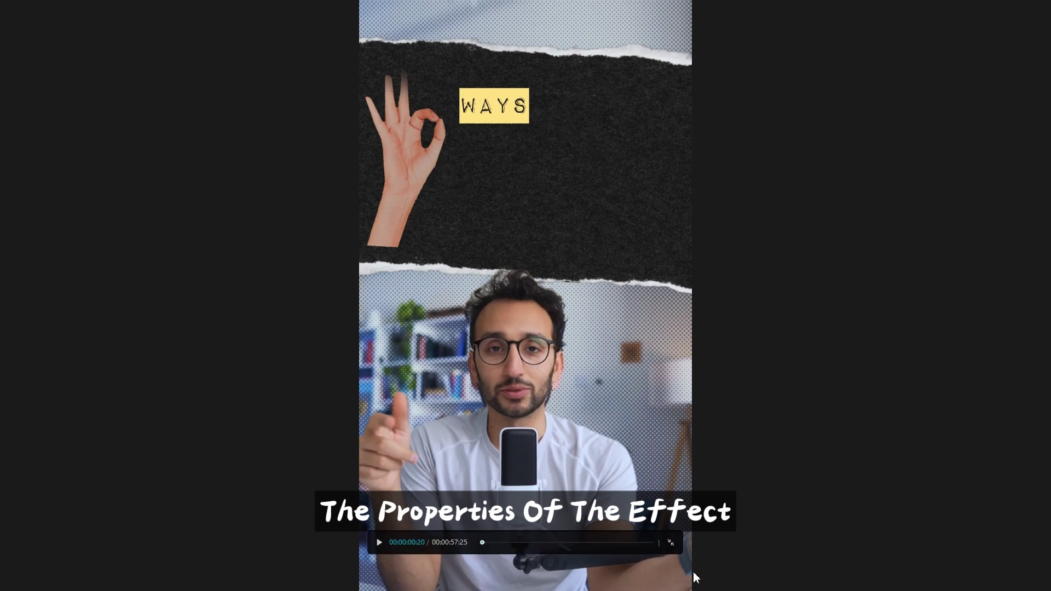
click(678, 551)
- Apply the Blue Mosaic effect from the Texture category to the clip that has the Rebound Swing effect
click(171, 390)
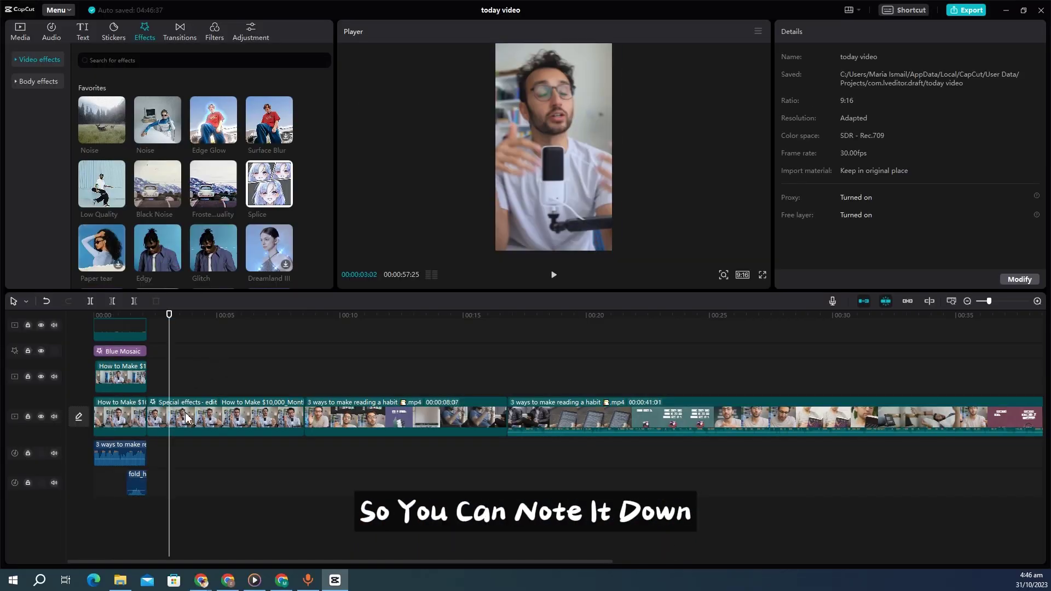
click(186, 414)
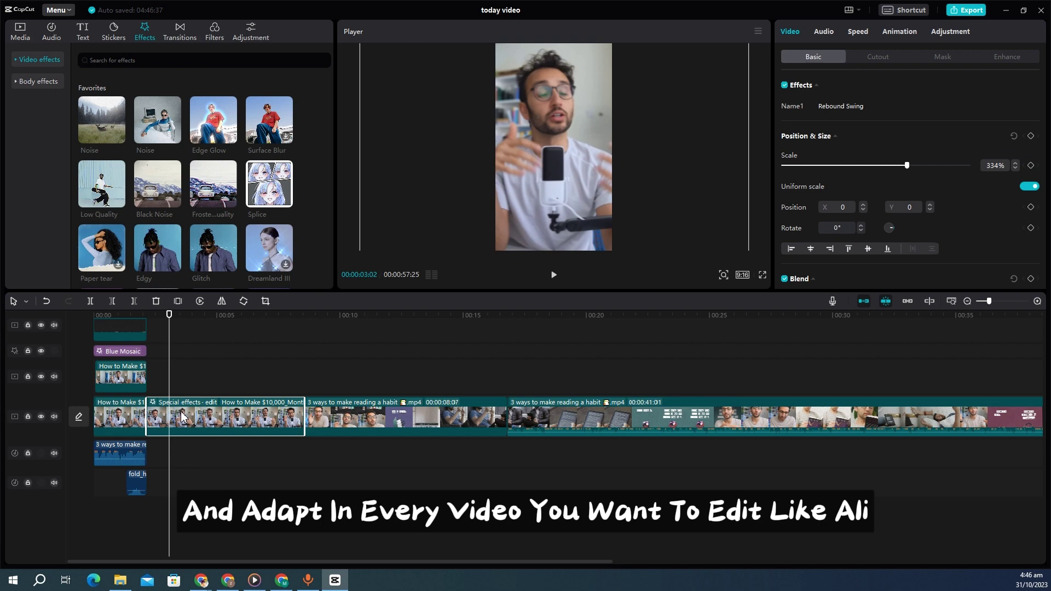
click(21, 59)
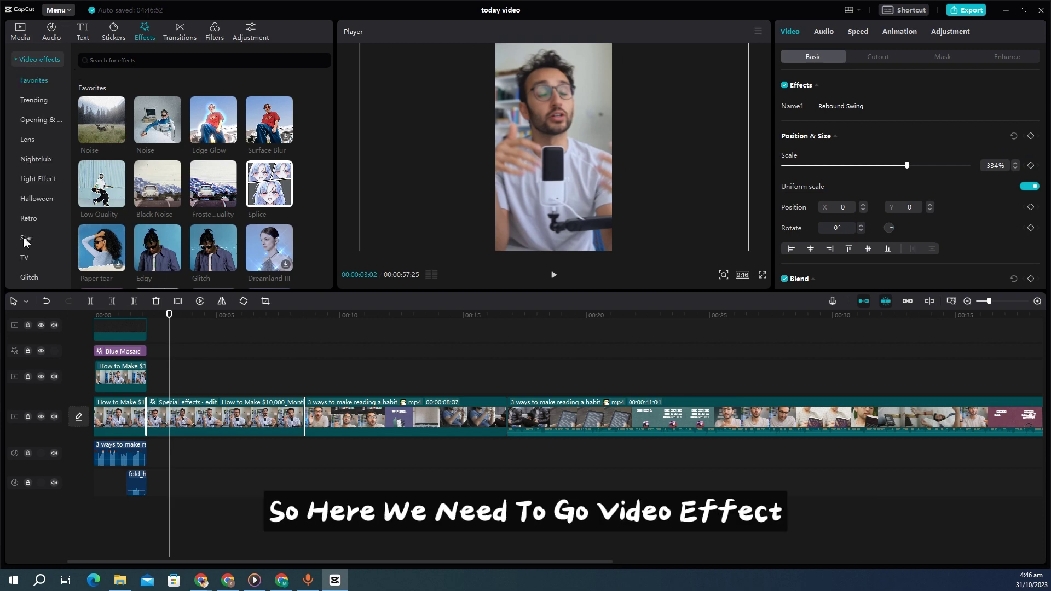
scroll(30, 244, down, 5)
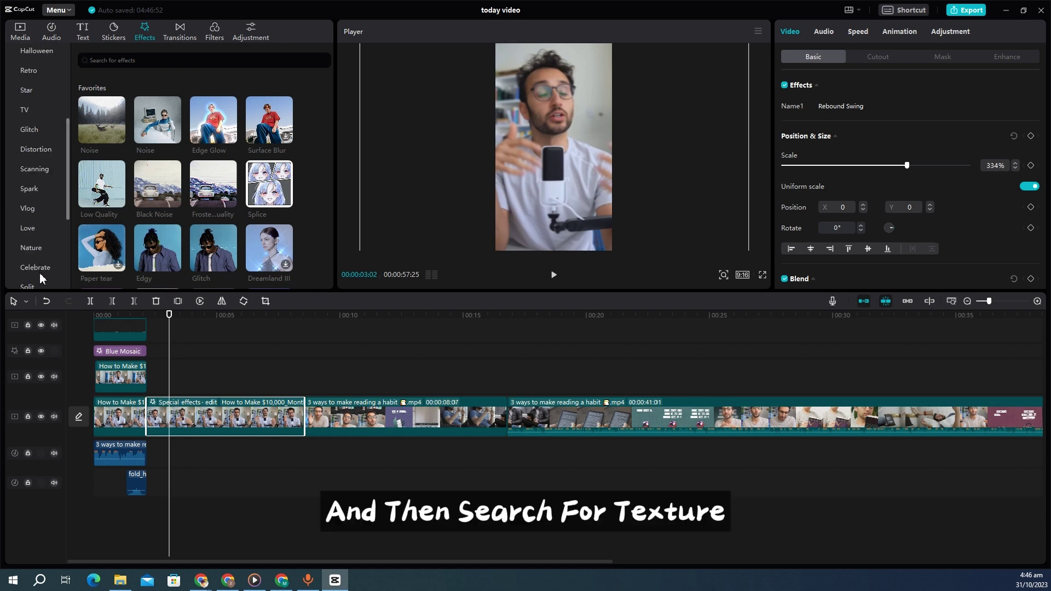
scroll(41, 274, down, 3)
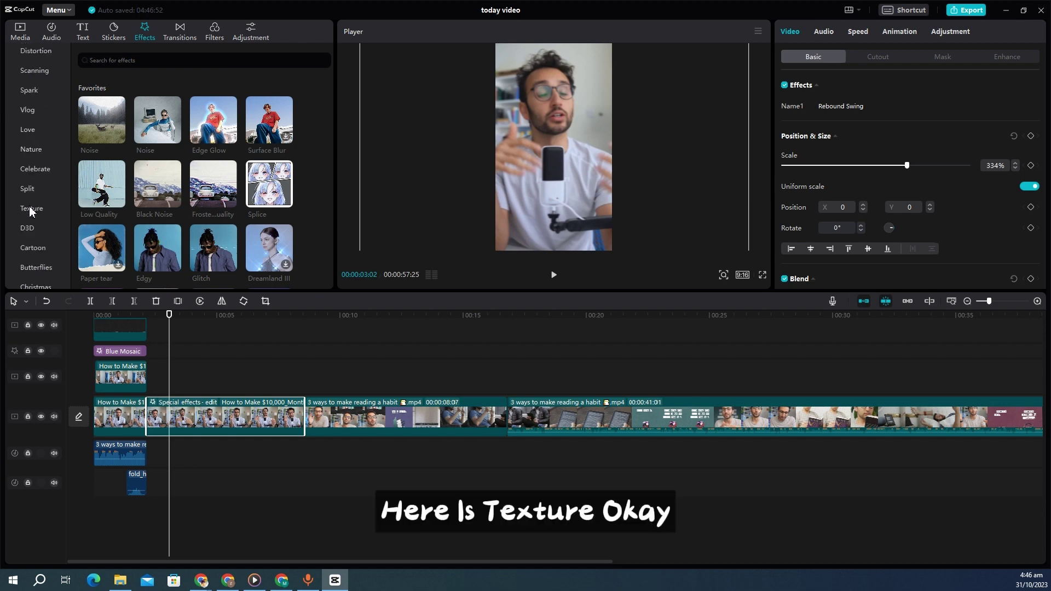
click(30, 208)
mouse_move(276, 136)
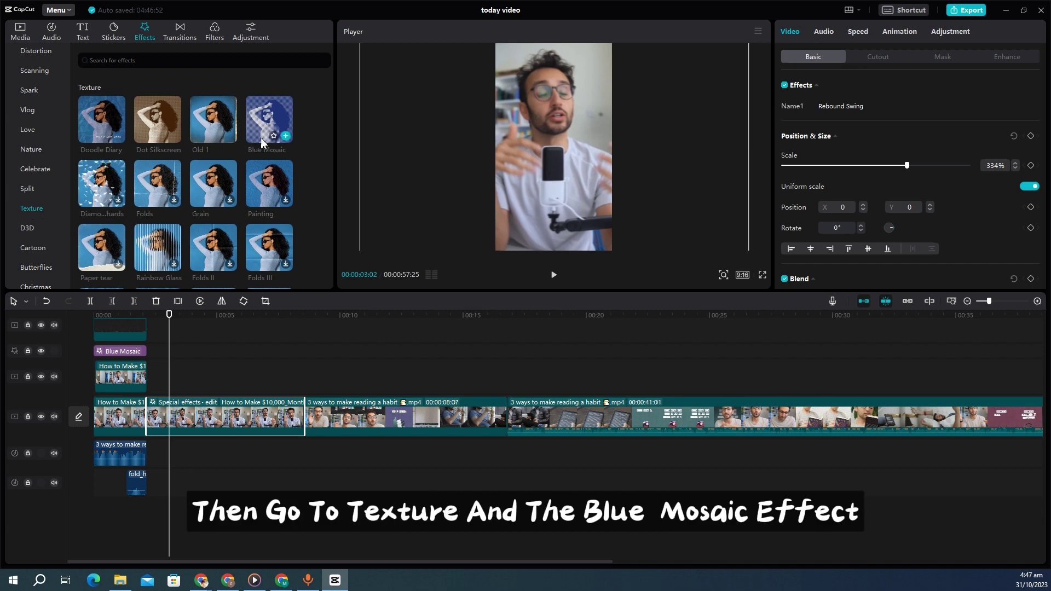
drag(269, 124, 219, 419)
click(172, 386)
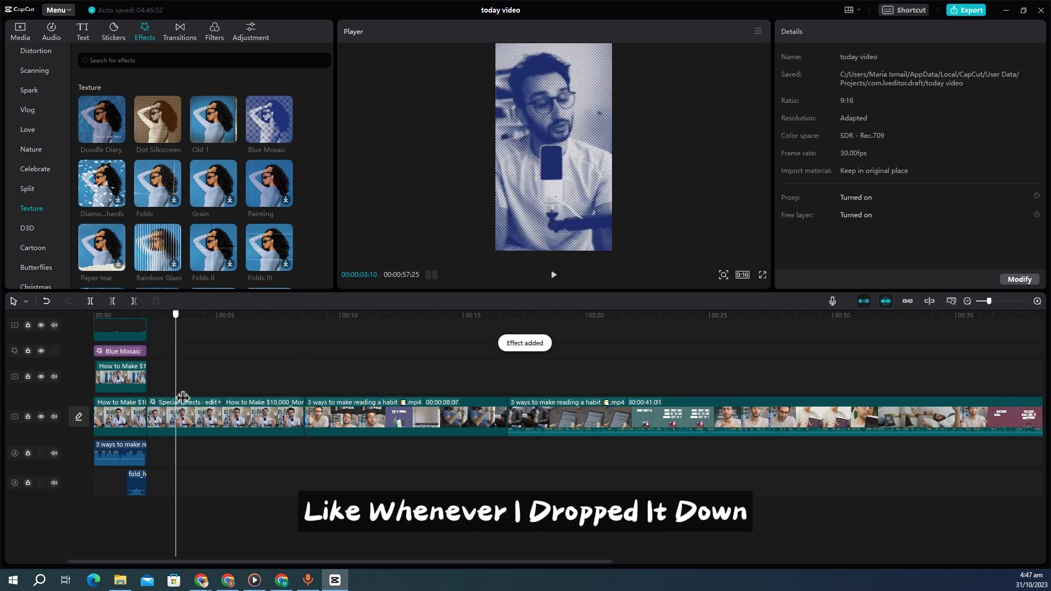
- Tune the main clip's Blue Mosaic effect to Filters 10, Size 32 and Texture 9, and check the result in full screen
click(212, 411)
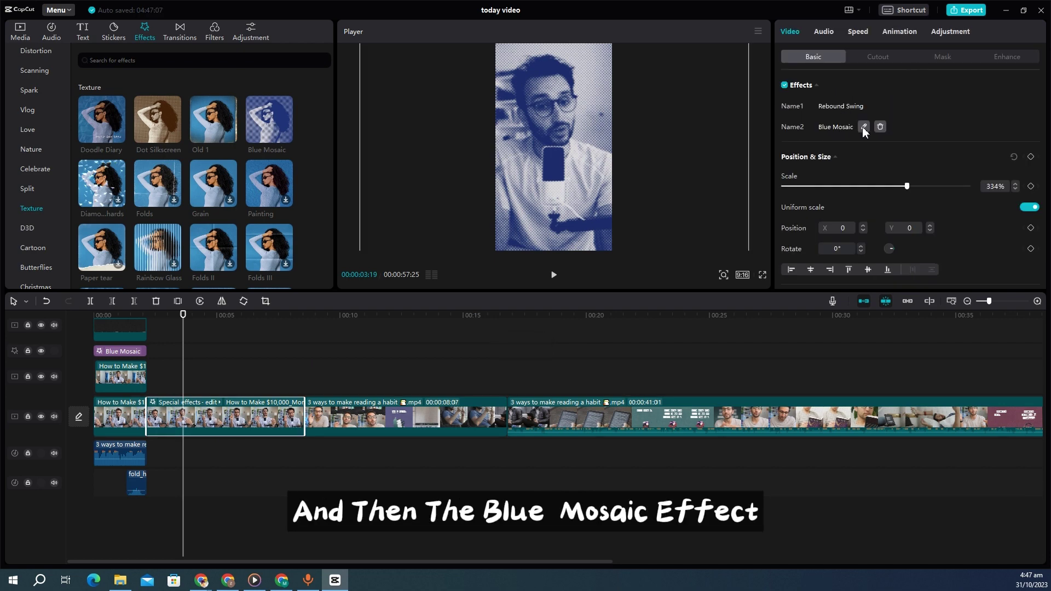
click(863, 126)
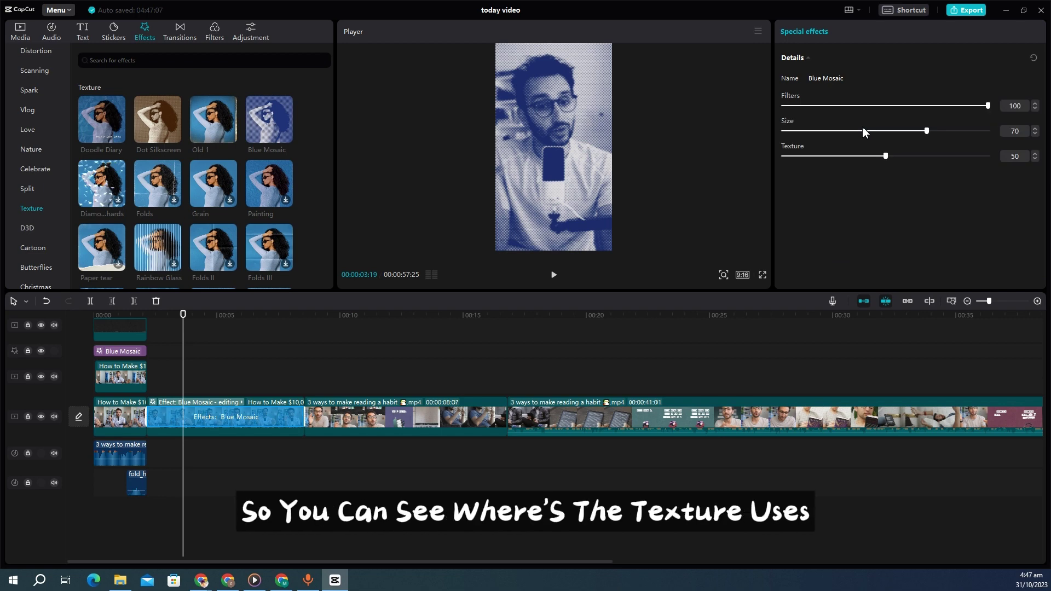
drag(847, 104, 803, 107)
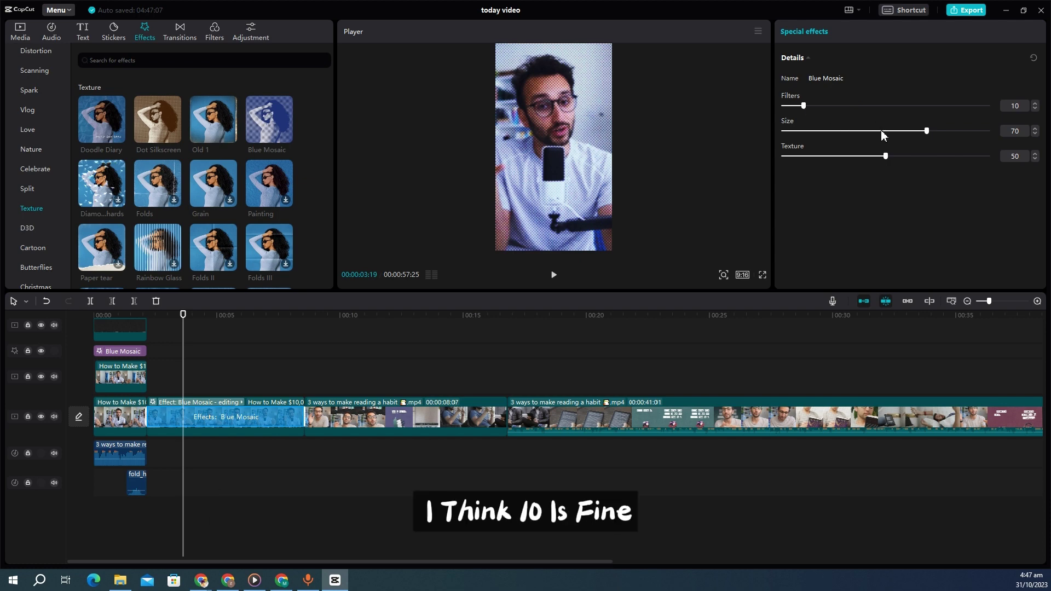
mouse_move(881, 131)
mouse_down()
mouse_move(840, 133)
mouse_move(852, 134)
mouse_up()
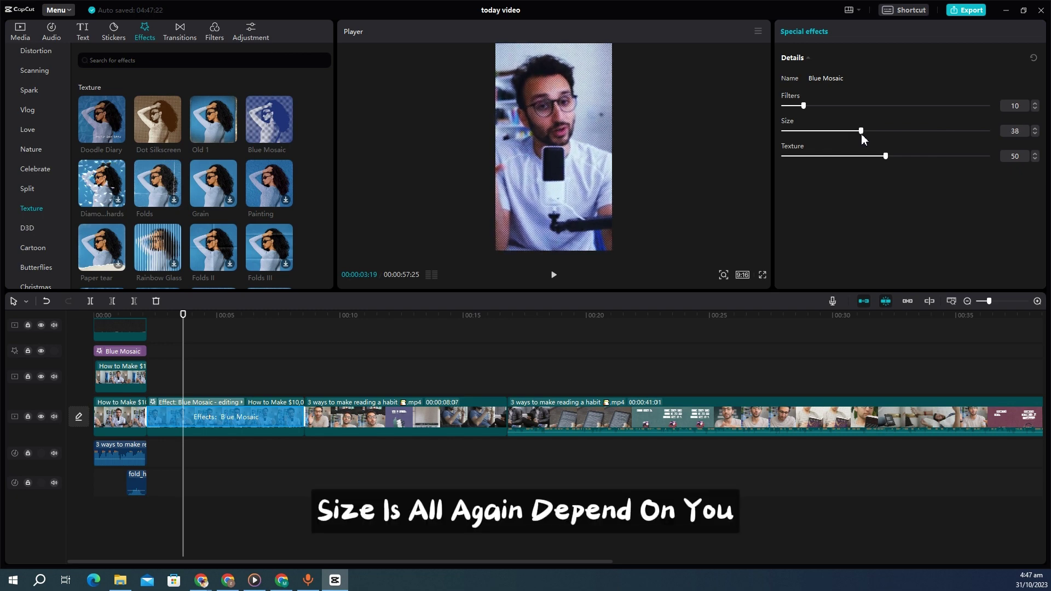
click(835, 156)
mouse_move(817, 160)
mouse_down()
mouse_move(805, 160)
mouse_move(844, 133)
mouse_up()
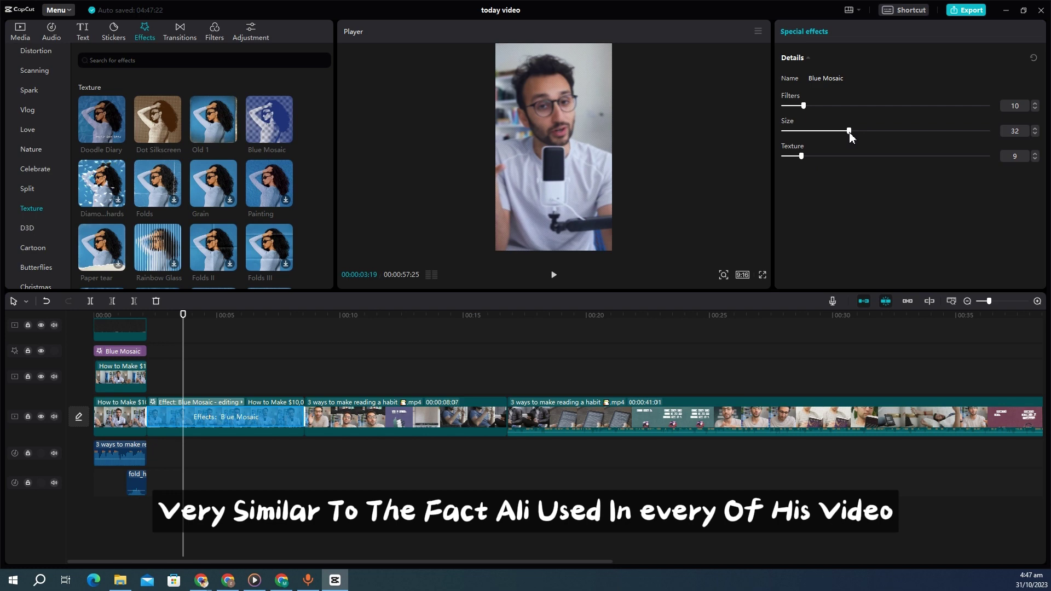
click(762, 275)
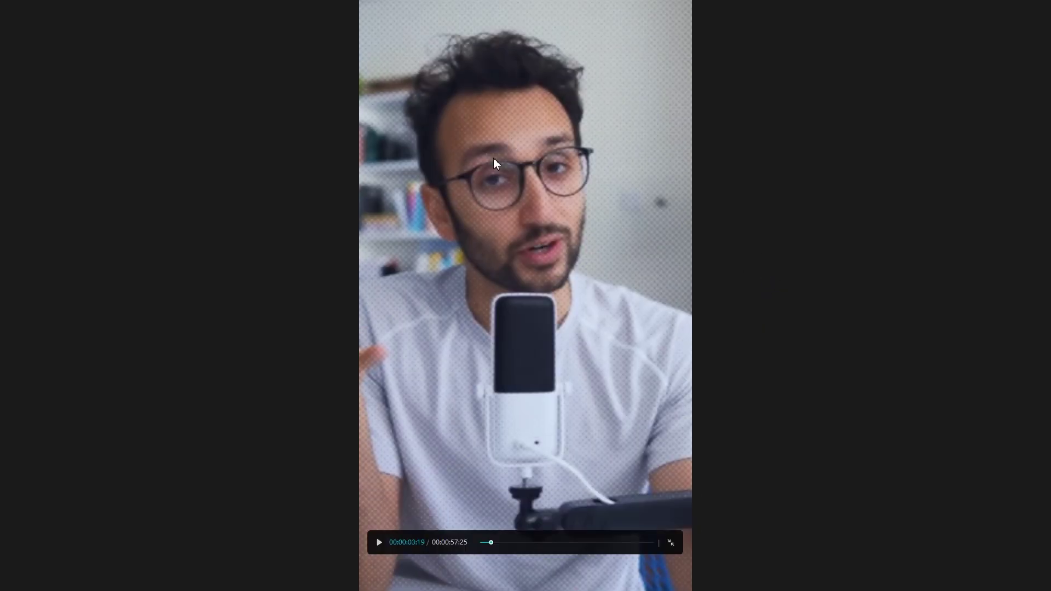
click(670, 543)
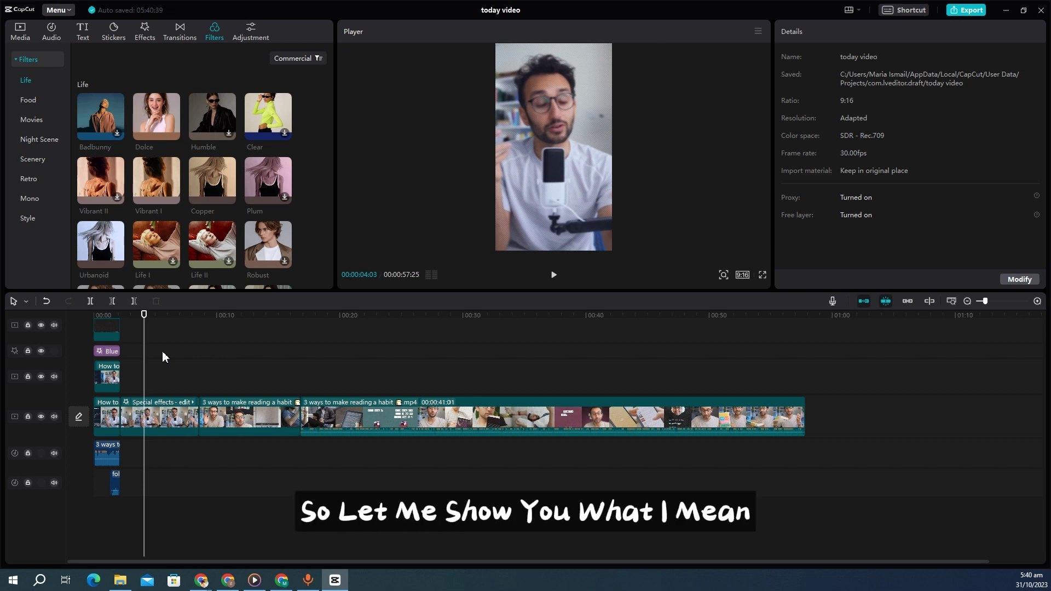
- Overlay Untitled design (79).png above the second clip, and fit it in the frame at 283% scale, X -1389, Y -203
click(20, 30)
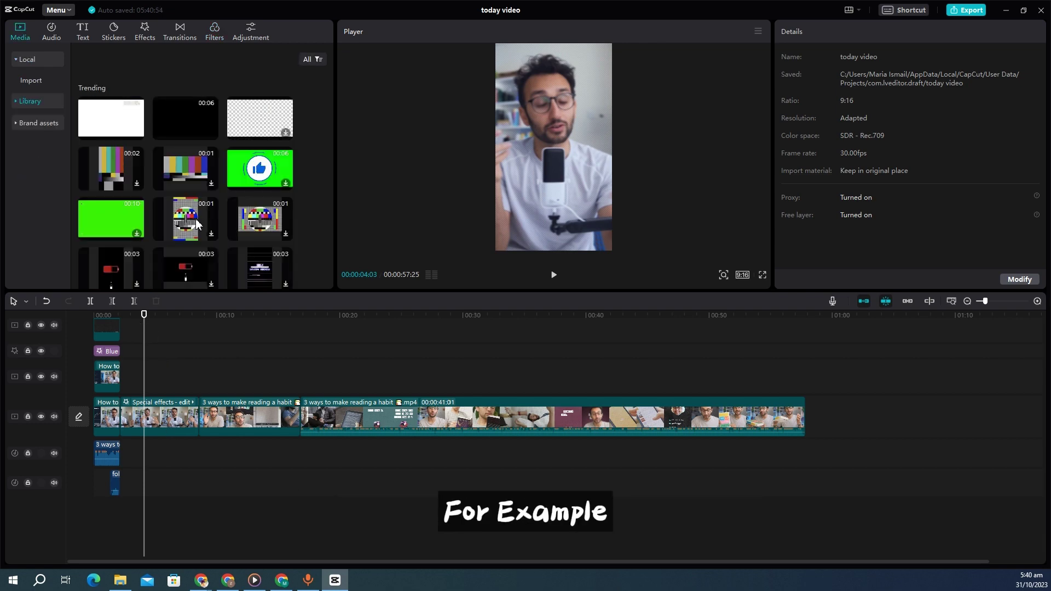
click(28, 81)
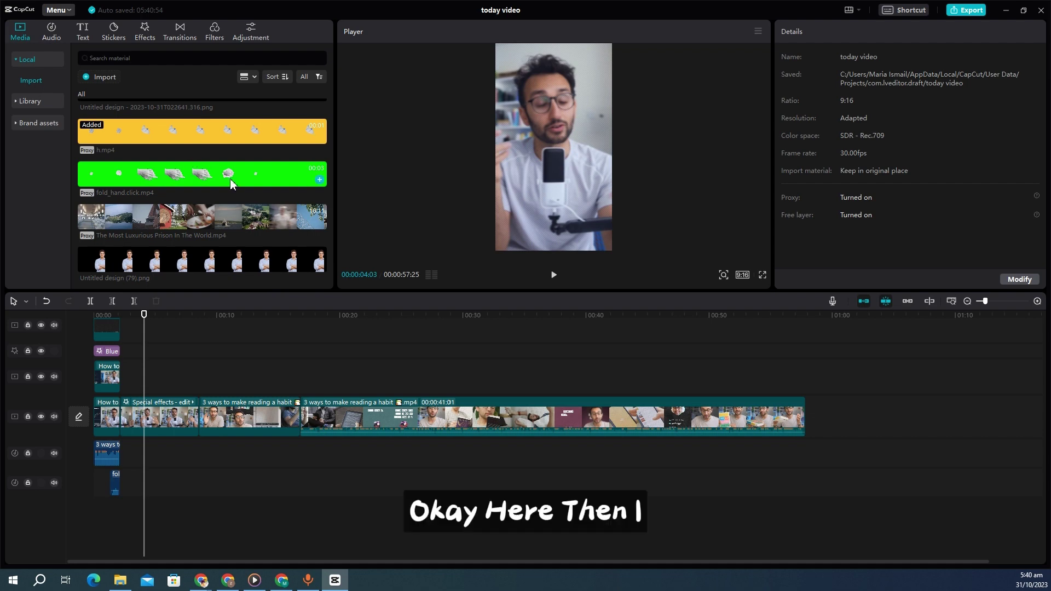
drag(320, 265, 160, 376)
drag(494, 184, 343, 249)
drag(519, 204, 515, 201)
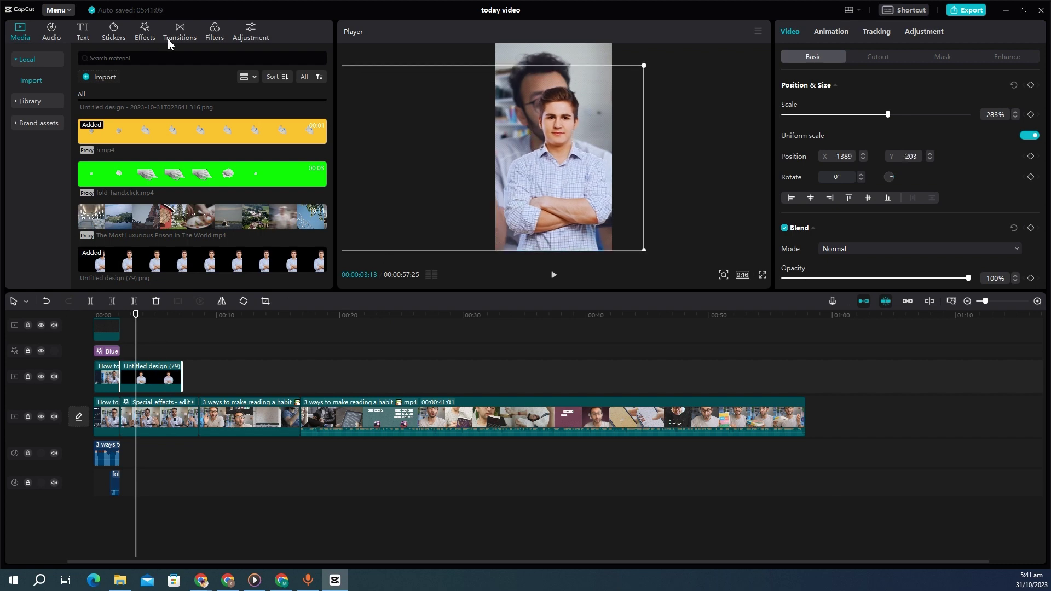
- Apply the BW 3 filter from the Mono category to the overlaid picture and set its strength to 54
click(215, 32)
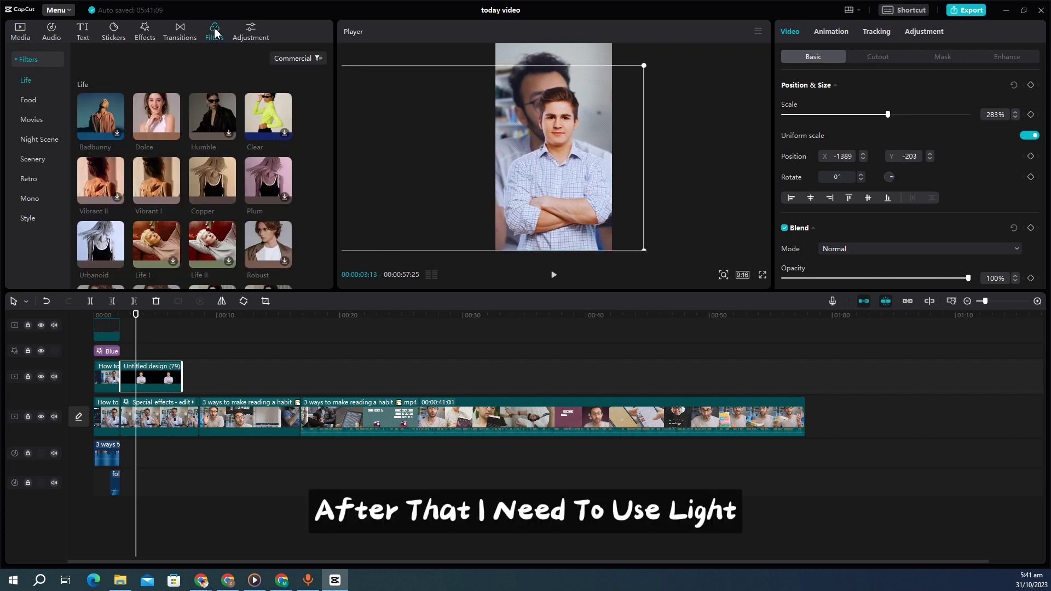
click(31, 203)
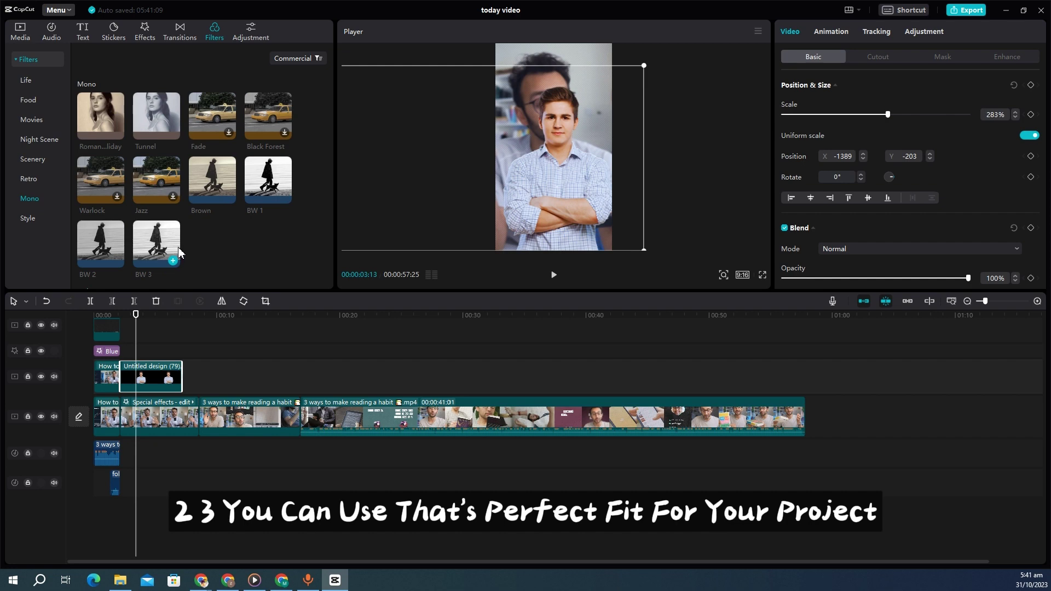
drag(179, 253, 136, 377)
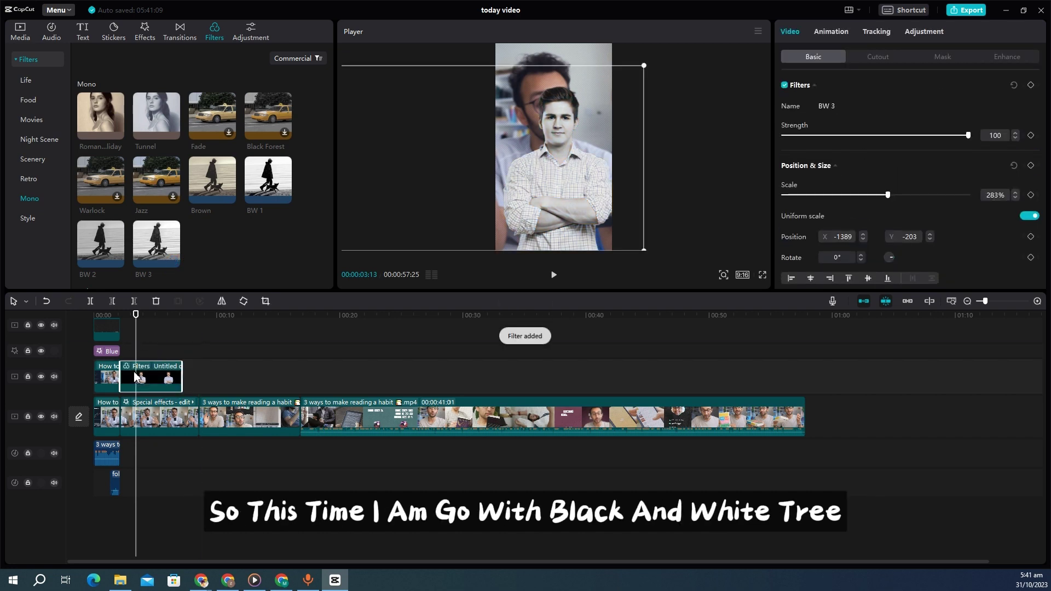
mouse_move(922, 134)
mouse_down()
mouse_move(875, 138)
mouse_move(884, 138)
mouse_up()
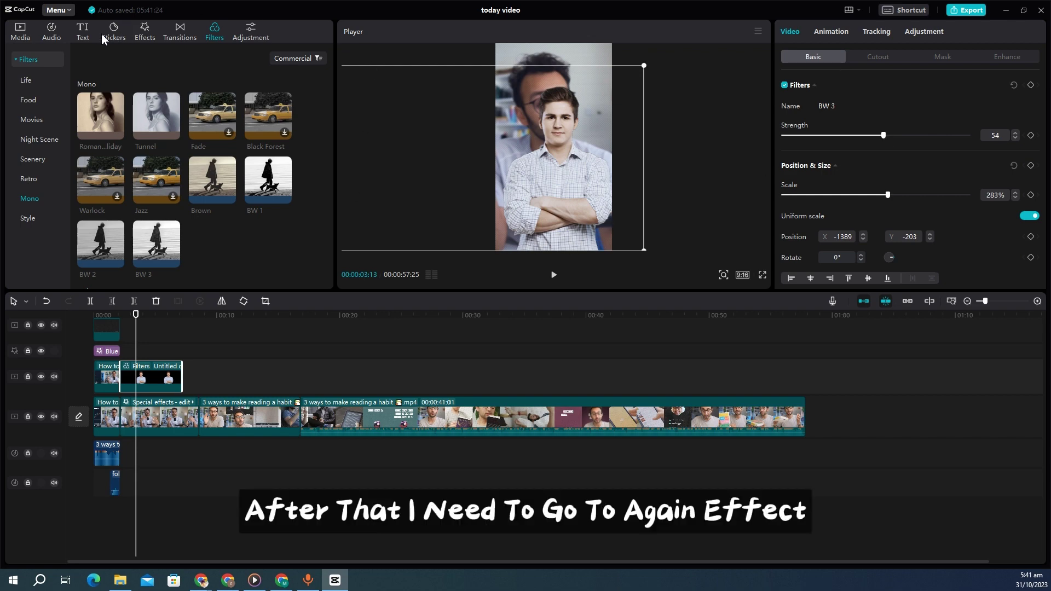
- Apply the Blue Mosaic effect from the Texture category to the overlaid picture
click(144, 32)
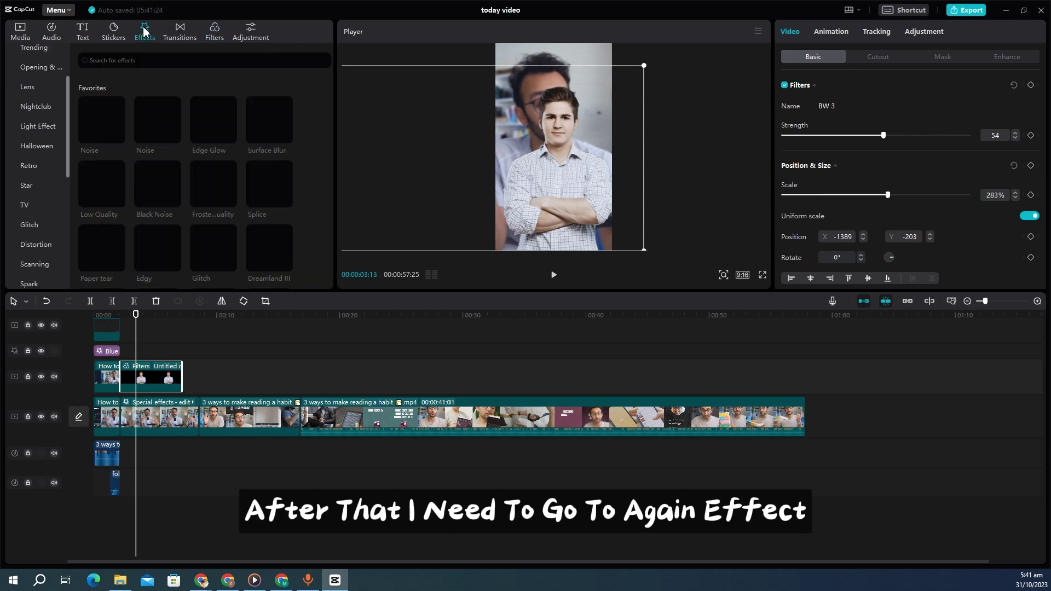
scroll(33, 255, down, 3)
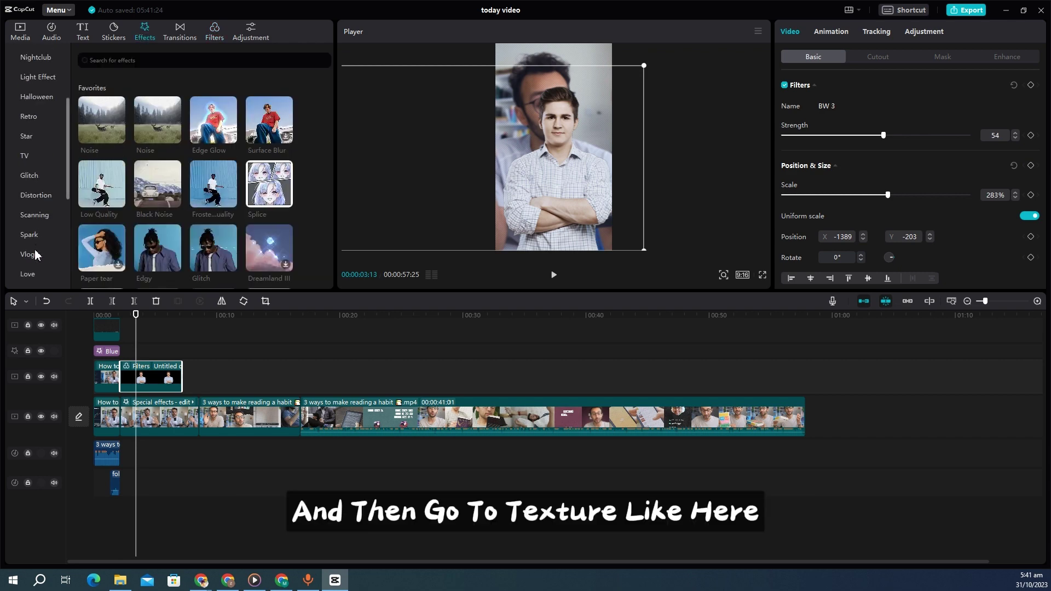
scroll(35, 268, down, 1)
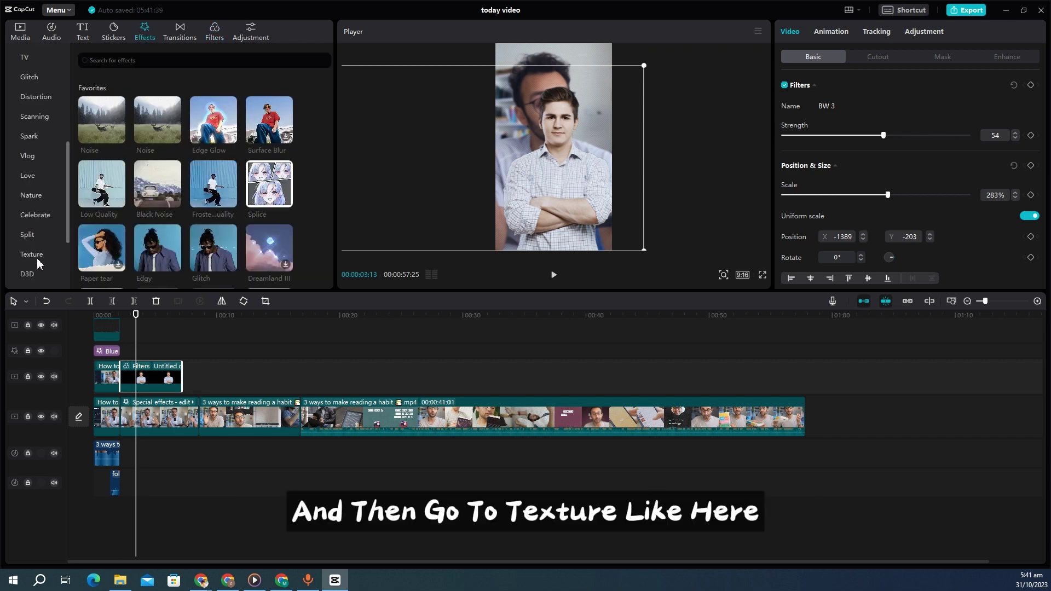
click(33, 254)
drag(256, 121, 138, 376)
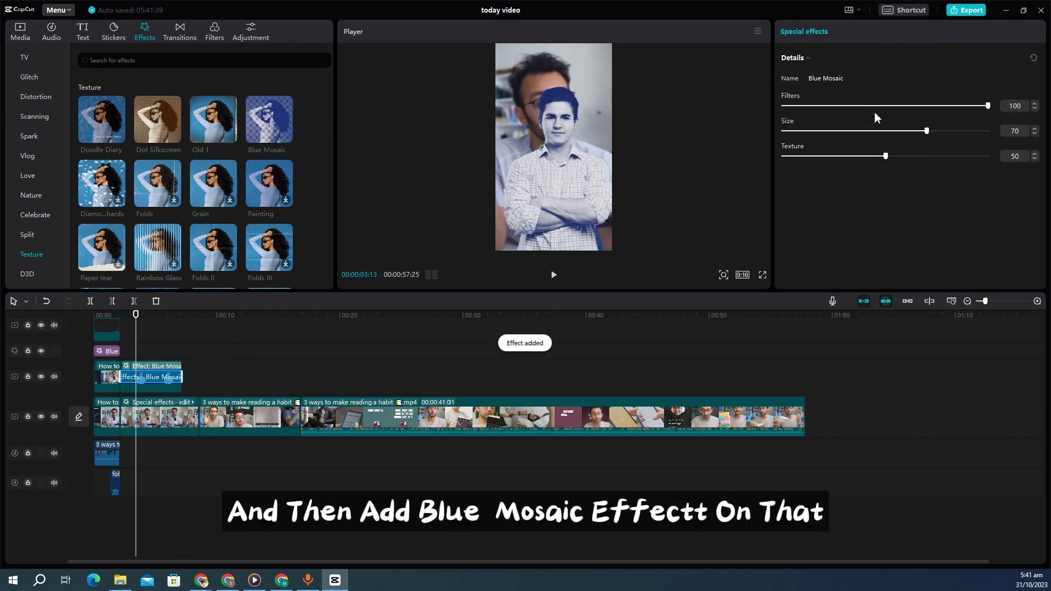
- Set the picture's Blue Mosaic effect to Filters 21, Size 21 and Texture 35, and reposition the picture to X -1541, Y -106
mouse_move(871, 106)
mouse_down()
mouse_move(843, 107)
mouse_move(826, 133)
mouse_move(855, 156)
mouse_up()
click(822, 156)
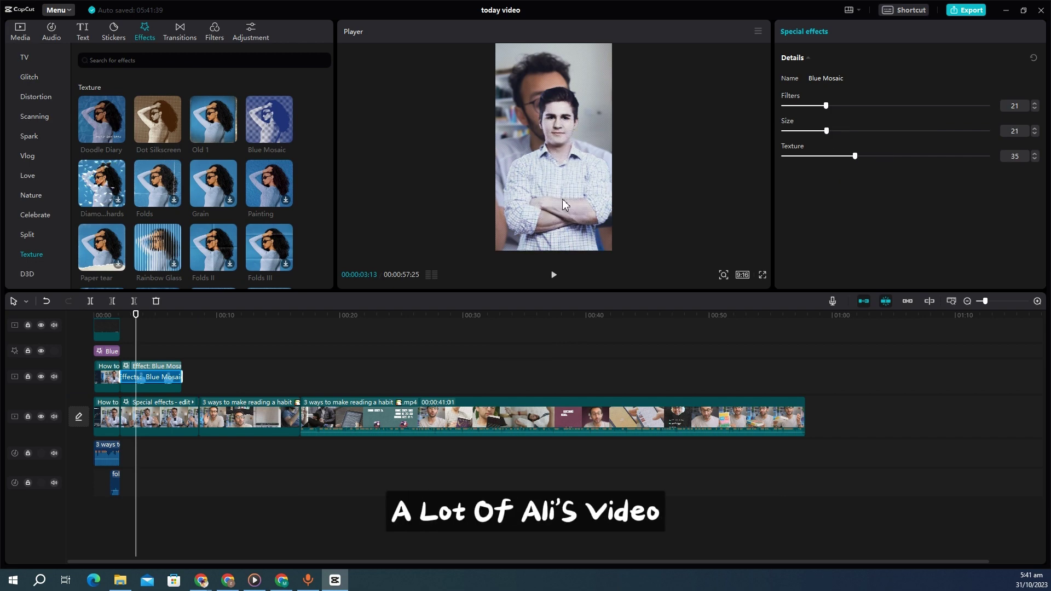
drag(564, 199, 555, 193)
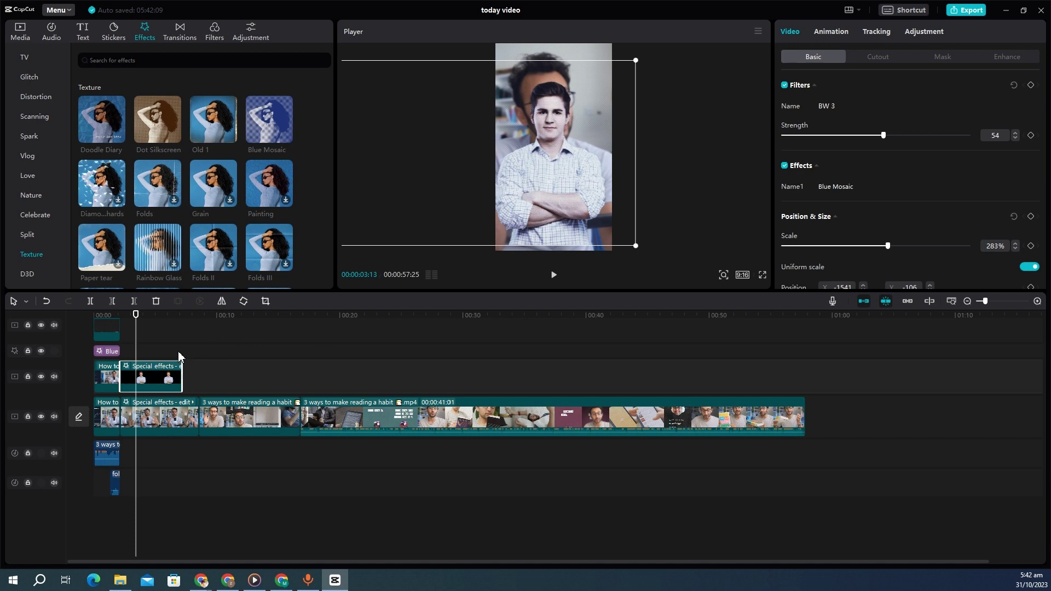
- Examine the folded-paper title animation about audiobooks in the reference clip around 00:00:36:13
click(330, 385)
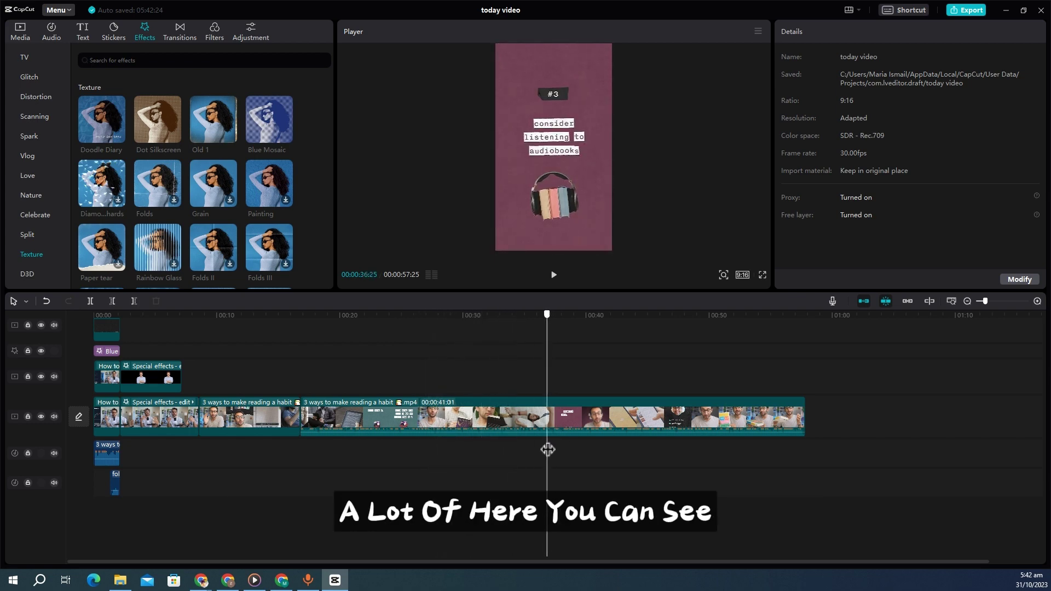
click(575, 400)
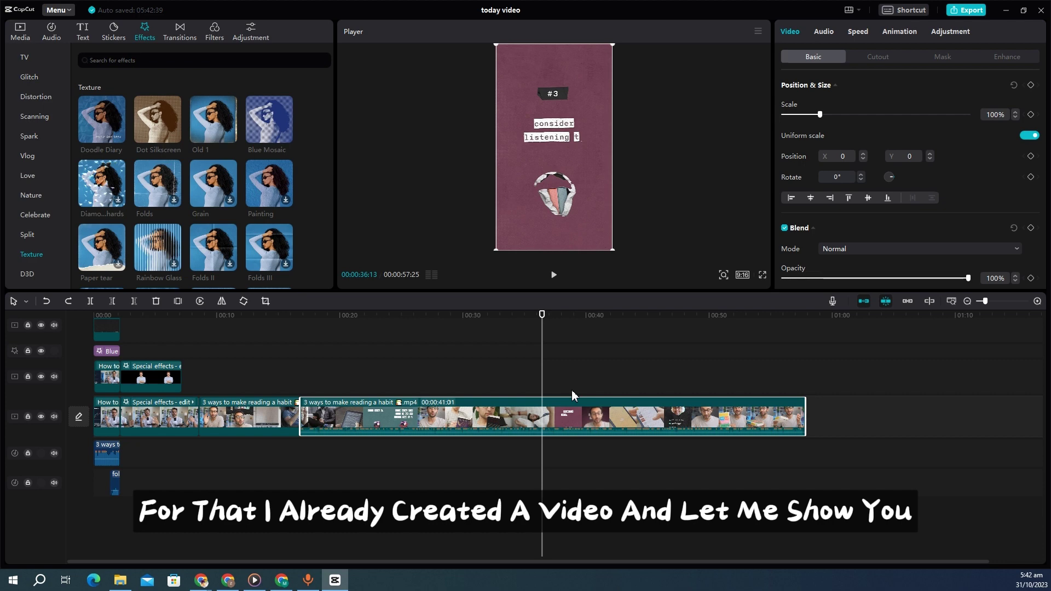
- Switch to Chrome, view the paper fold-out effect tutorial on the YouTube channel, and return to CapCut
click(282, 581)
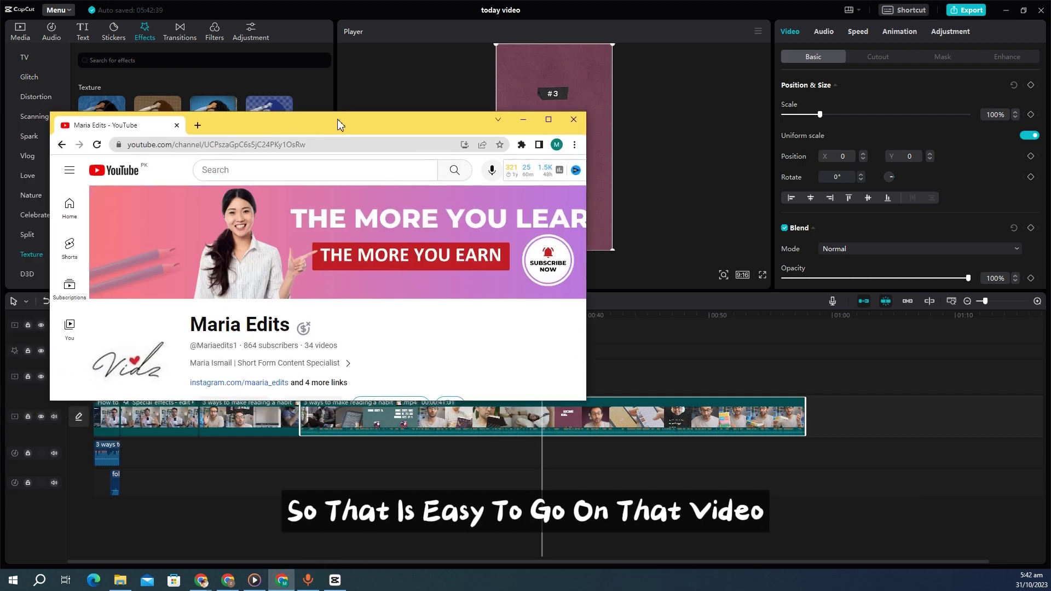
click(673, 105)
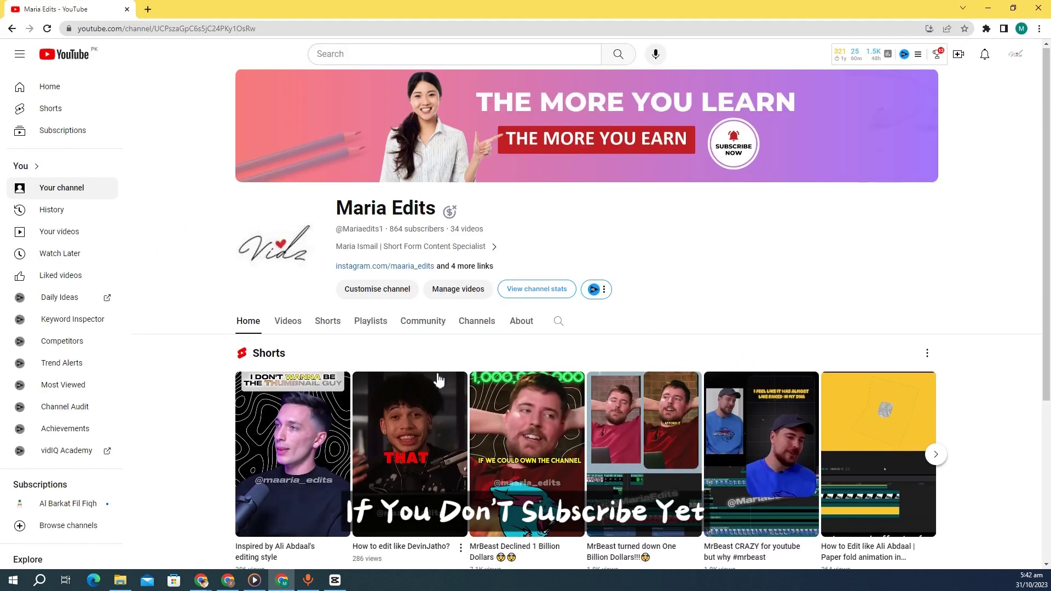
scroll(436, 375, down, 4)
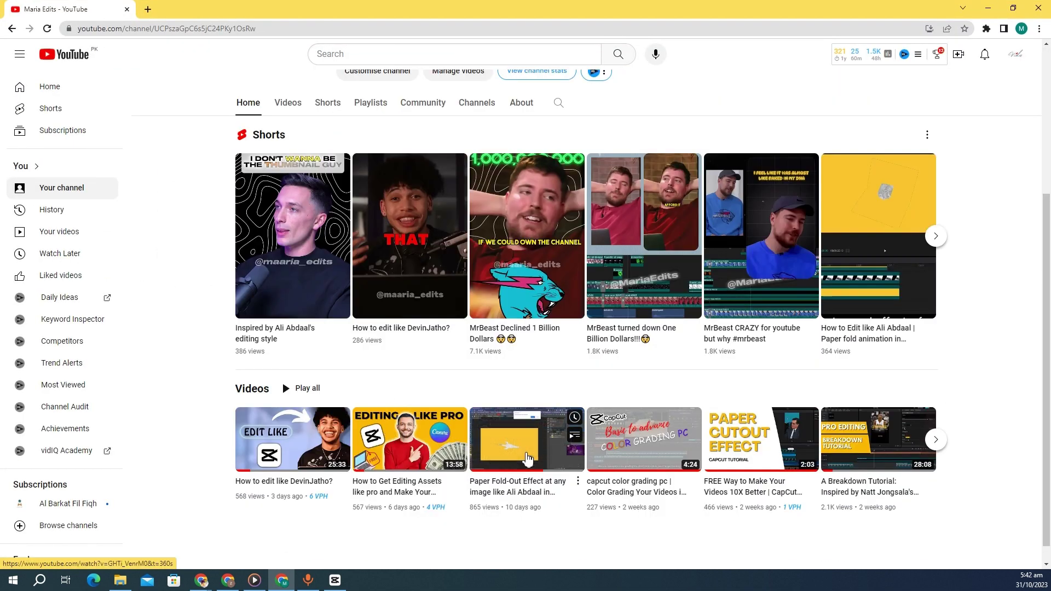
click(525, 438)
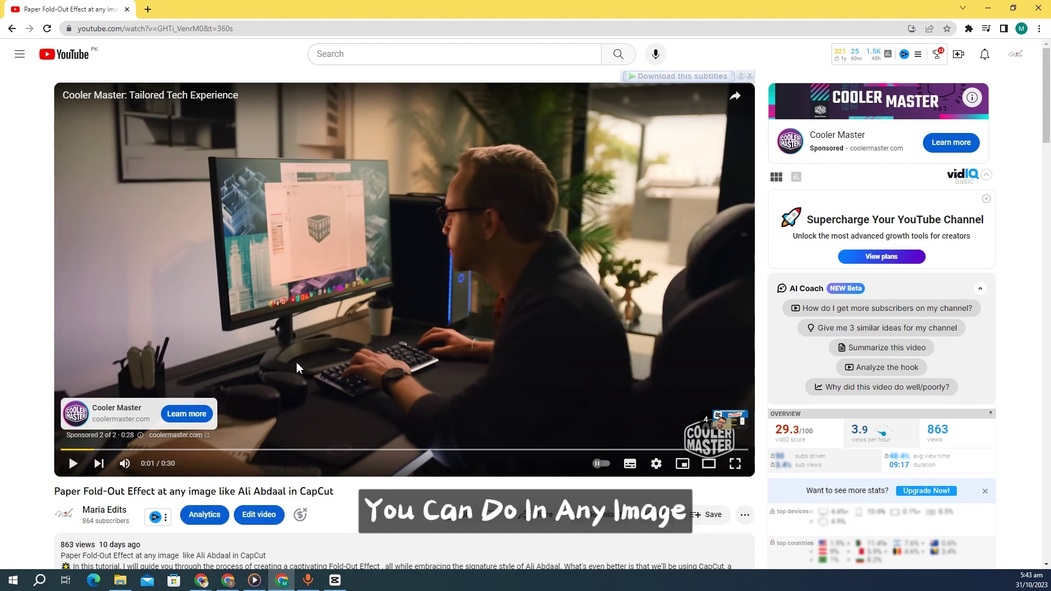
click(996, 6)
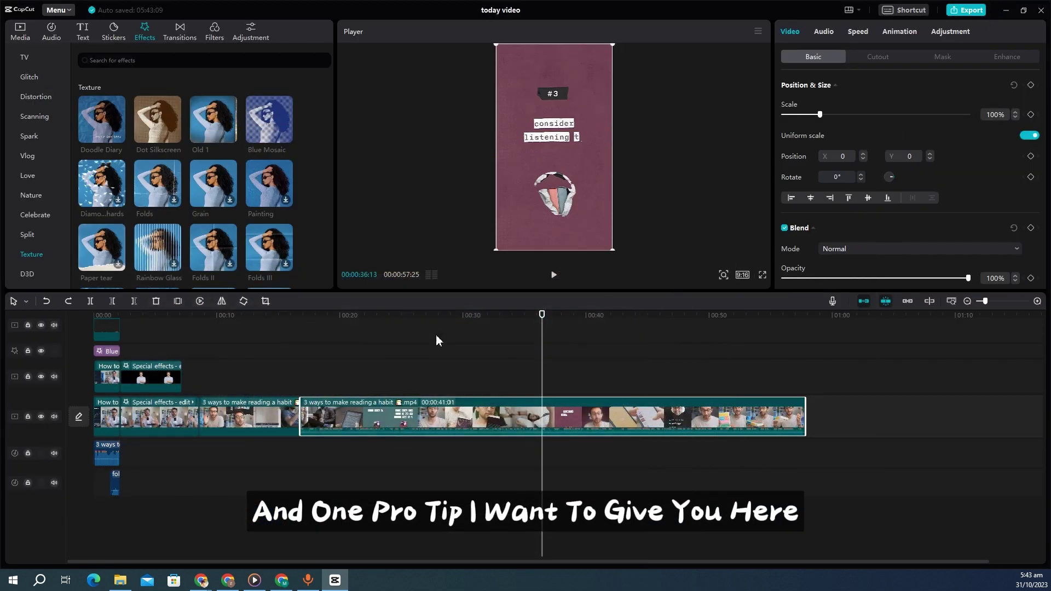
- Review the Blue Mosaic settings of the overlaid picture at 00:00:04:07 and close the project
click(147, 359)
click(157, 376)
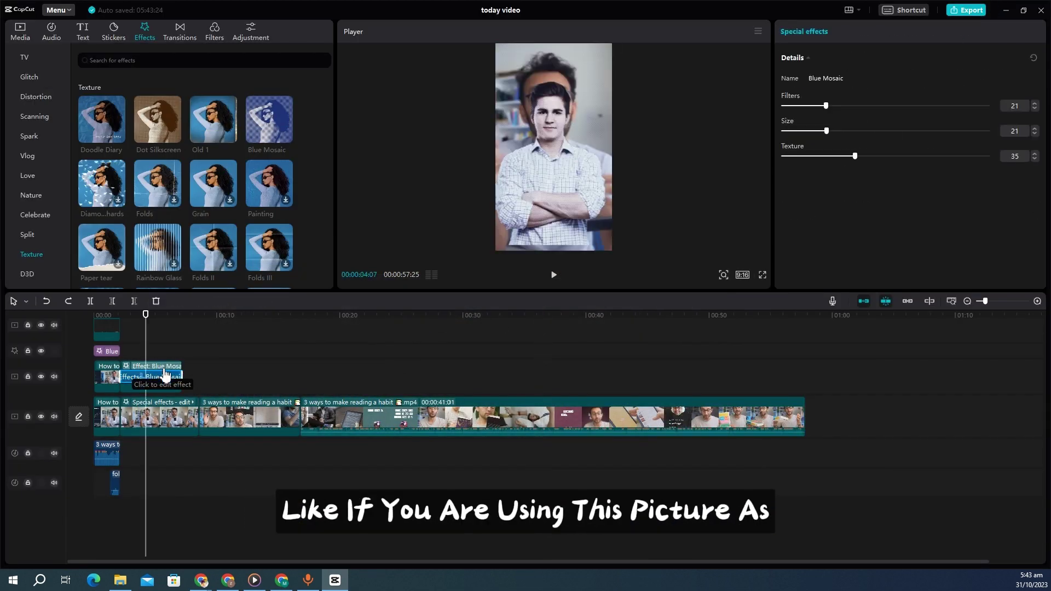
click(1045, 15)
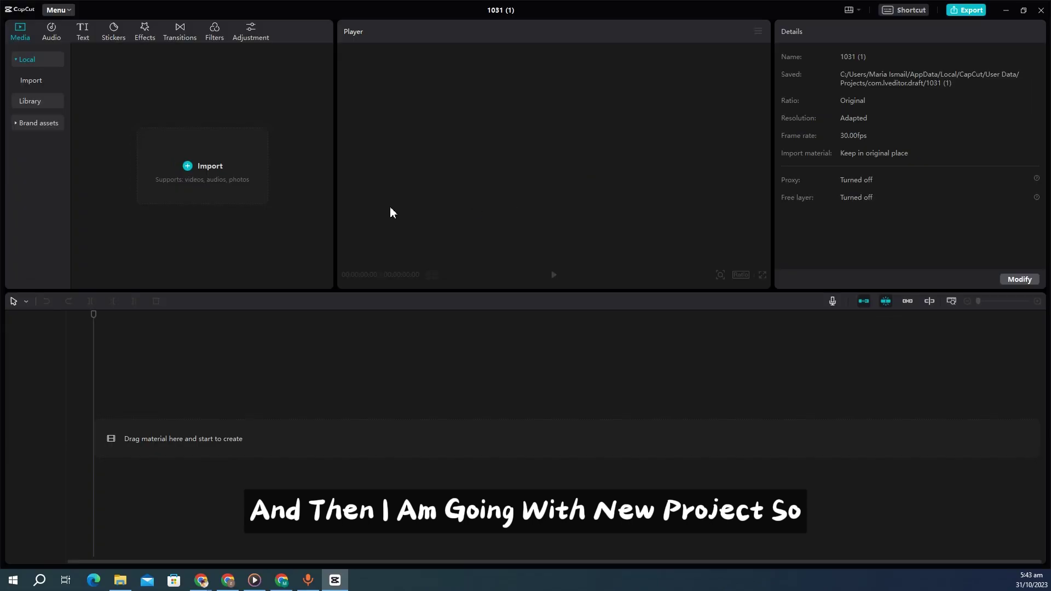
- Import bkg_yellow.png, New Project (1).png and Untitled design (79).png into the new project, and place bkg_yellow.png on the timeline
click(189, 166)
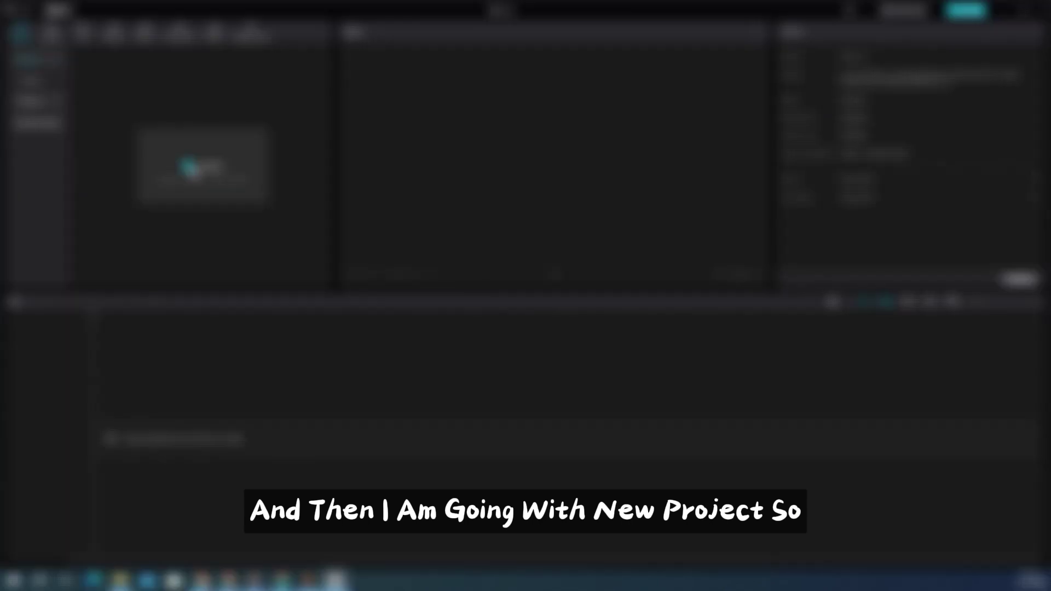
click(397, 294)
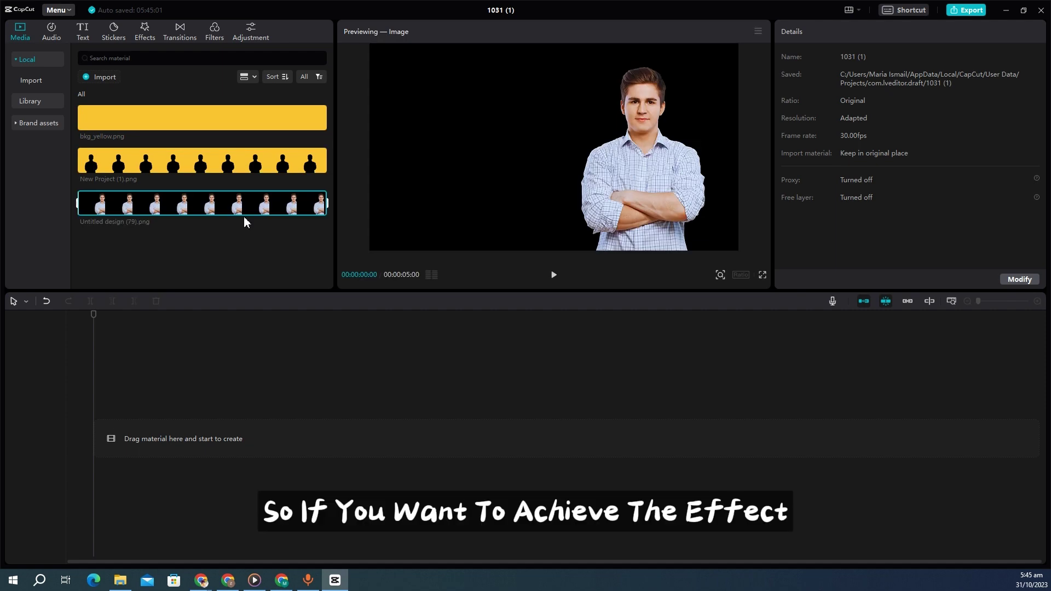
click(319, 123)
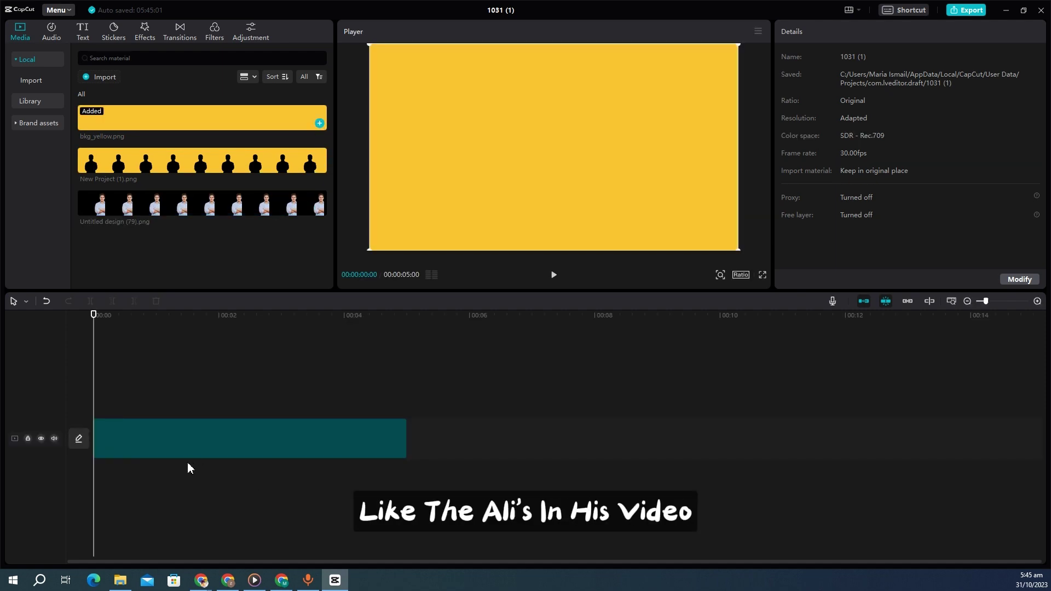
click(146, 404)
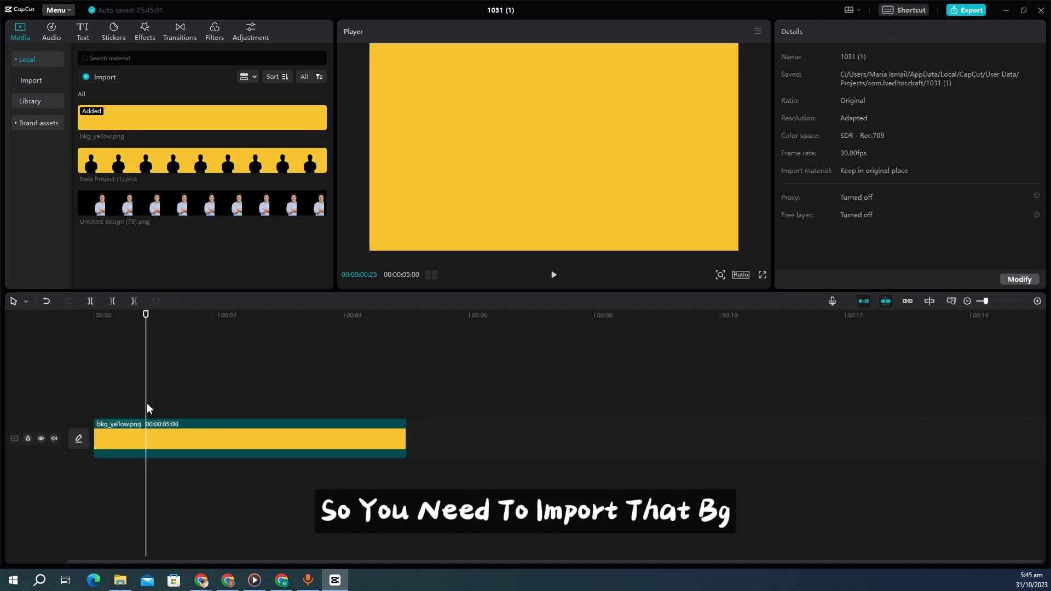
click(94, 415)
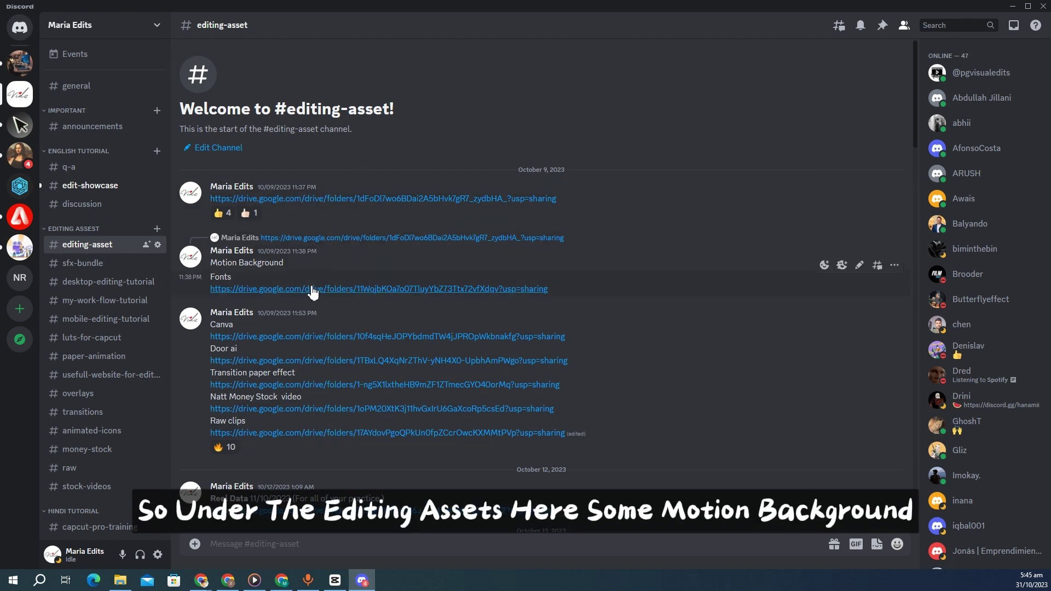
- Browse the shared files in the editing-asset channel and open the paper-animation channel
scroll(402, 384, down, 20)
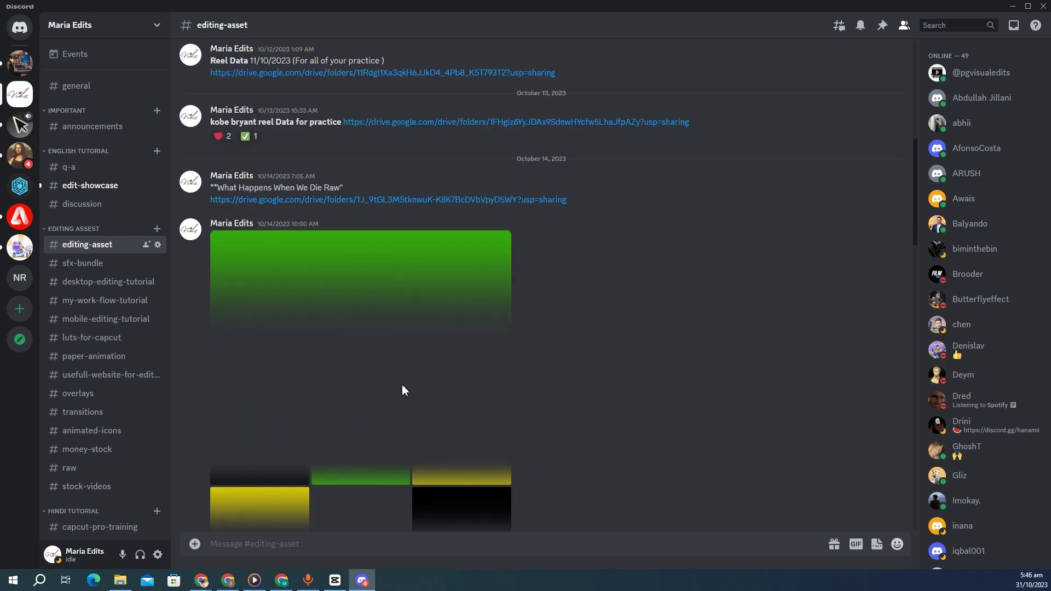
scroll(407, 420, down, 2)
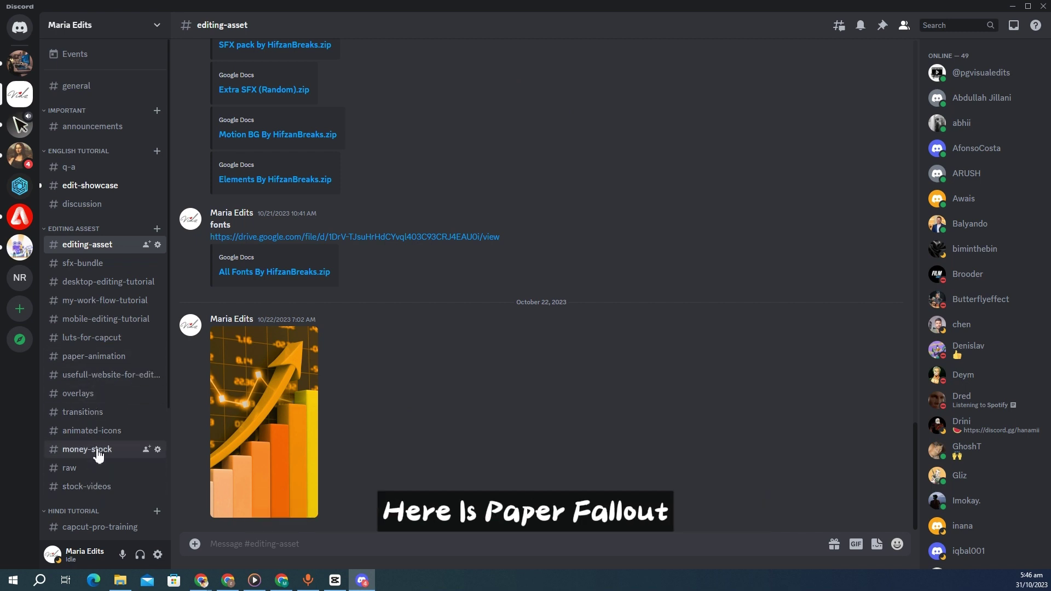
click(104, 356)
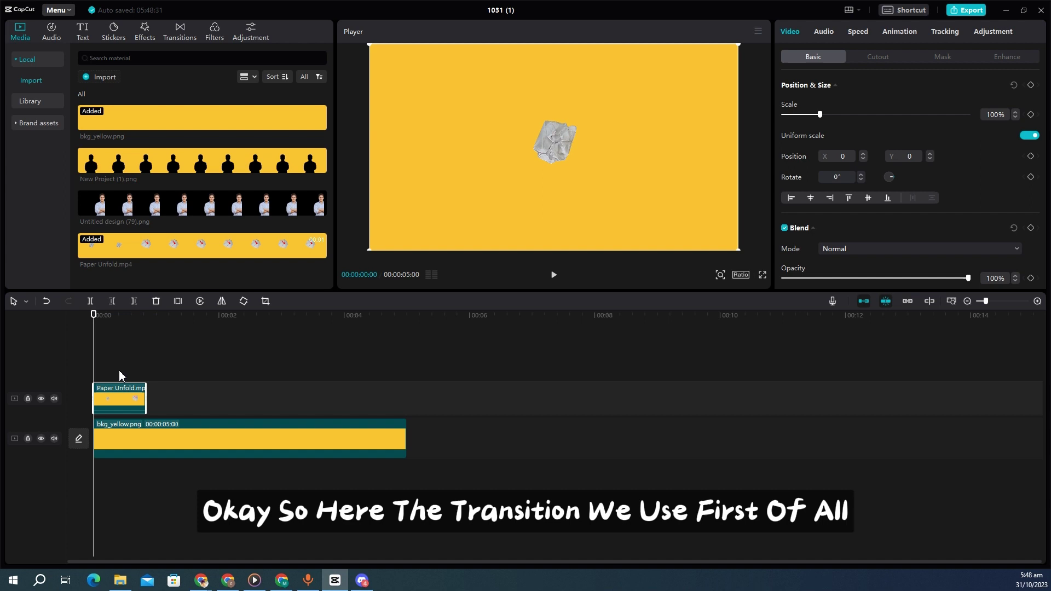
- Place Untitled design (79).png beneath Paper Unfold.mp4 and New Project (1).png above it, both at the start of the timeline
click(118, 373)
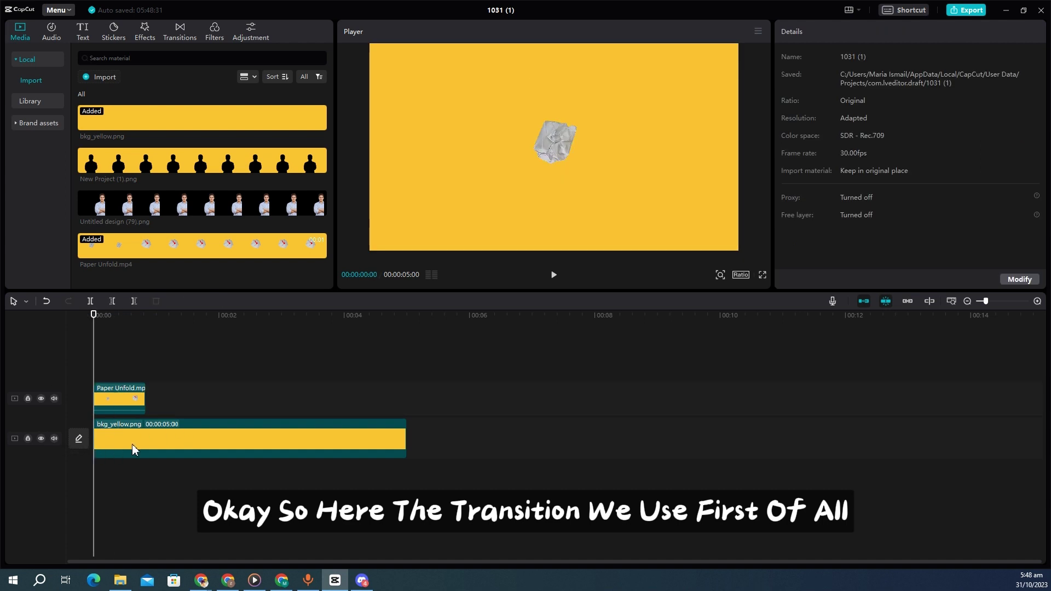
mouse_move(266, 214)
mouse_down()
mouse_move(170, 369)
mouse_move(120, 425)
mouse_move(131, 364)
mouse_move(77, 342)
mouse_move(112, 345)
mouse_move(70, 347)
mouse_move(113, 362)
mouse_up()
click(116, 330)
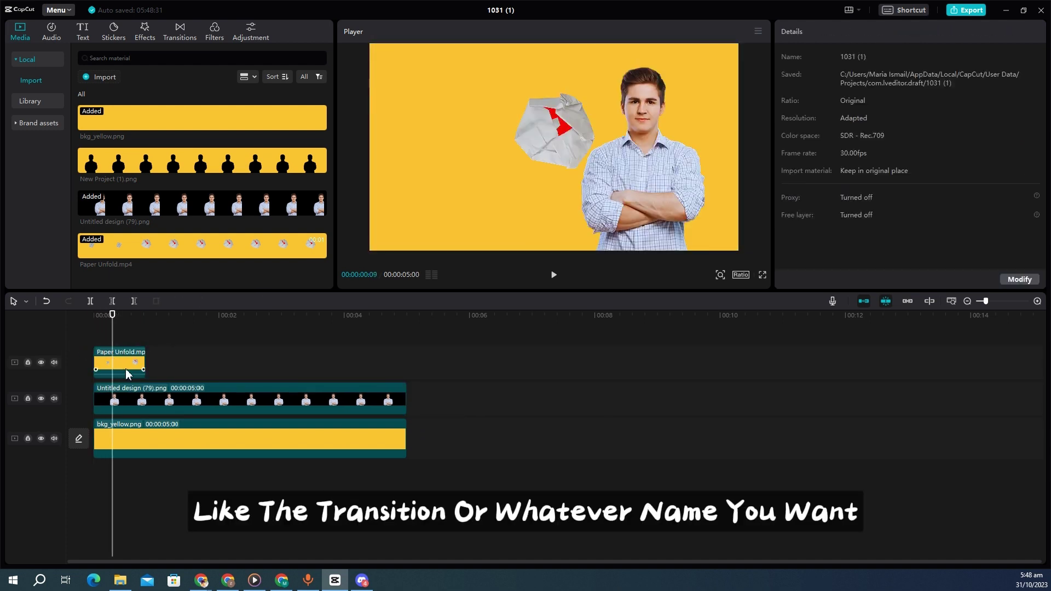
click(130, 374)
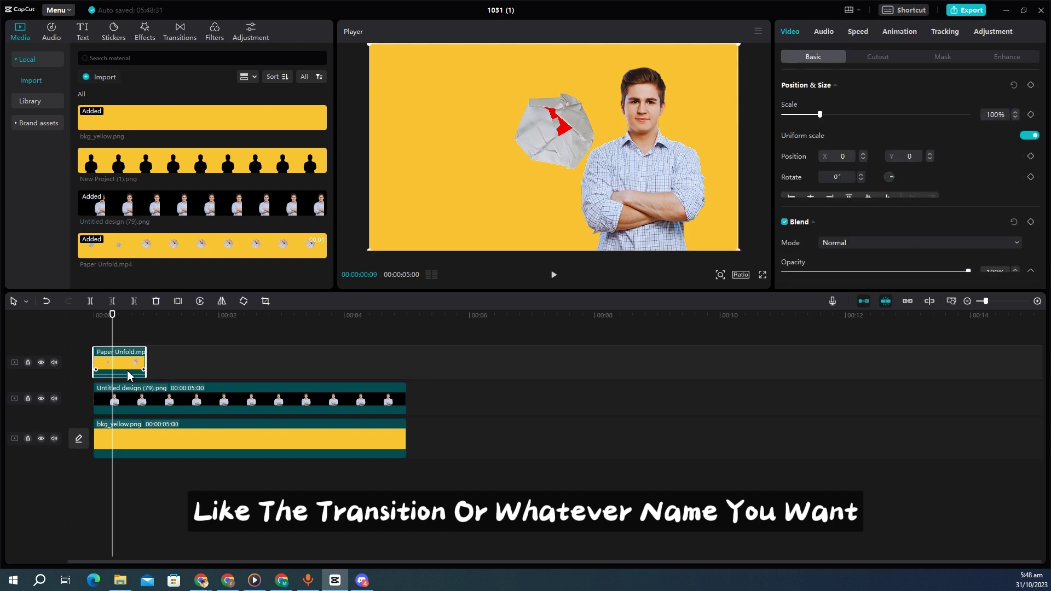
drag(218, 158, 113, 349)
- Trim New Project (1).png, Untitled design (79).png and bkg_yellow.png so that they all end at 00:00:00:29
click(143, 338)
click(146, 340)
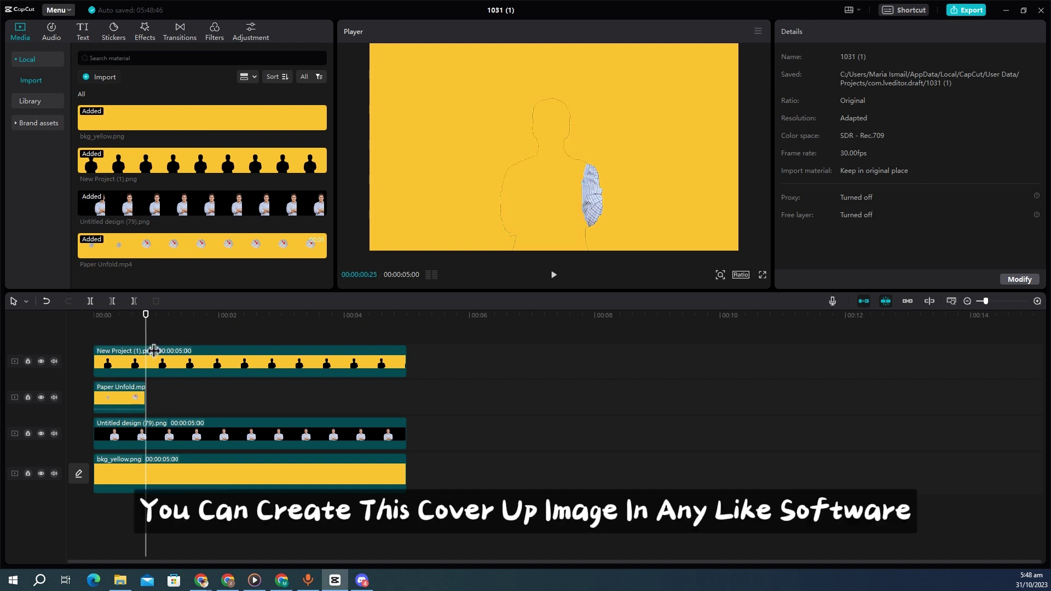
click(1006, 302)
click(198, 362)
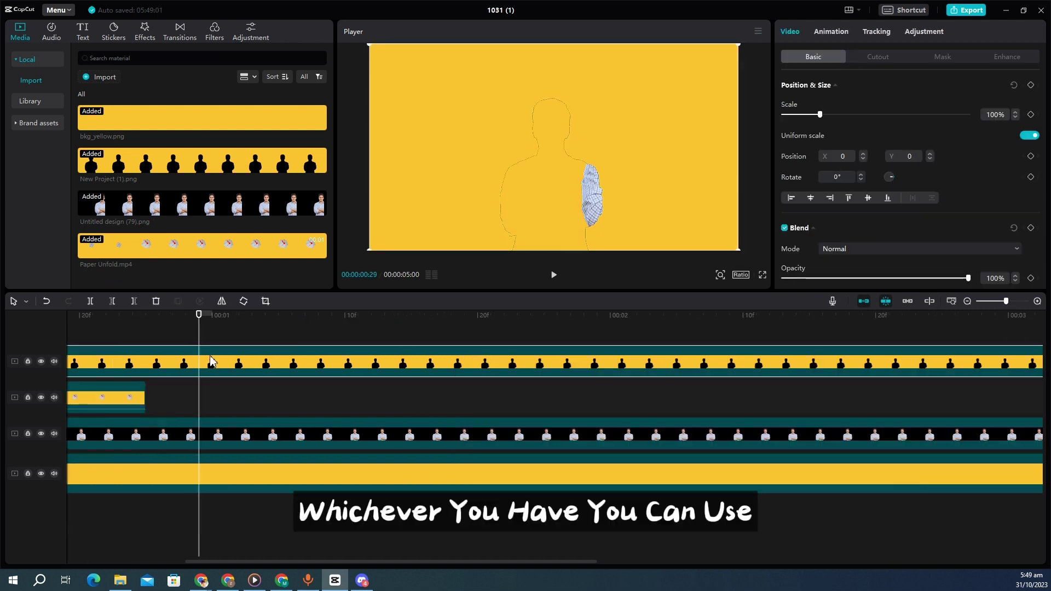
key(w)
click(206, 434)
key(w)
click(212, 486)
key(w)
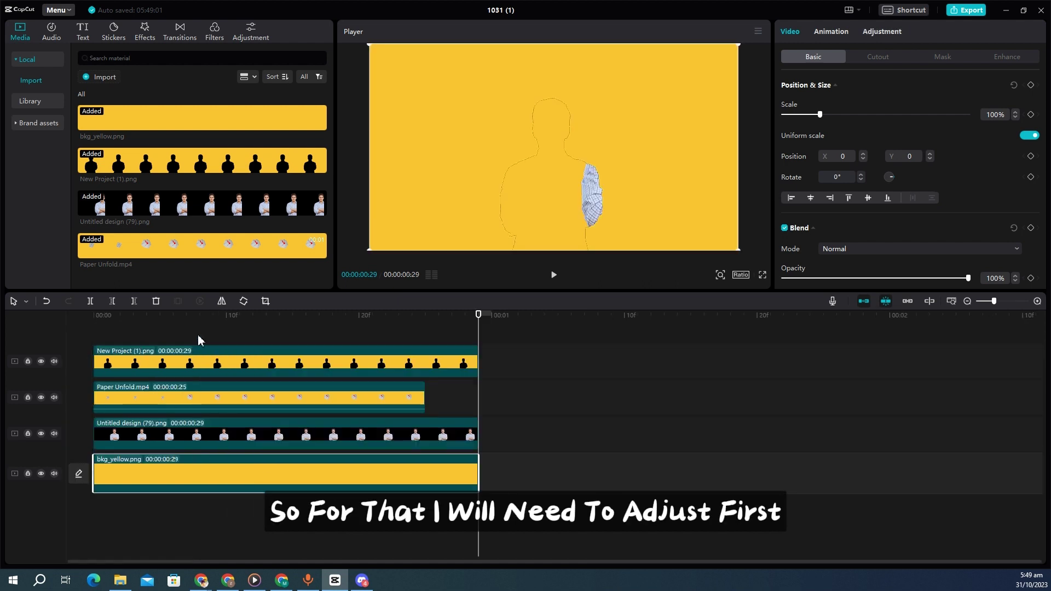
- Fit Untitled design (79).png inside the silhouette cutout at 78% scale, position X -749 and Y -165
click(226, 334)
click(567, 219)
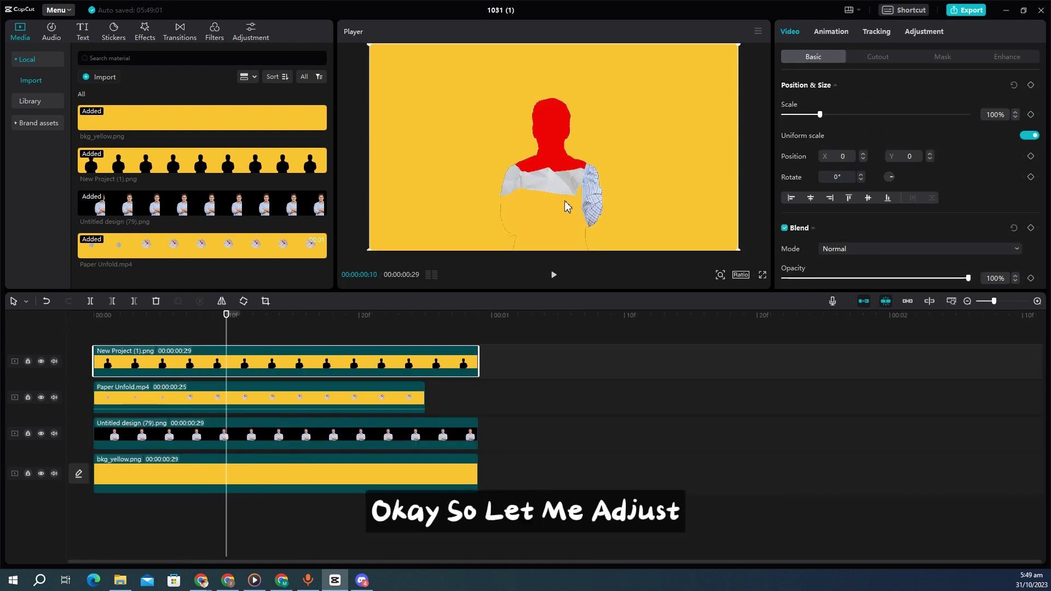
click(350, 446)
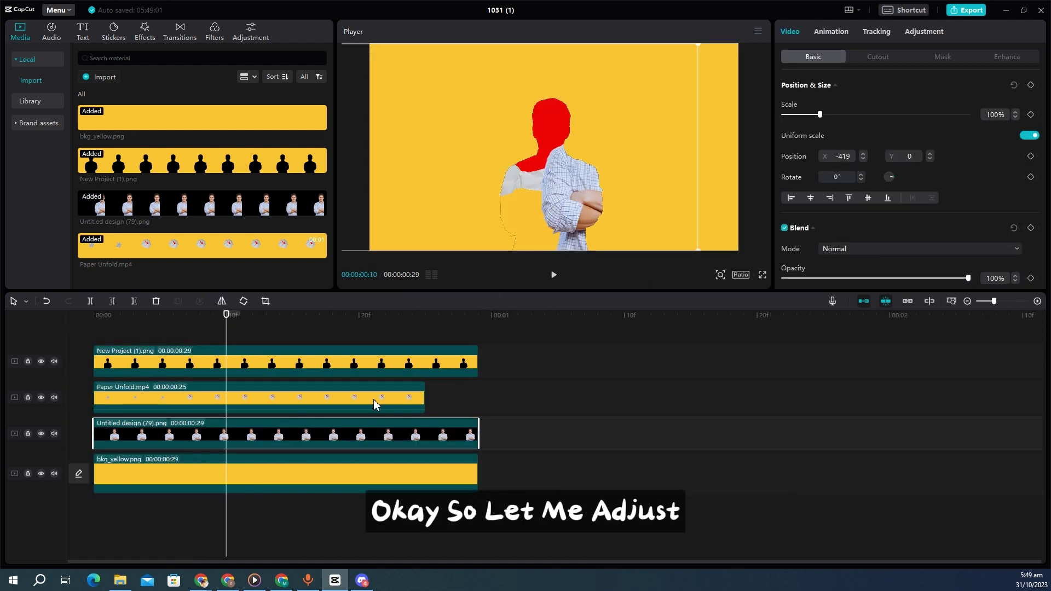
click(452, 406)
click(452, 433)
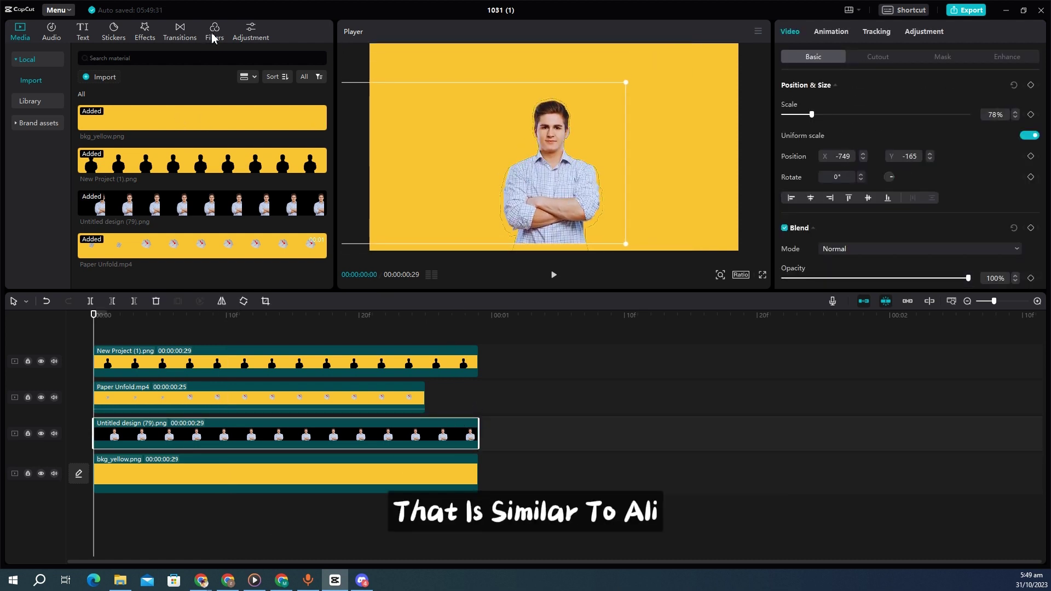
- Apply the Mono filter BW 3 to Untitled design (79).png with strength 57
click(213, 33)
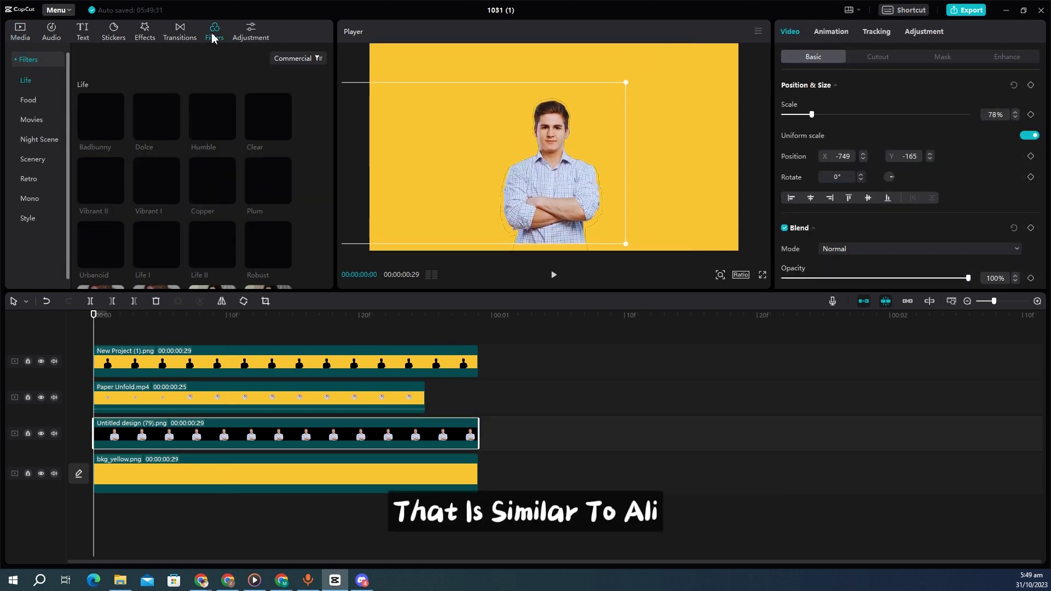
click(26, 198)
drag(156, 244, 158, 433)
click(881, 135)
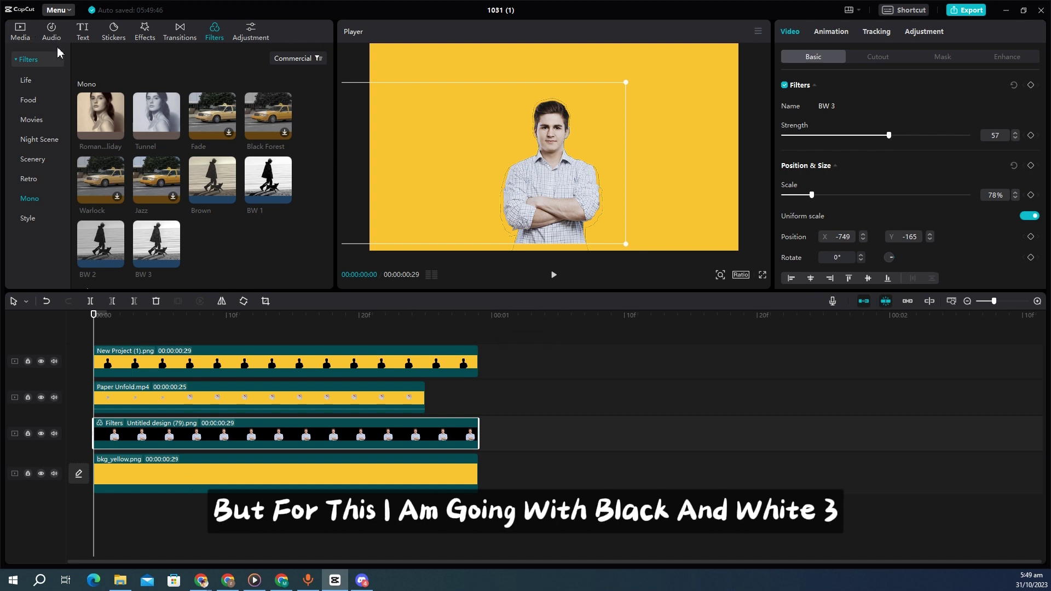
- Add the Blue Mosaic texture effect to Untitled design (79).png with Filters 23, Size 18 and Texture about 28
click(145, 32)
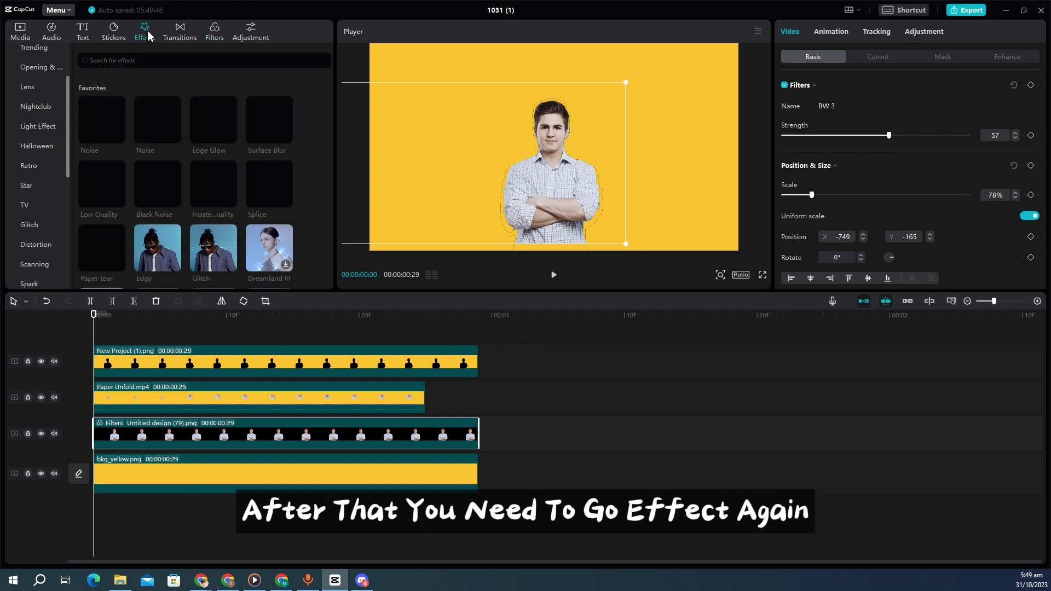
scroll(43, 273, down, 5)
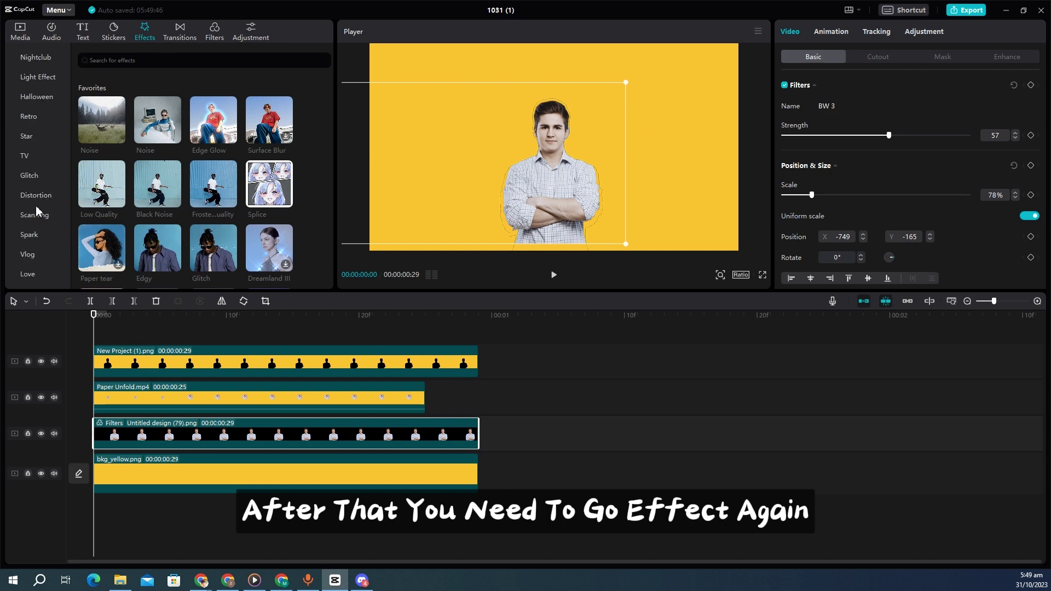
scroll(38, 262, down, 3)
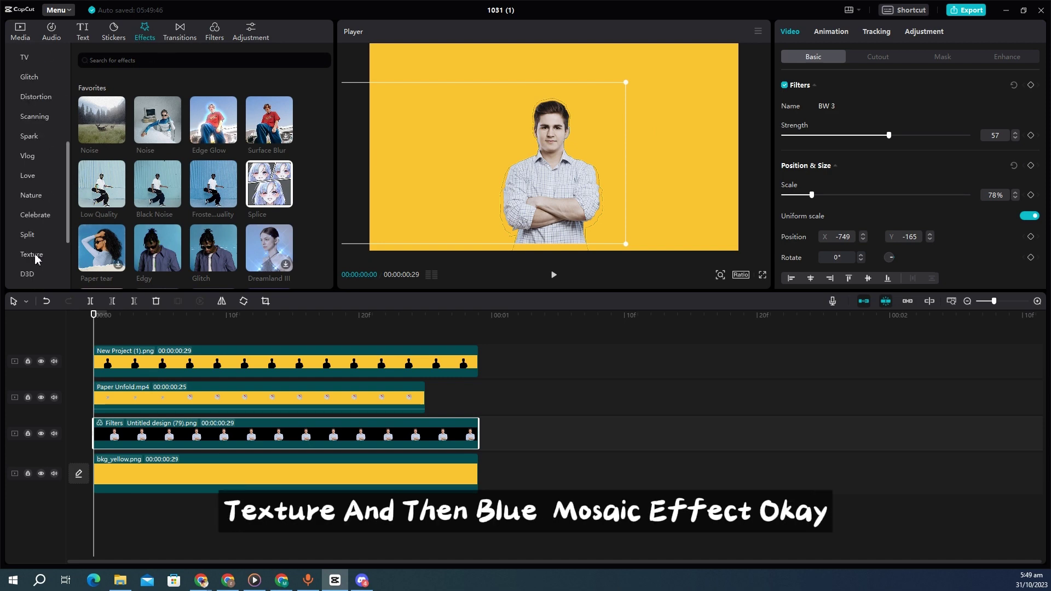
click(36, 255)
drag(270, 136, 177, 432)
drag(871, 106, 831, 108)
click(820, 131)
click(839, 156)
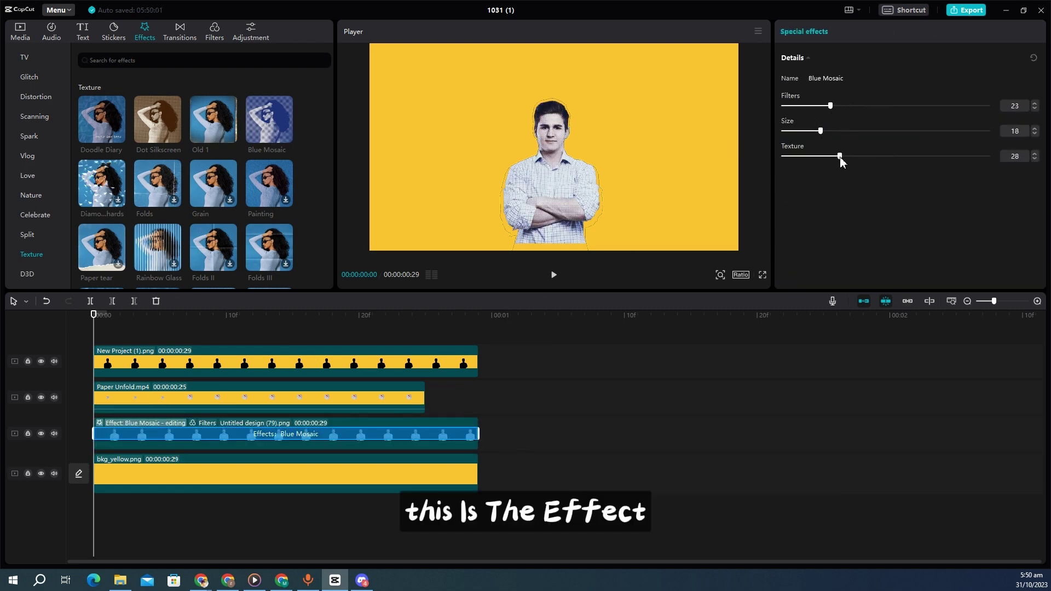
drag(840, 157, 838, 157)
- Examine how the paper unfold clip and the man's picture overlap between 00:00:00:03 and 00:00:00:15
click(141, 340)
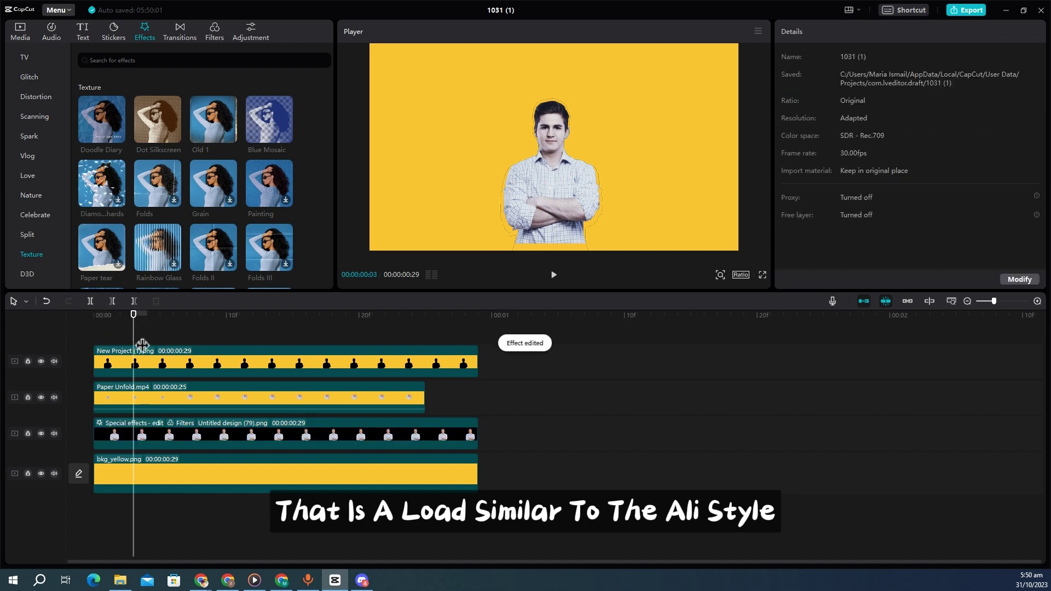
click(216, 401)
click(187, 333)
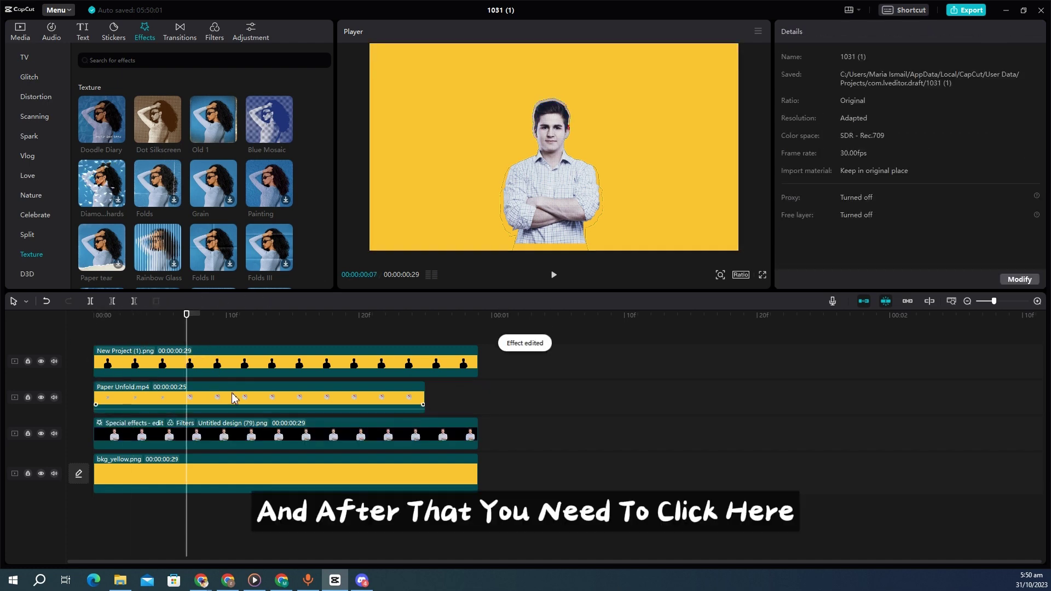
click(187, 399)
click(268, 339)
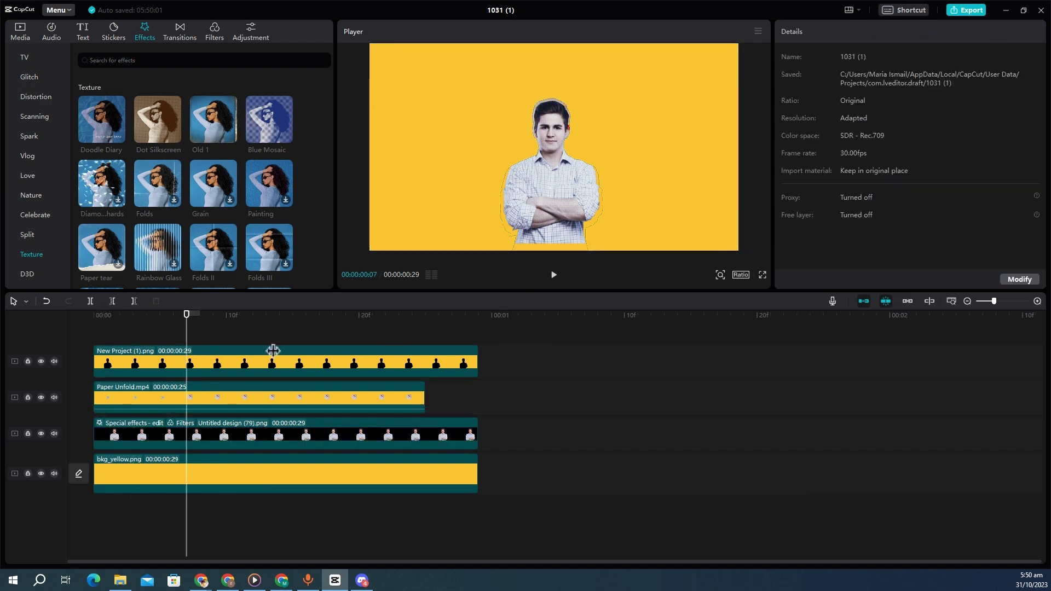
click(358, 399)
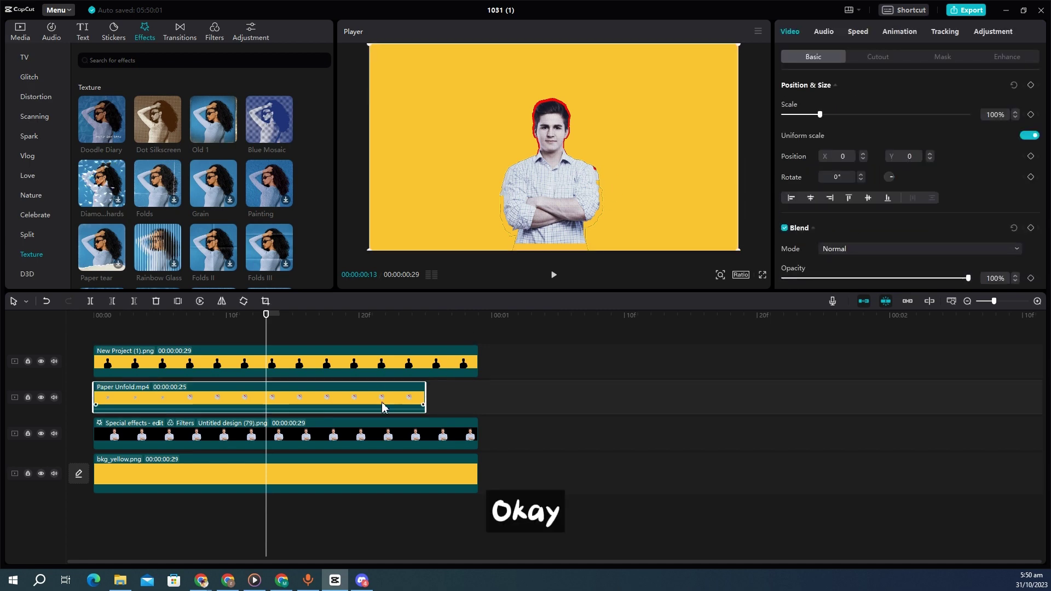
click(330, 435)
click(292, 336)
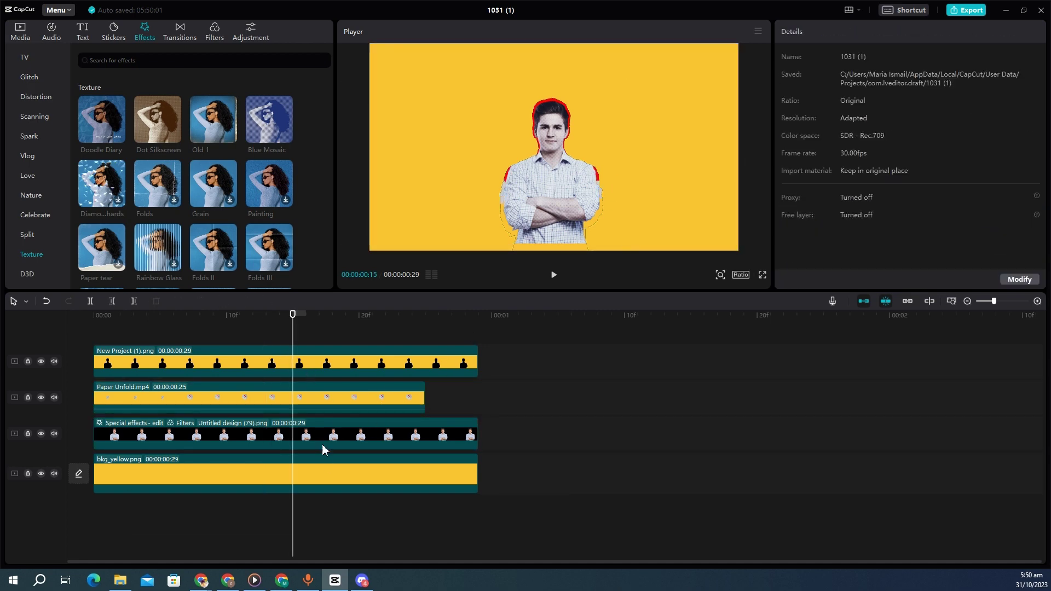
click(328, 473)
- Set Untitled design (79).png to layer 1 so it sits behind the paper unfold clip
click(427, 435)
scroll(863, 234, down, 5)
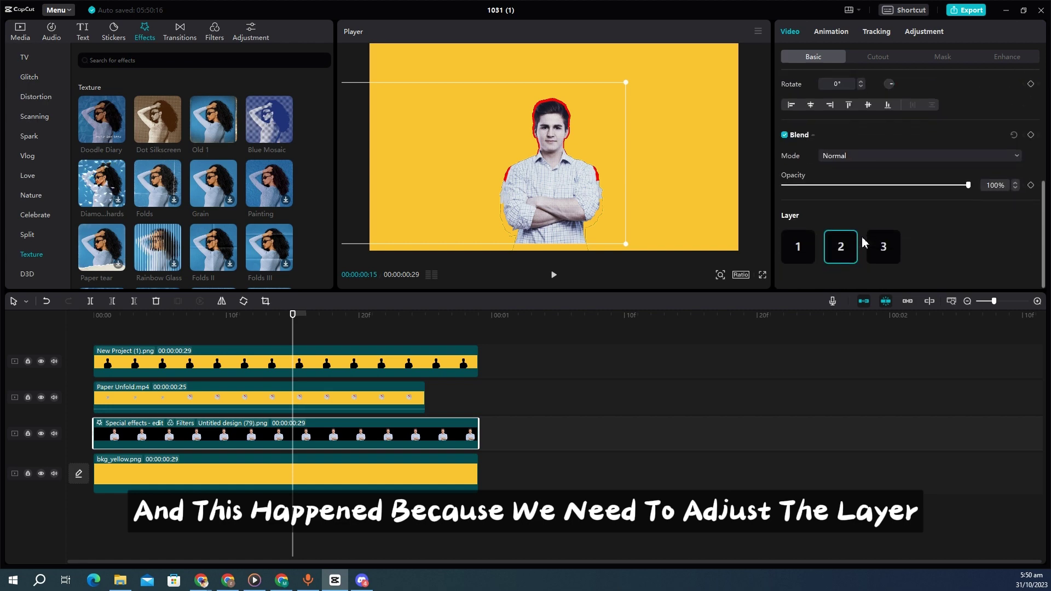
click(390, 477)
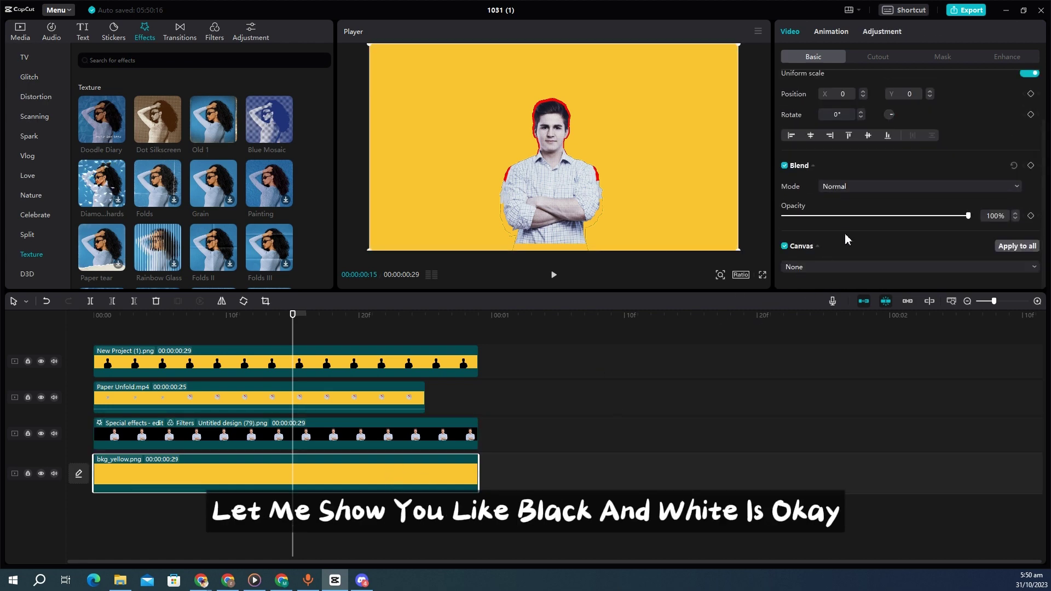
click(427, 440)
scroll(846, 171, down, 5)
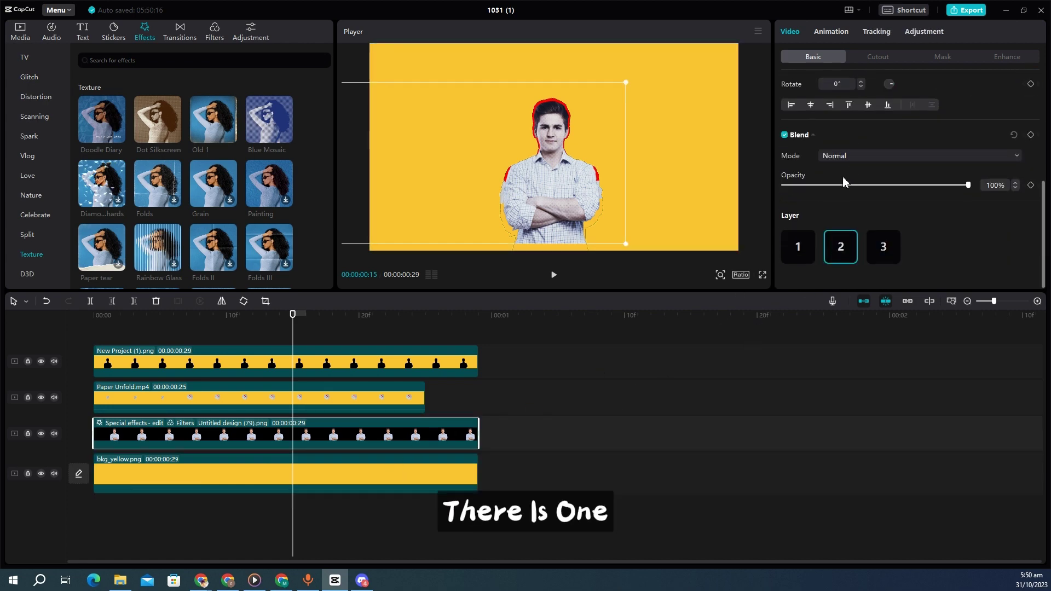
click(803, 252)
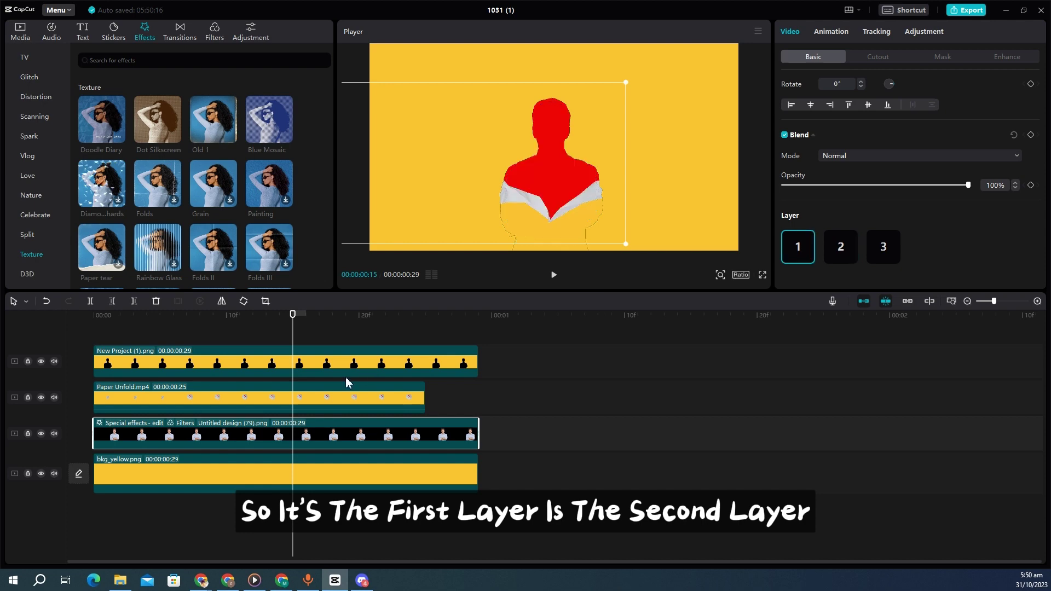
- Check the layer numbers of Paper Unfold.mp4, New Project (1).png and Untitled design (79).png
click(350, 397)
scroll(850, 256, down, 3)
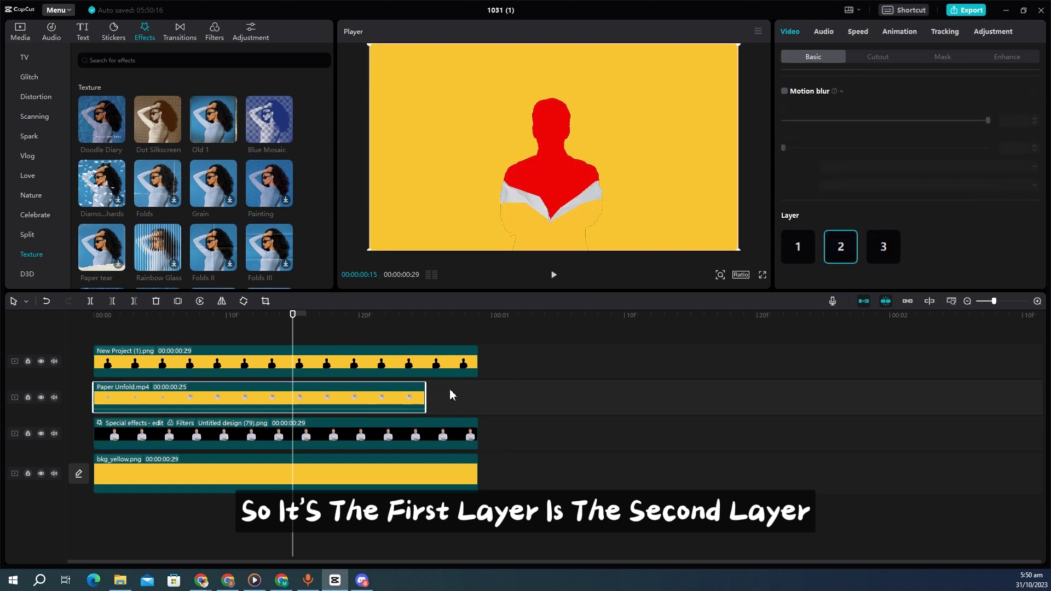
click(423, 363)
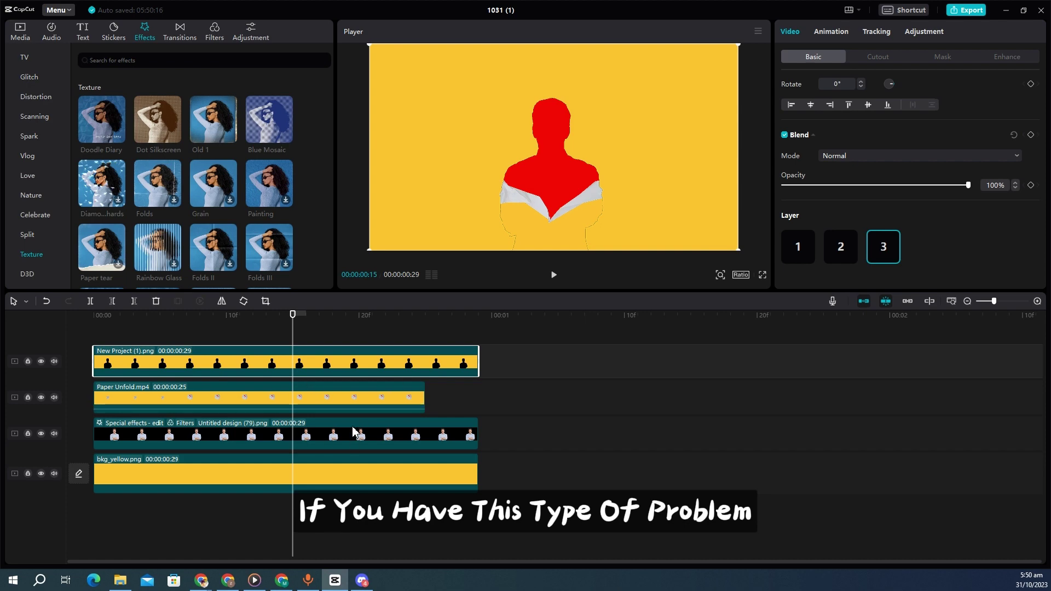
click(353, 432)
scroll(928, 159, down, 5)
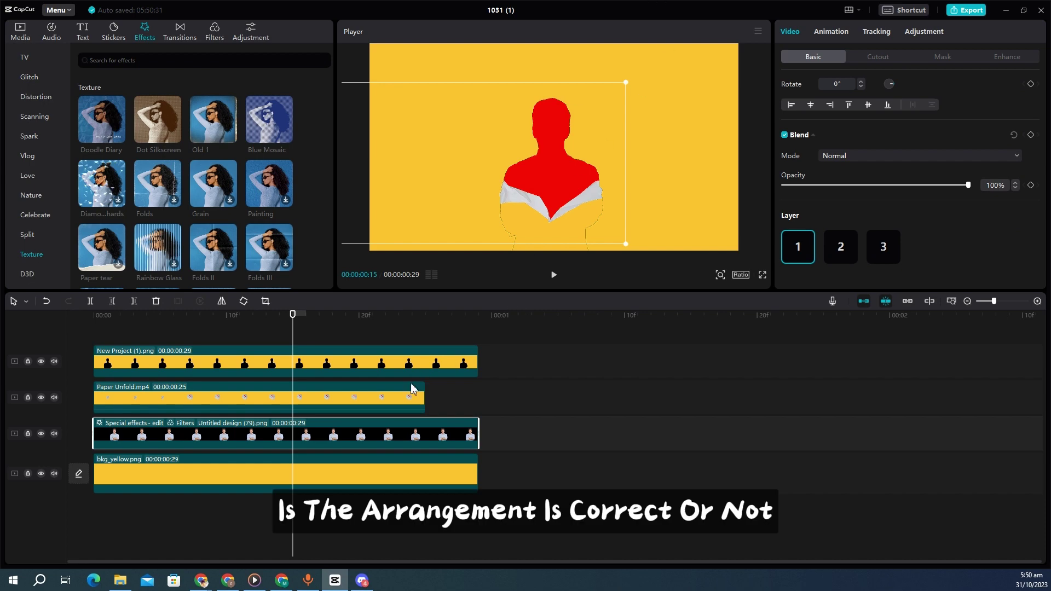
- Cut out the red area of Paper Unfold.mp4 so the man's picture shows through it
click(411, 389)
click(877, 57)
click(1015, 136)
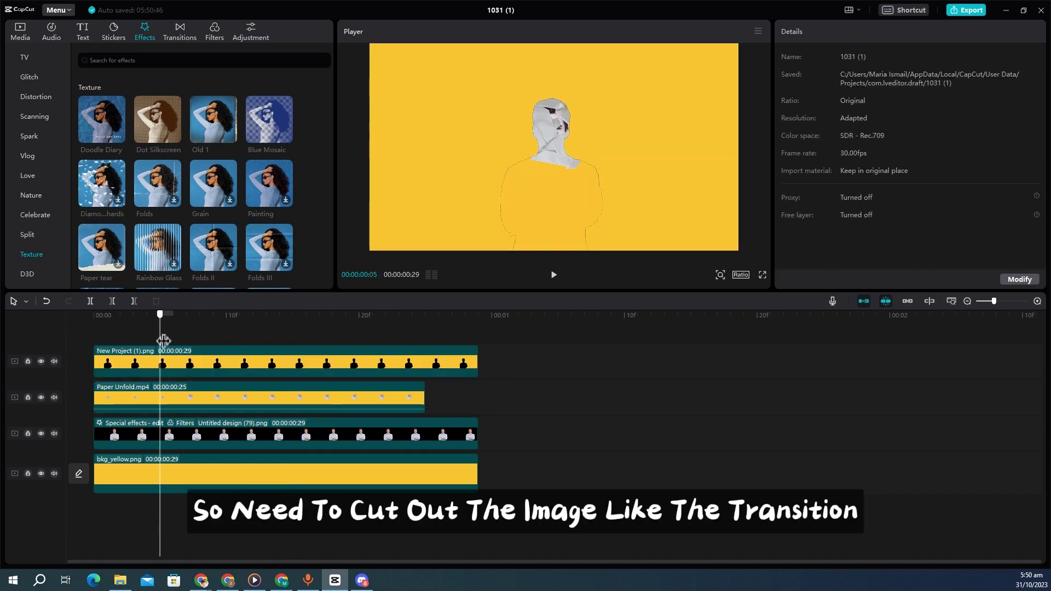
- Play the finished paper unfold animation in full screen and return to the editor
click(763, 275)
key(space)
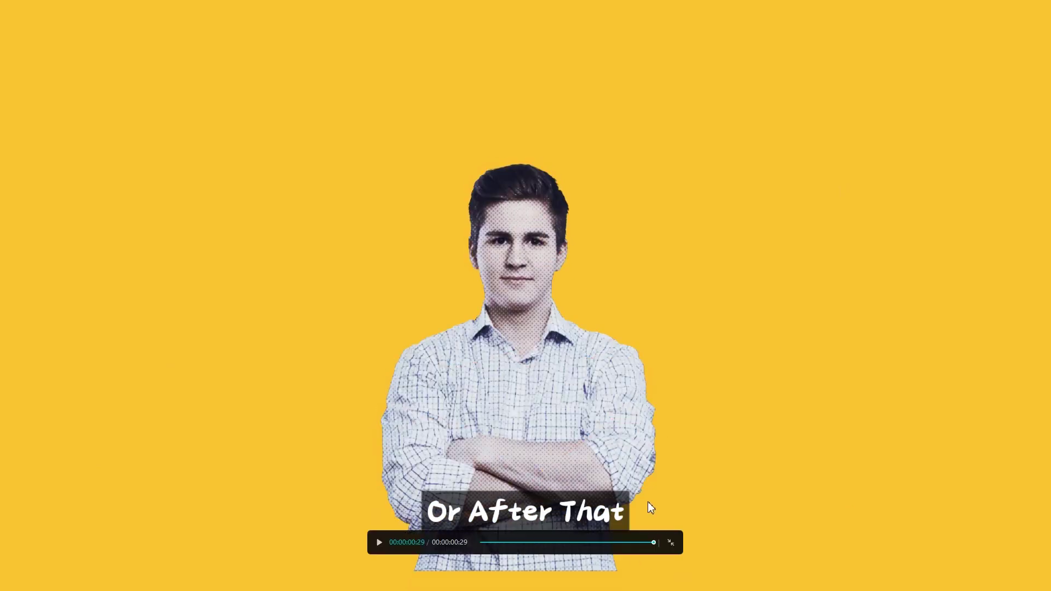
key(Escape)
- Set the Blue Mosaic effect's Texture to 11 on Untitled design (79).png and view the frame at 00:00:00:13 in full screen
click(441, 435)
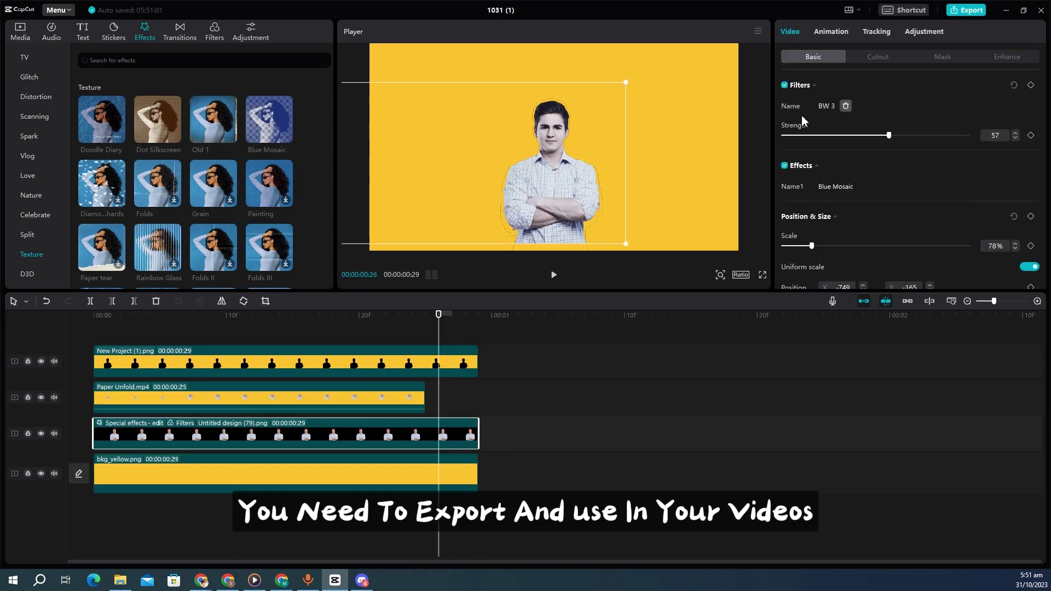
click(266, 336)
click(864, 187)
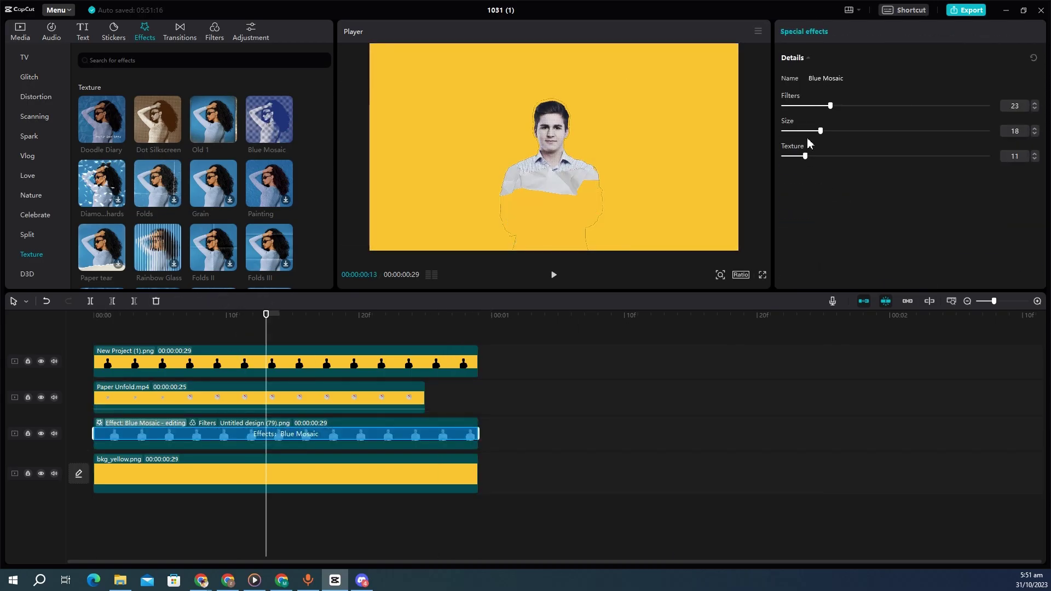
click(762, 275)
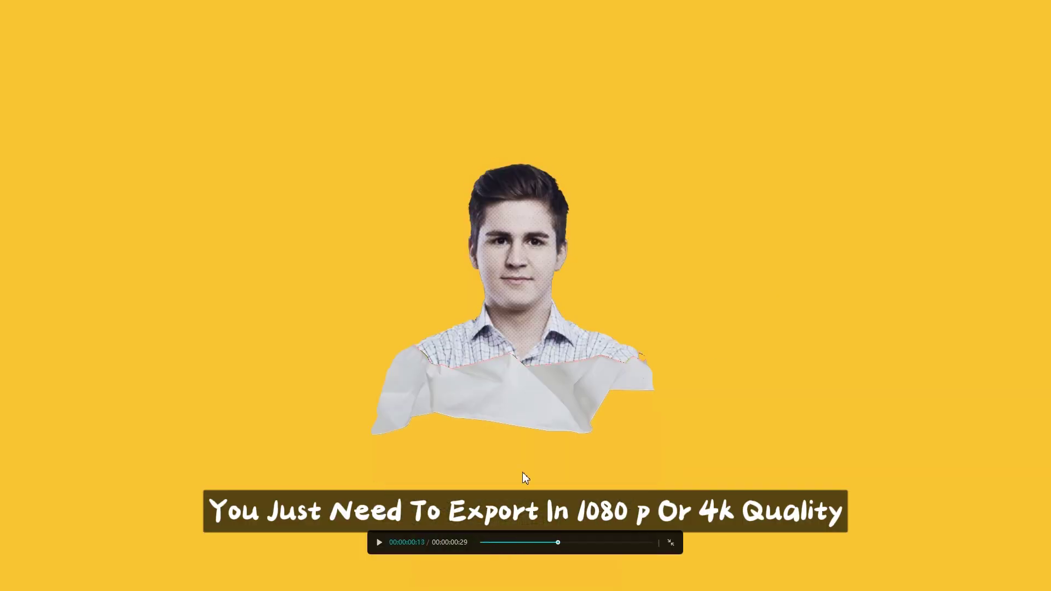
- Preview the paper unfold animation once more and return from full screen to the editor
click(669, 543)
click(762, 275)
click(498, 542)
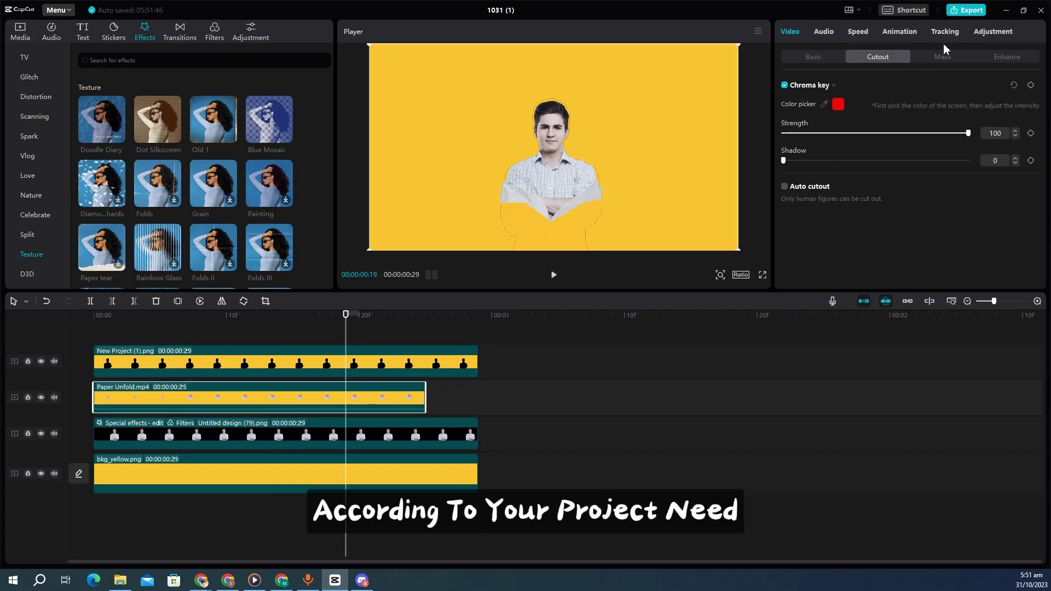
click(985, 32)
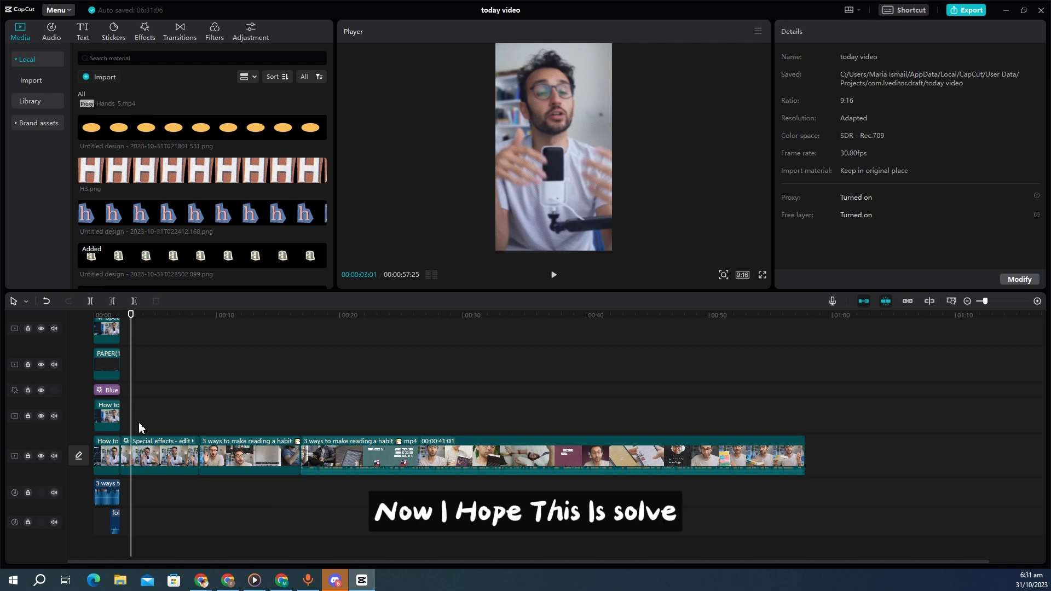
- Scrub through the today video timeline to review the habit title around 00:00:09:21
drag(136, 417, 299, 433)
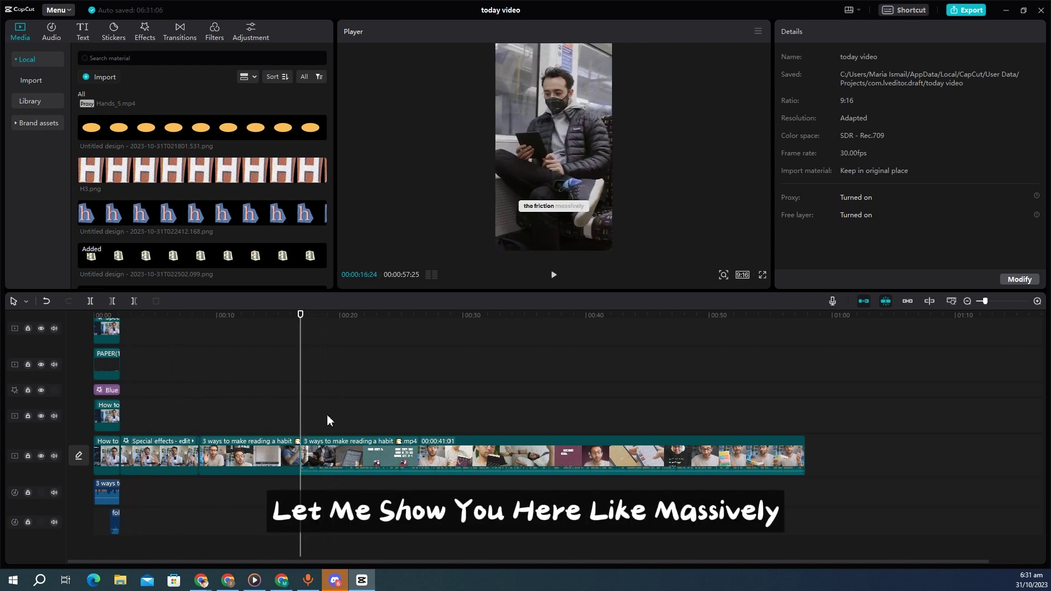
click(203, 412)
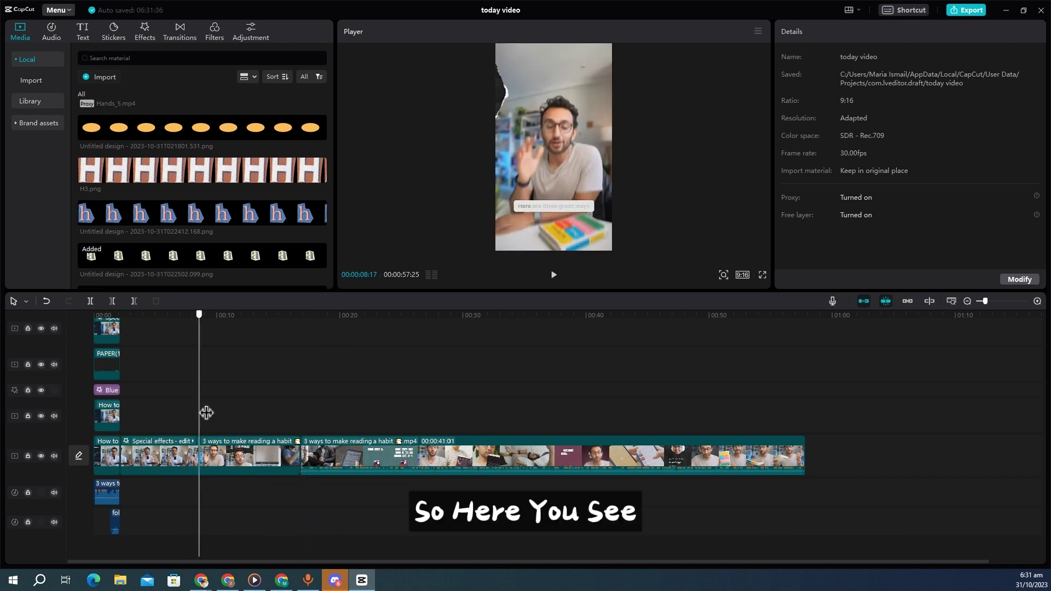
drag(206, 413, 219, 413)
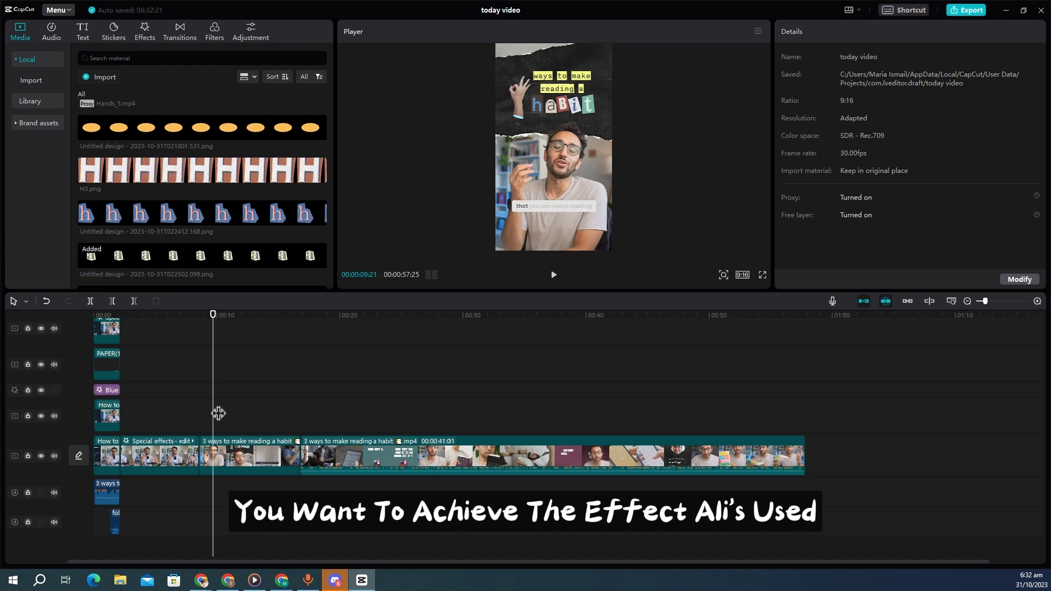
- Switch to the Canva video design in Chrome, maximize the window and delete the clip from the page
click(201, 580)
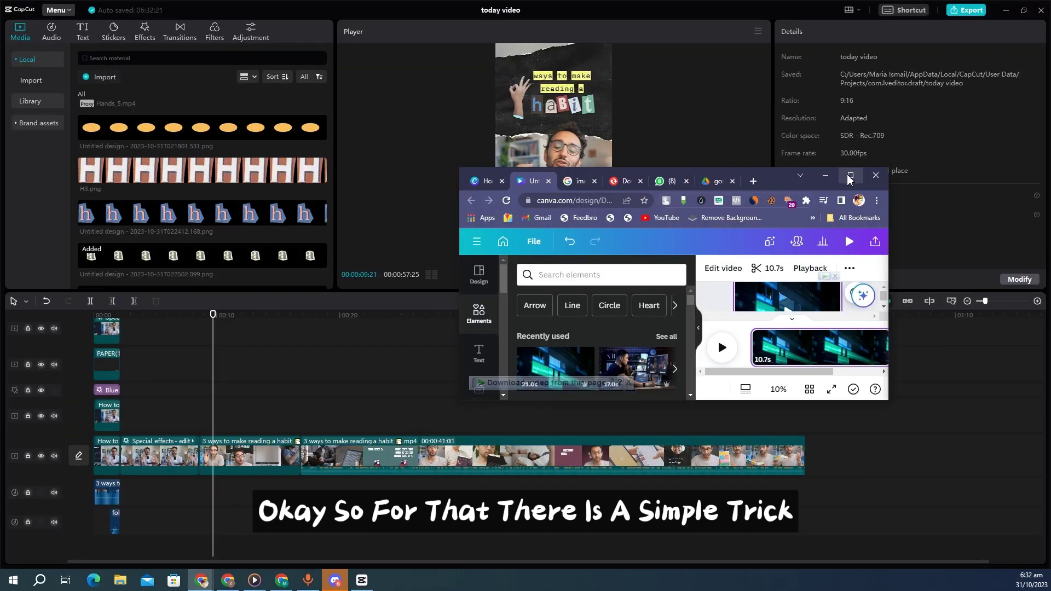
click(849, 177)
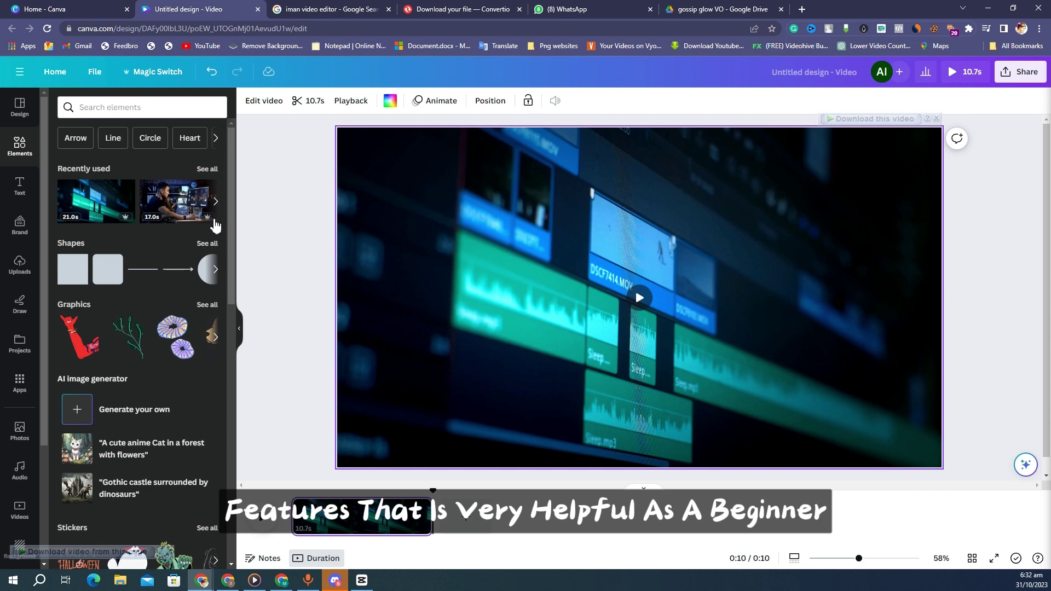
click(430, 332)
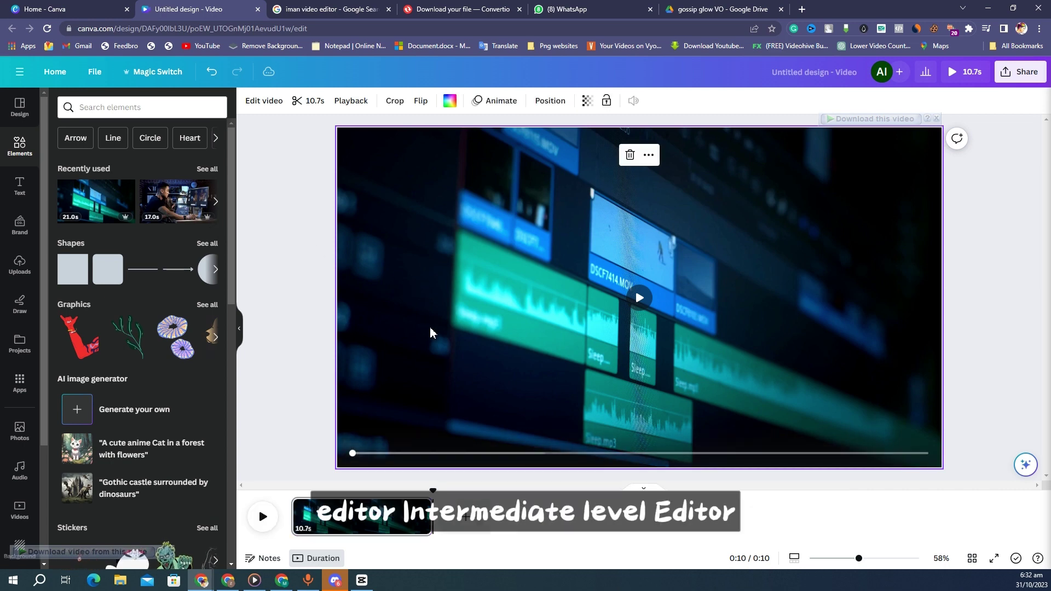
key(Delete)
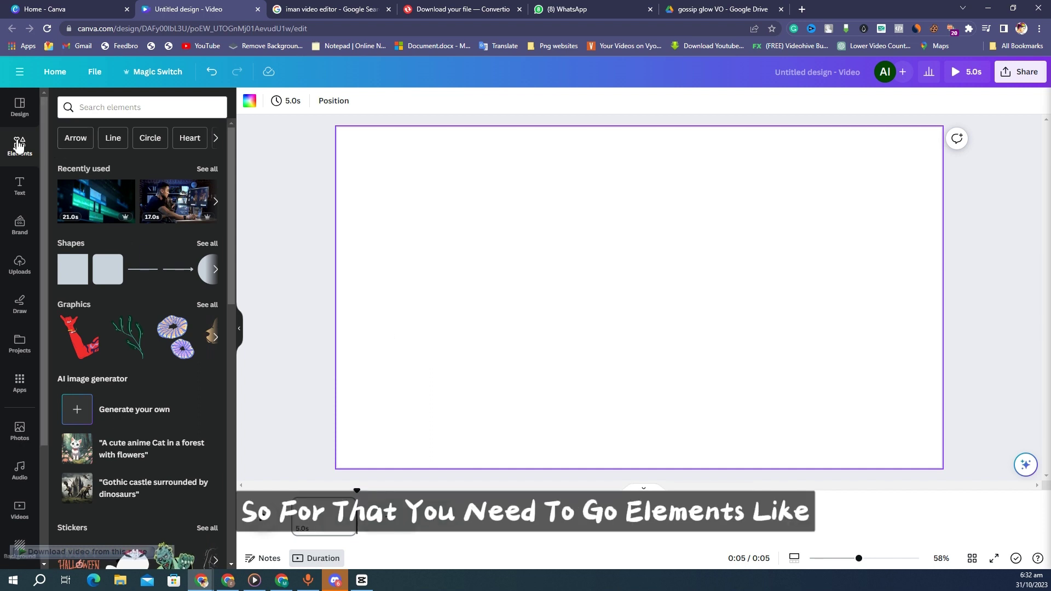
- Place the blue h and pink a letter cutouts from the recently used elements side by side on the page
click(208, 174)
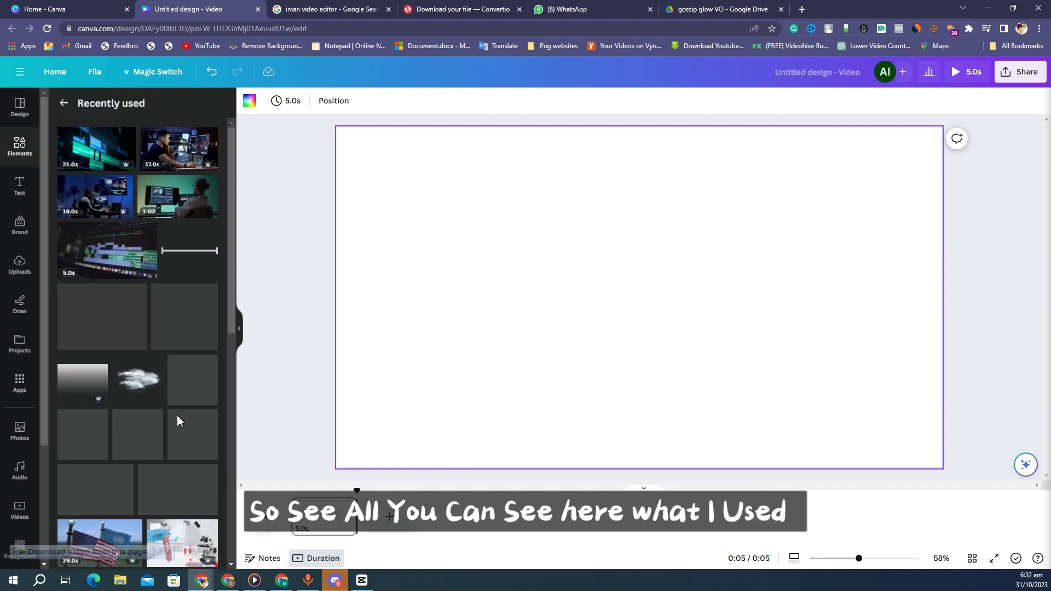
scroll(185, 421, down, 4)
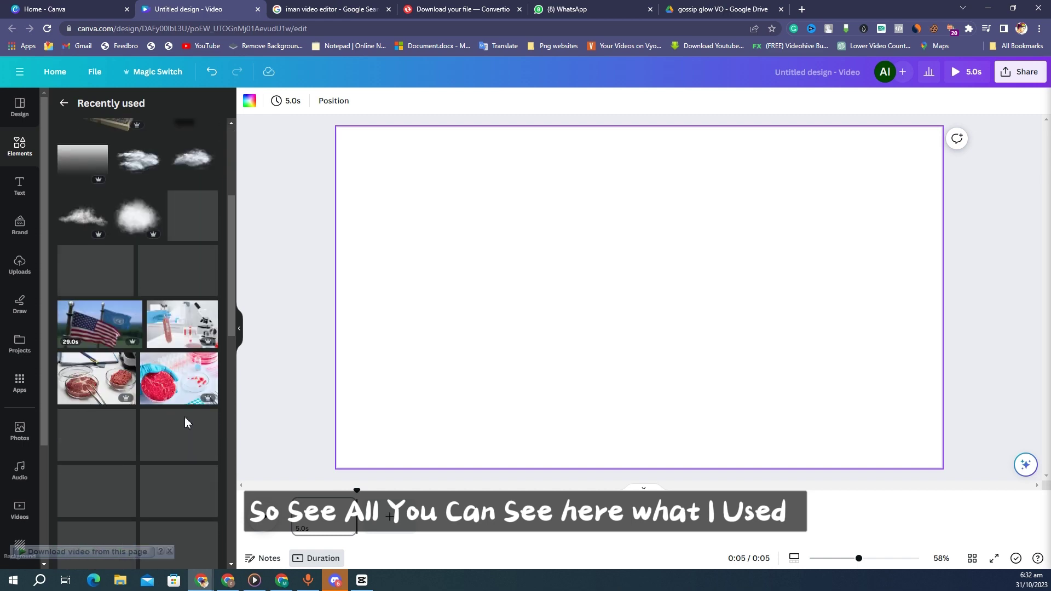
scroll(185, 421, down, 3)
scroll(184, 425, down, 10)
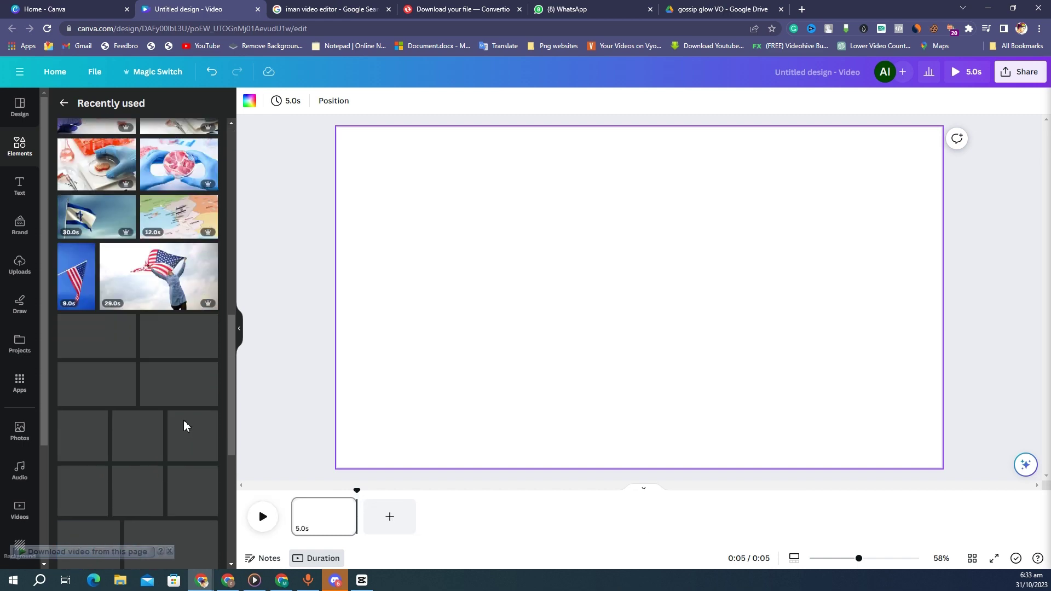
click(202, 276)
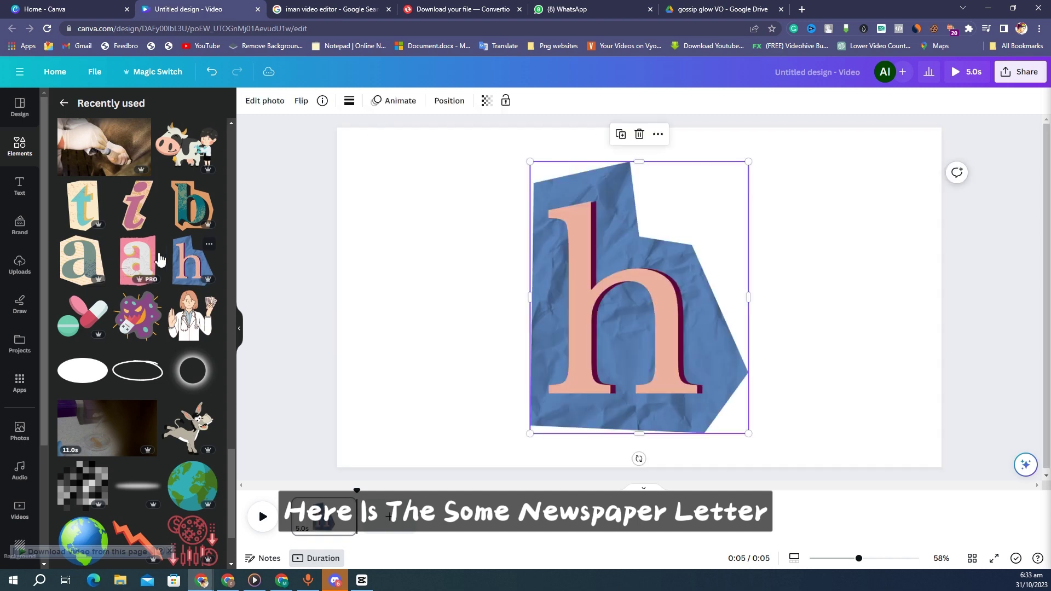
click(140, 265)
drag(709, 309, 793, 299)
drag(549, 293, 448, 293)
click(816, 271)
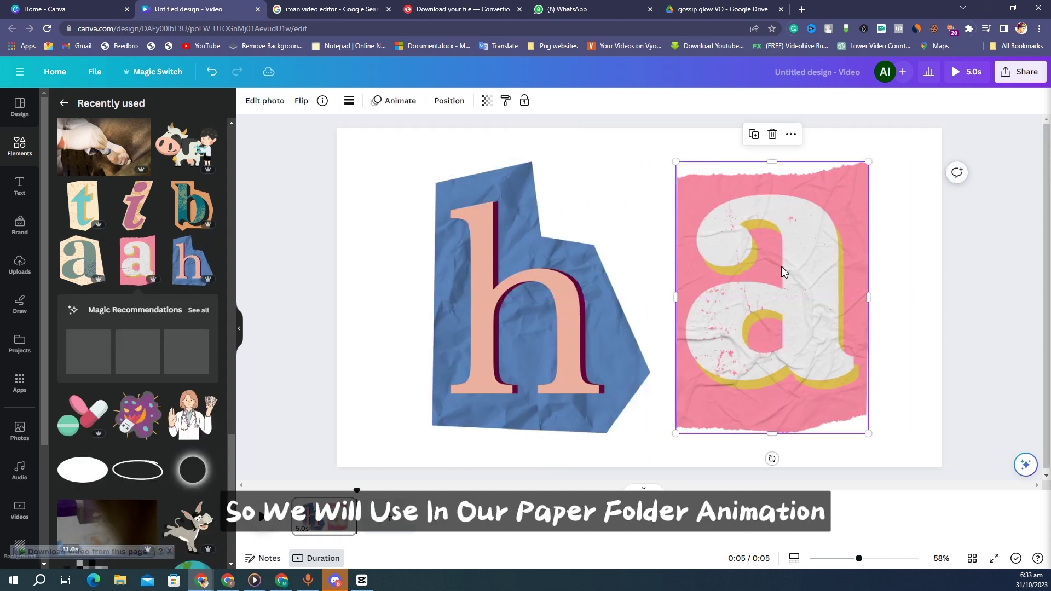
- Delete the pink a and the blue h cutouts from the page
key(Delete)
click(576, 300)
key(Delete)
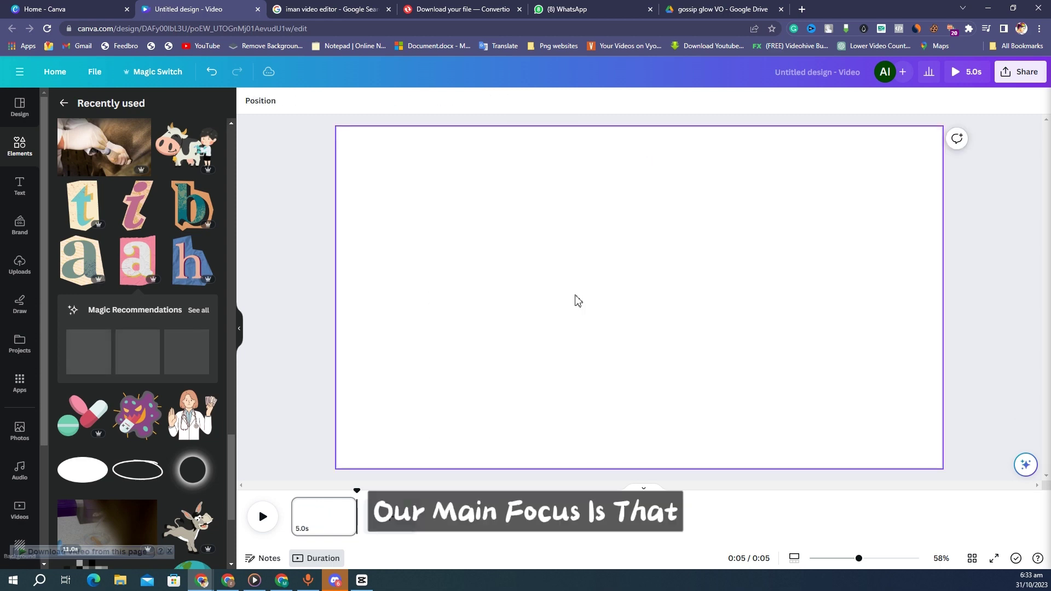
- Search the elements for "newspaper letter cutcout", limit the results to graphics and add the blue h letter to the page
click(63, 103)
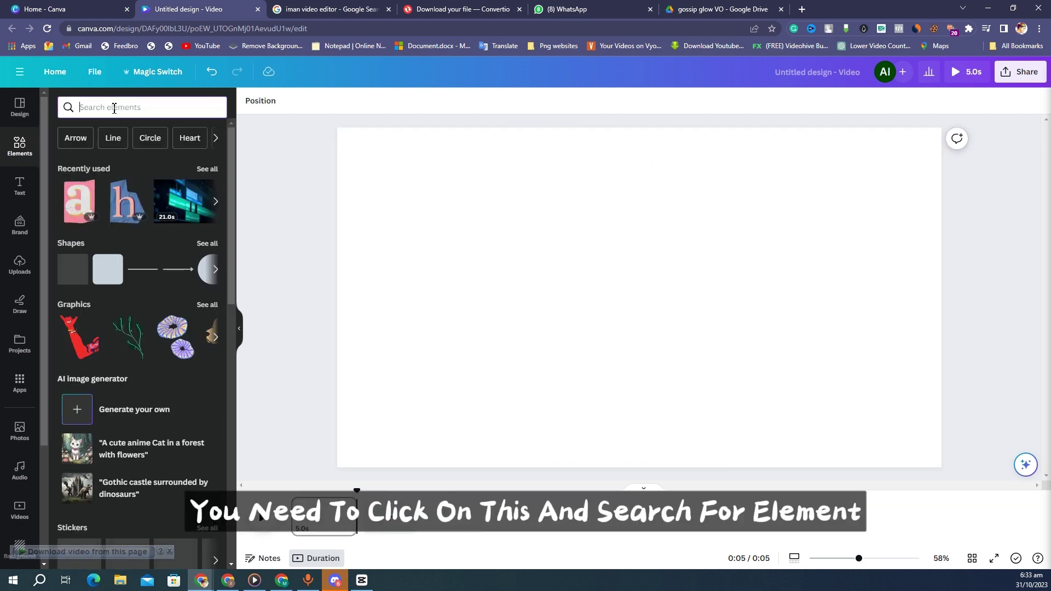
text(newsp)
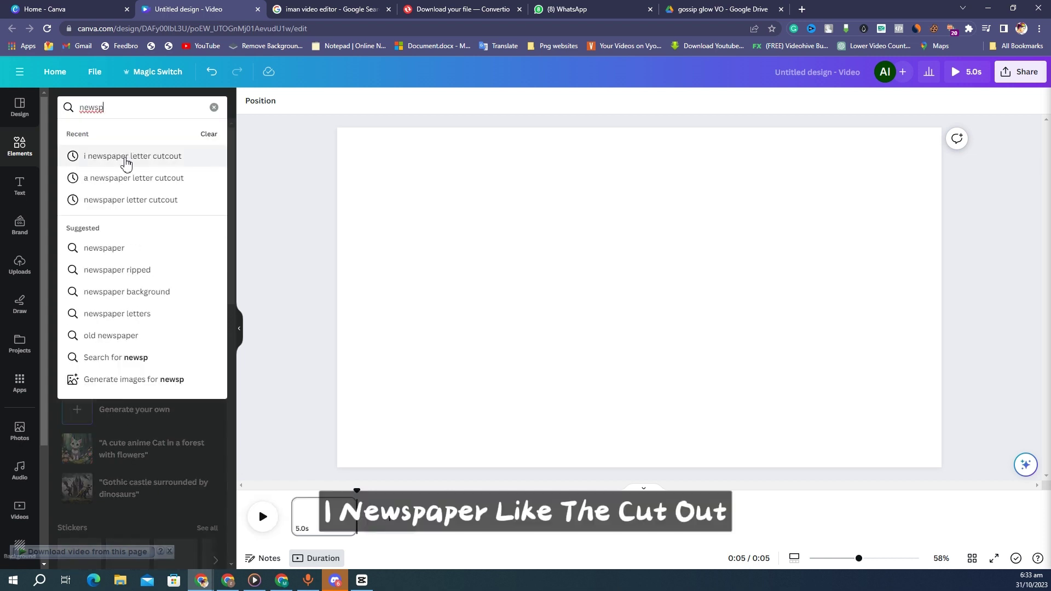
click(138, 201)
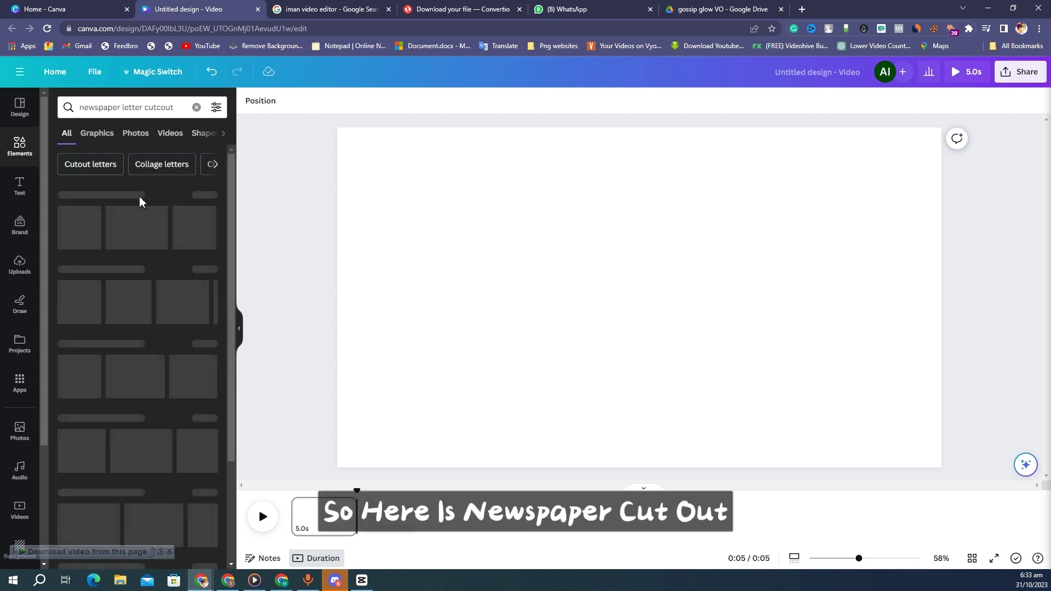
click(104, 138)
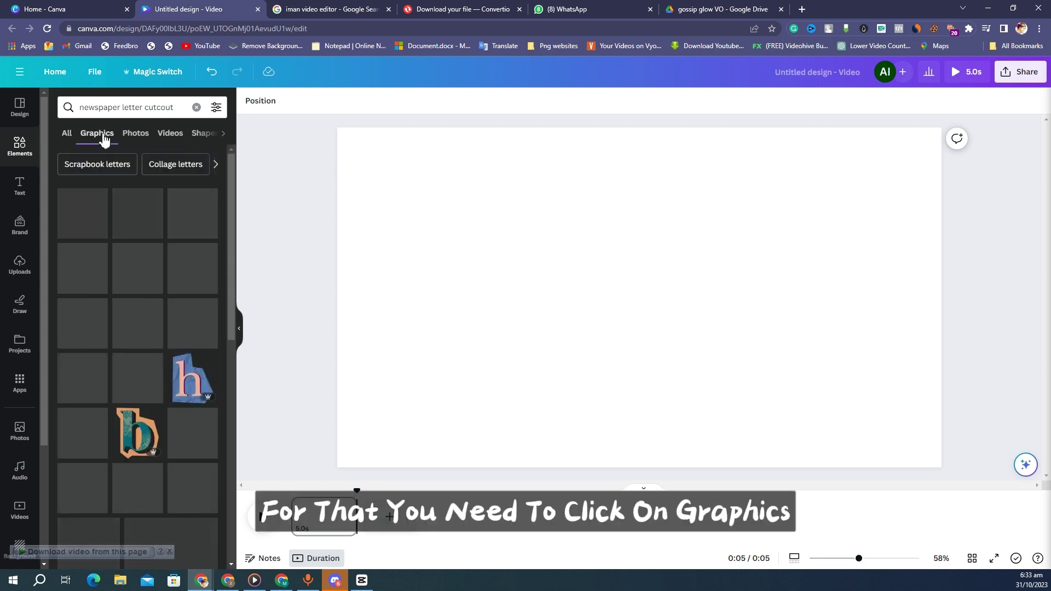
scroll(167, 350, down, 5)
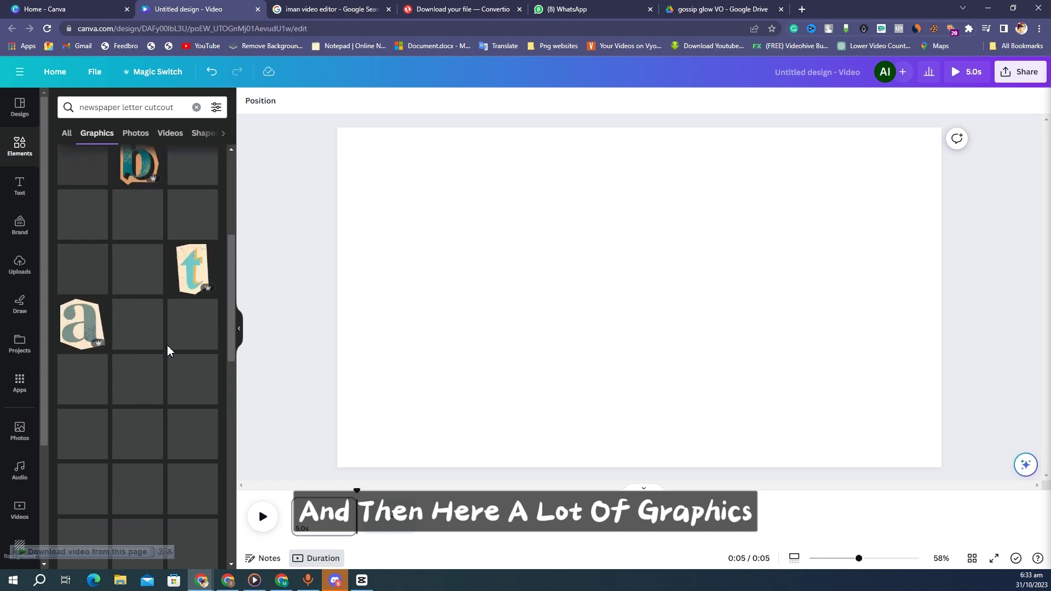
scroll(168, 350, up, 5)
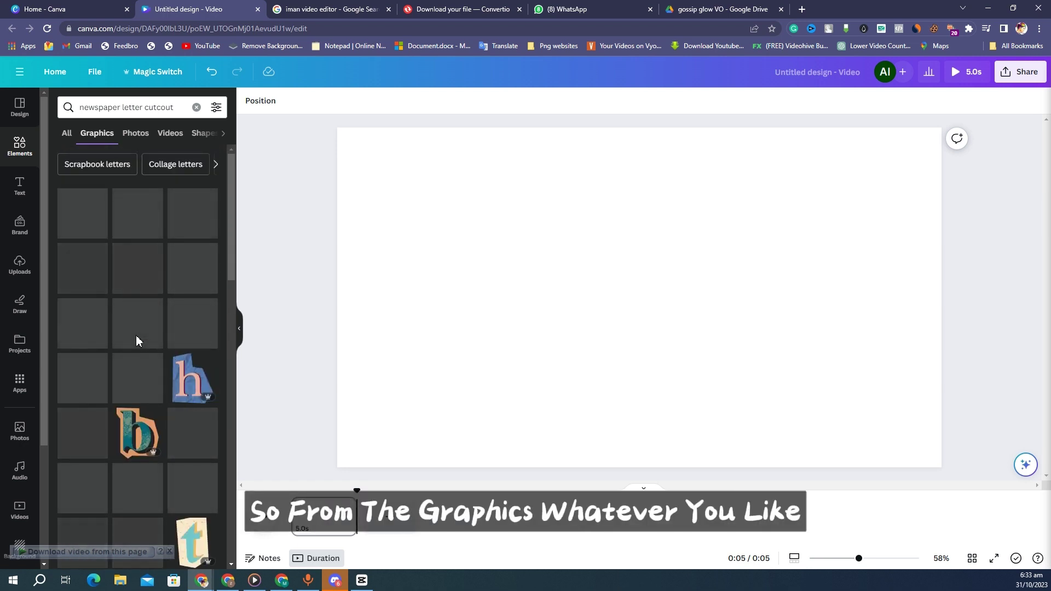
click(191, 381)
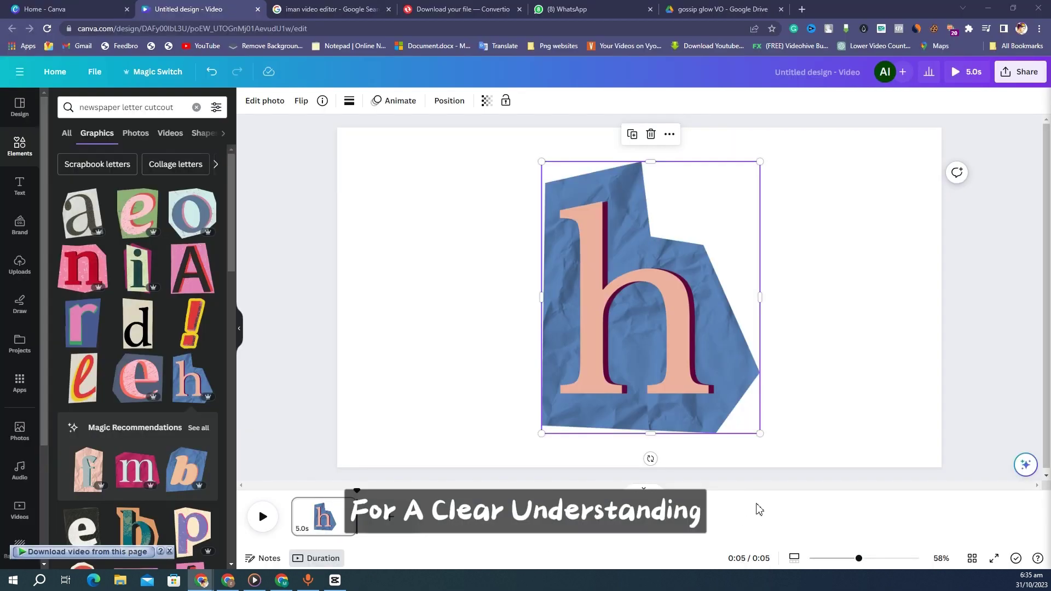
- Switch to CapCut and add h.mp4 from the imported media to the today video timeline
click(339, 581)
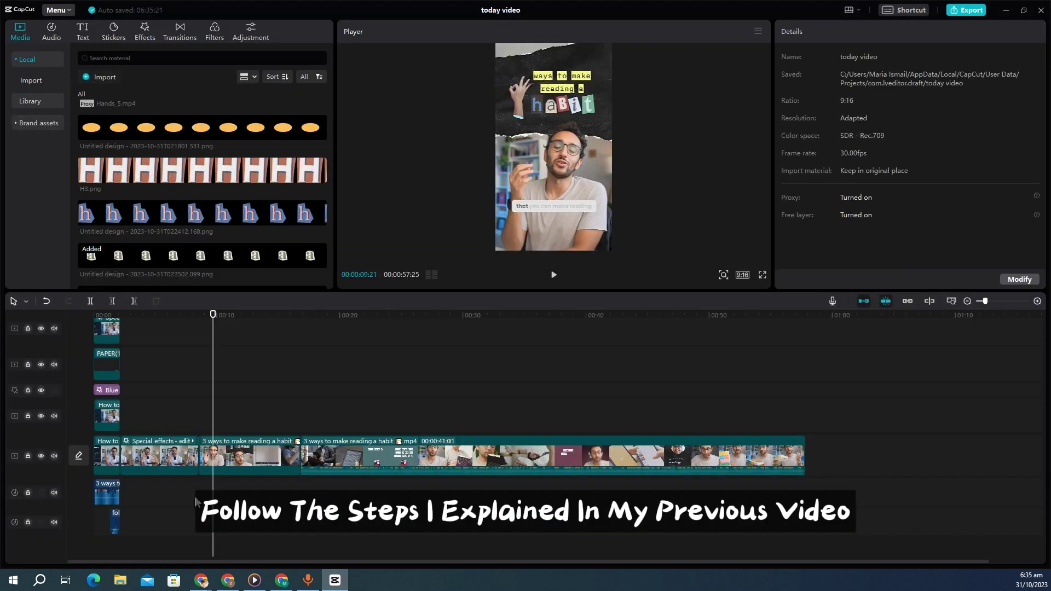
click(171, 425)
click(245, 425)
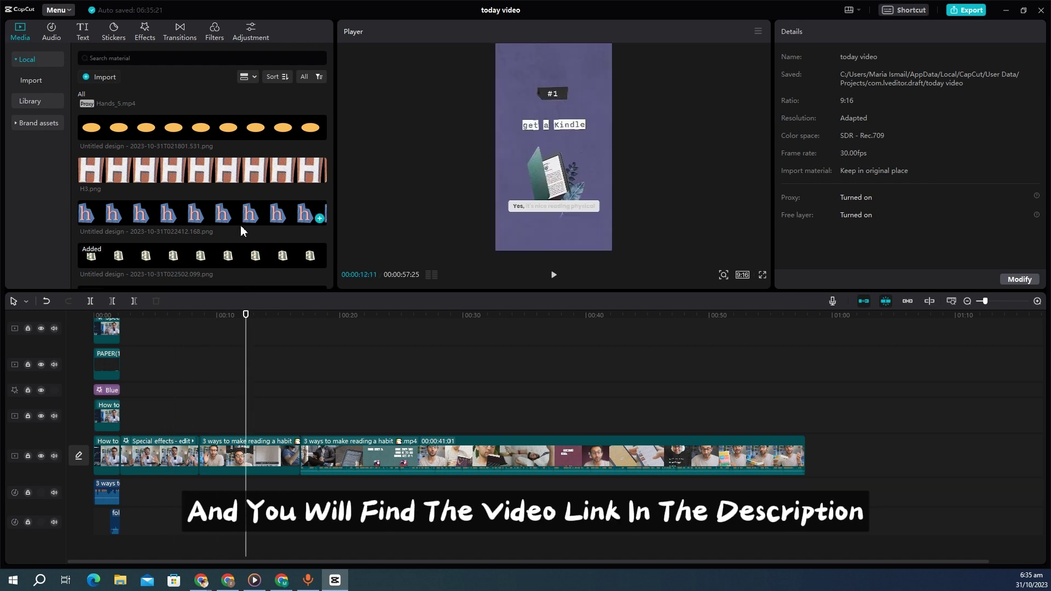
scroll(241, 230, down, 5)
scroll(241, 230, up, 1)
scroll(244, 237, down, 1)
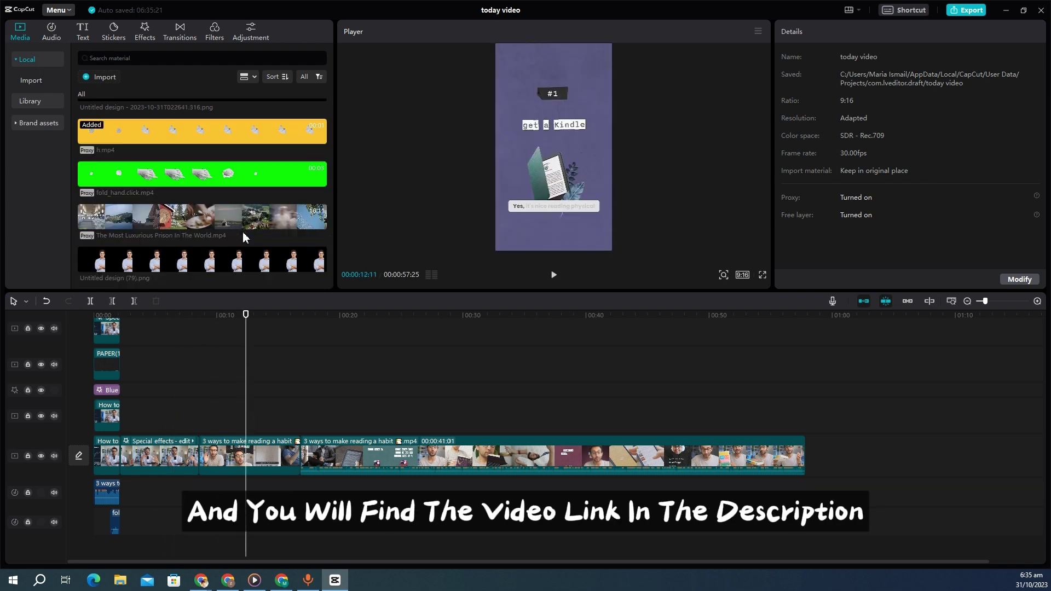
scroll(243, 236, up, 2)
click(319, 236)
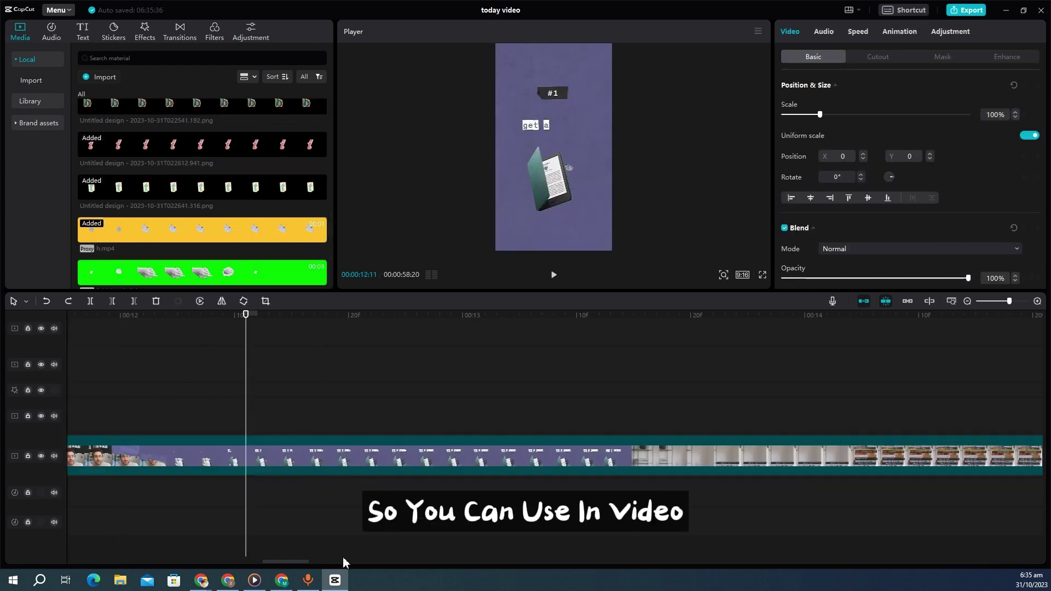
- Move h.mp4 onto a track above the main clip so it starts at 00:00:09:06, and preview it from there
drag(299, 566, 246, 566)
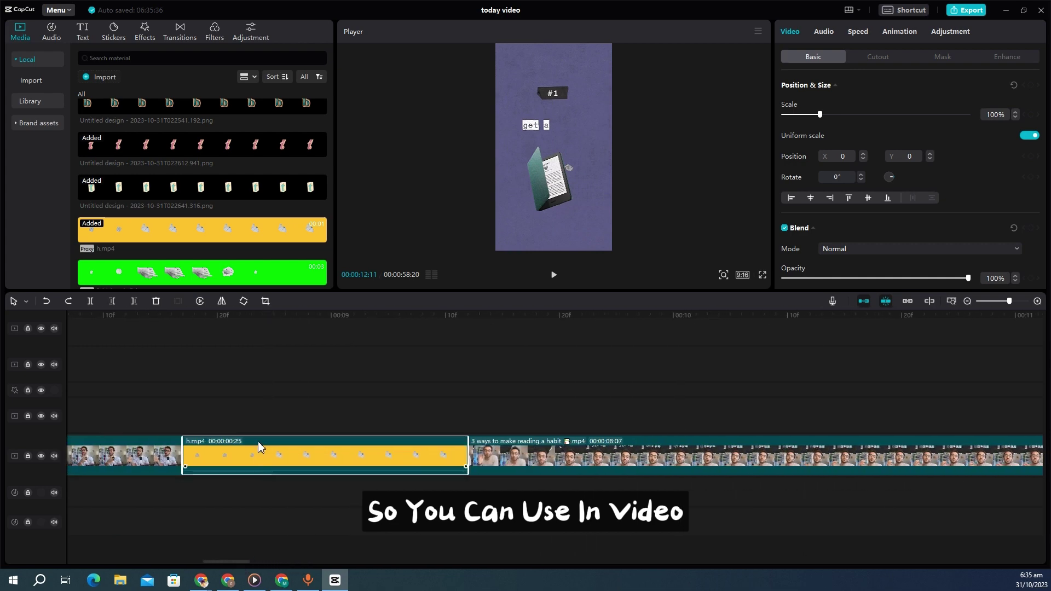
drag(261, 449, 474, 424)
click(406, 391)
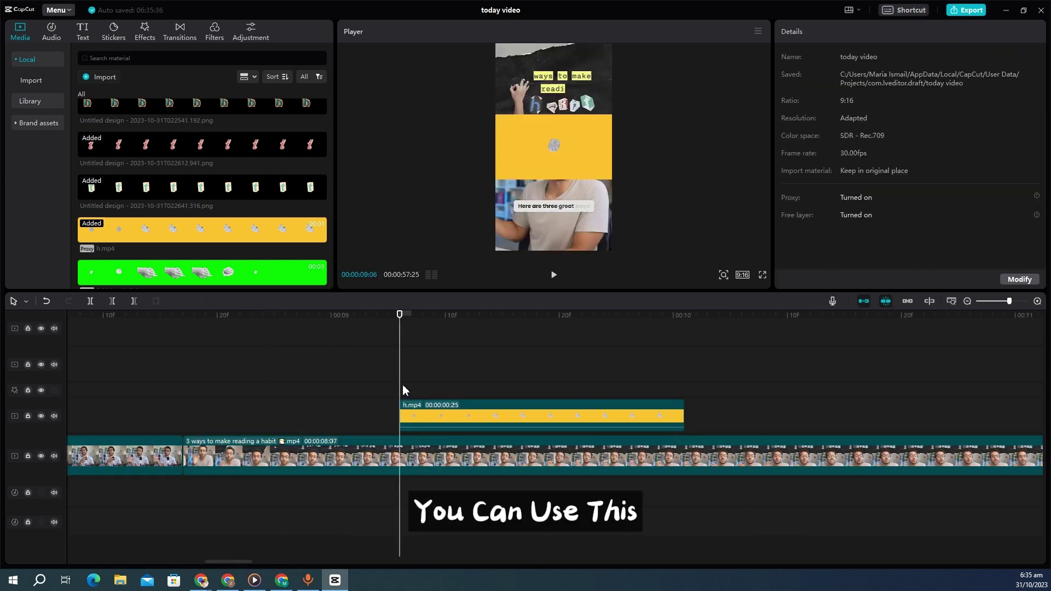
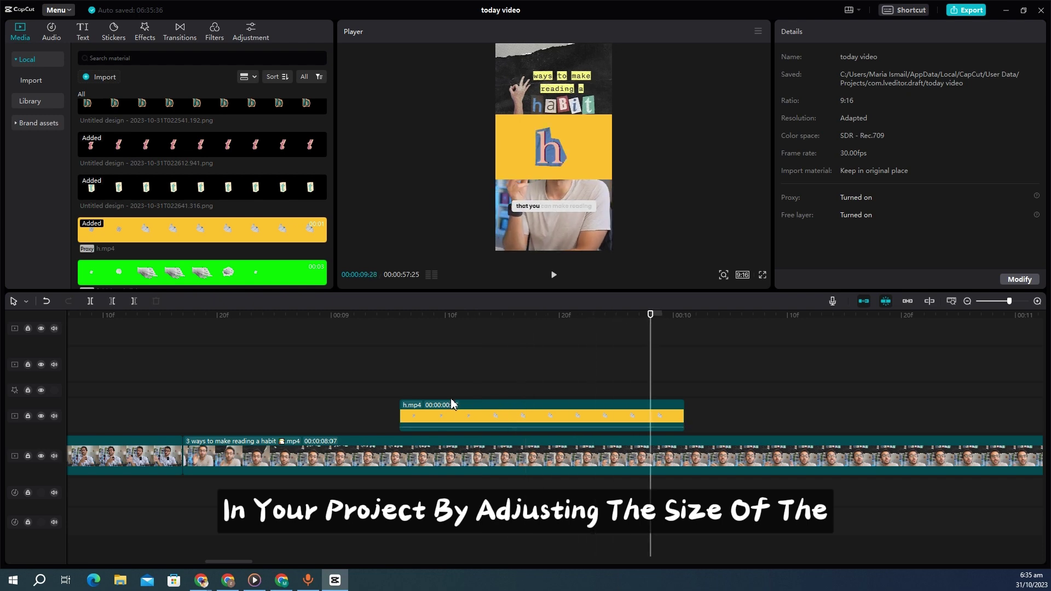
- Key out the yellow background of h.mp4 with Chroma key at Strength 4, using the frame at 00:00:09:10
click(451, 404)
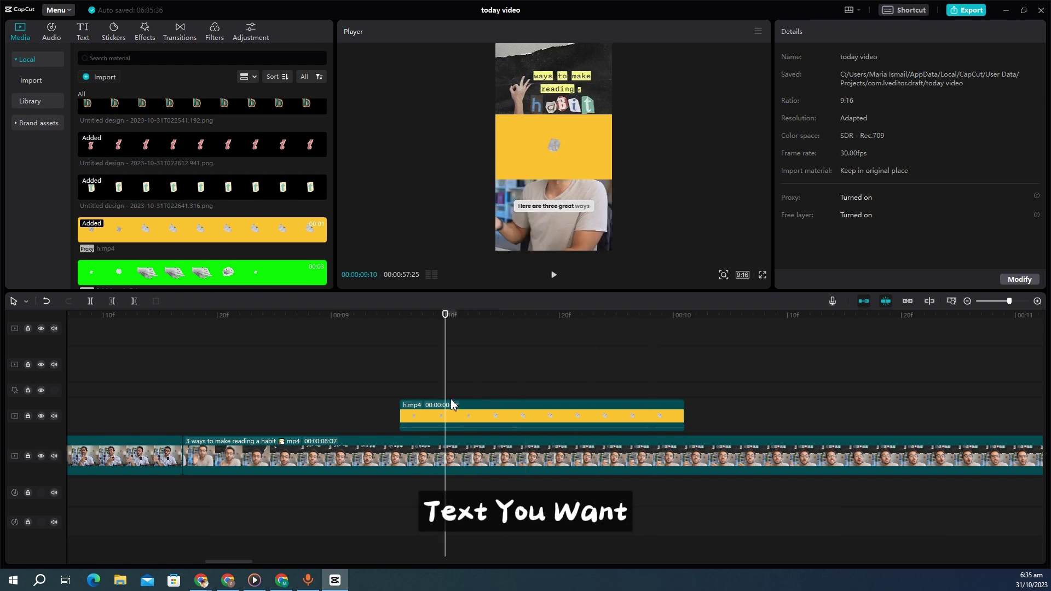
click(461, 415)
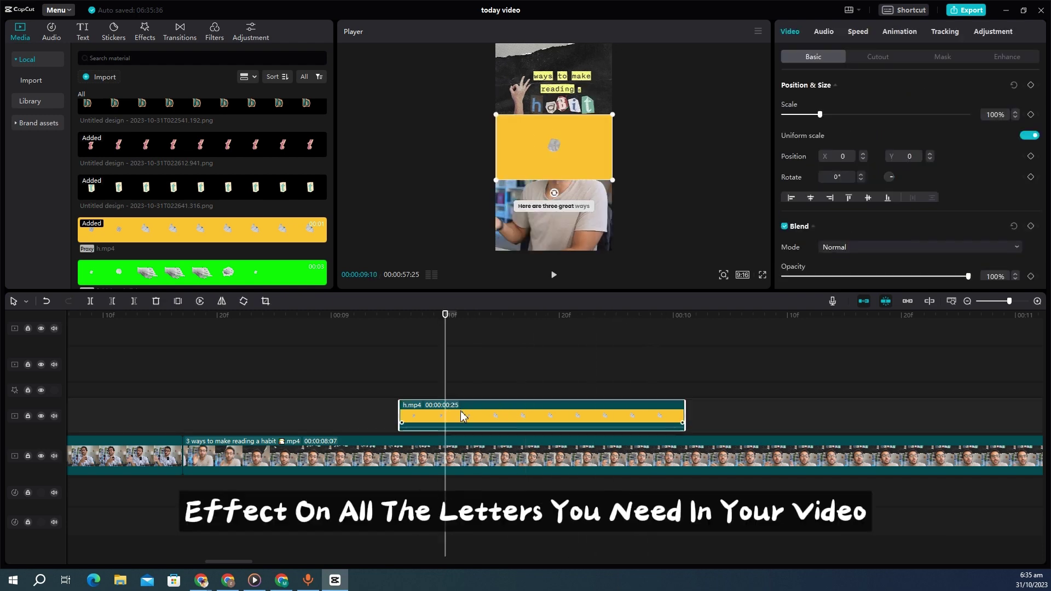
click(877, 57)
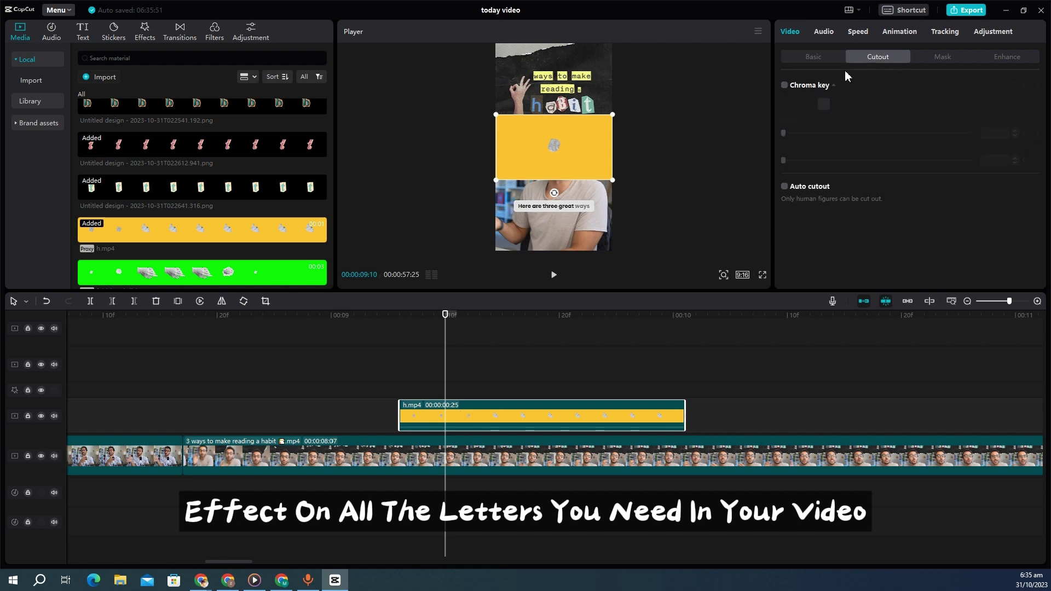
click(785, 86)
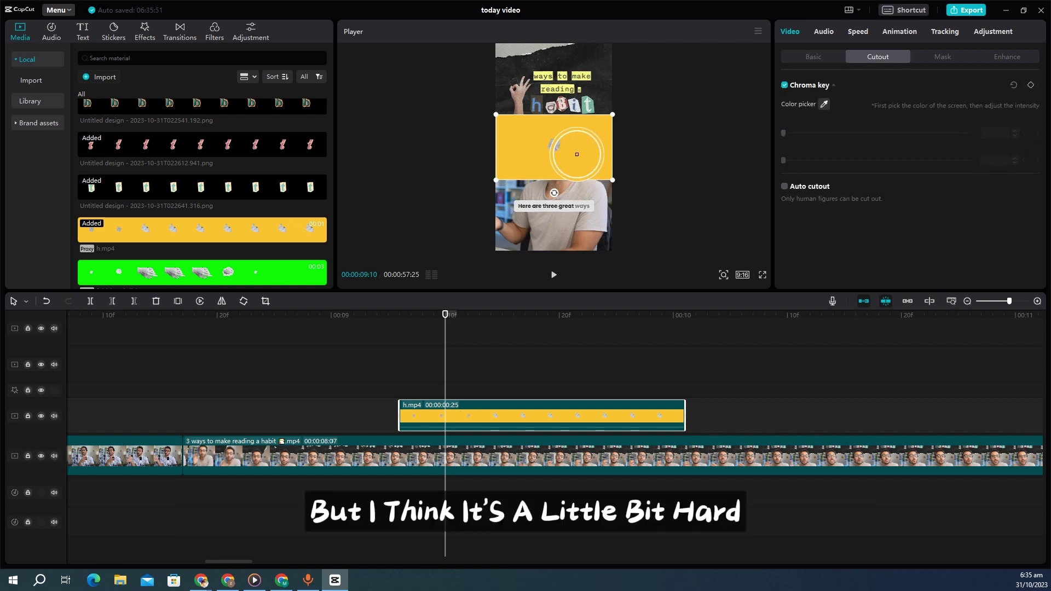
mouse_move(790, 135)
mouse_down()
mouse_move(880, 134)
mouse_move(786, 134)
mouse_up()
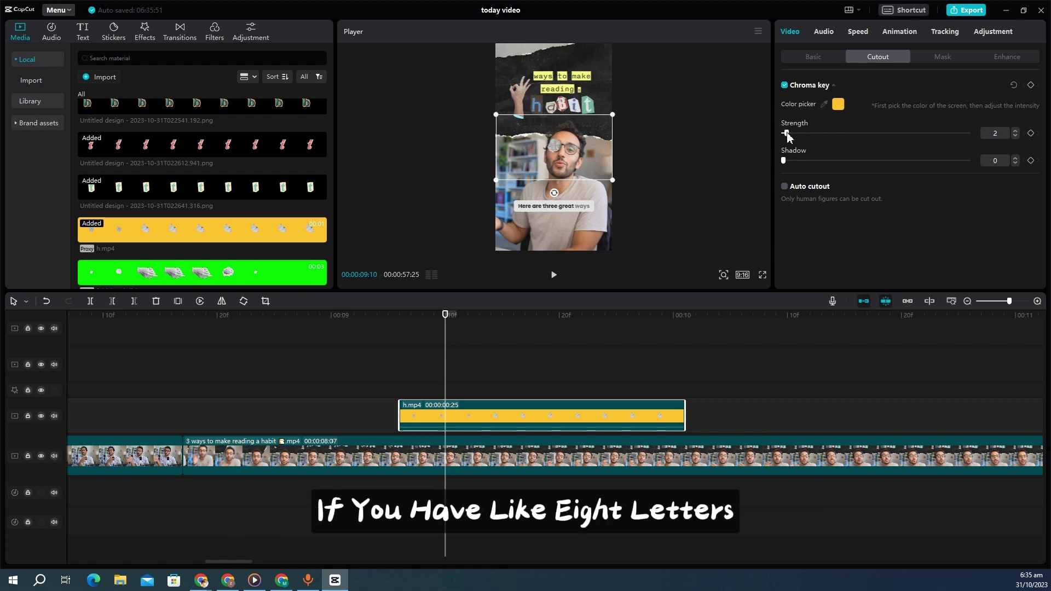
click(1015, 133)
click(1015, 133)
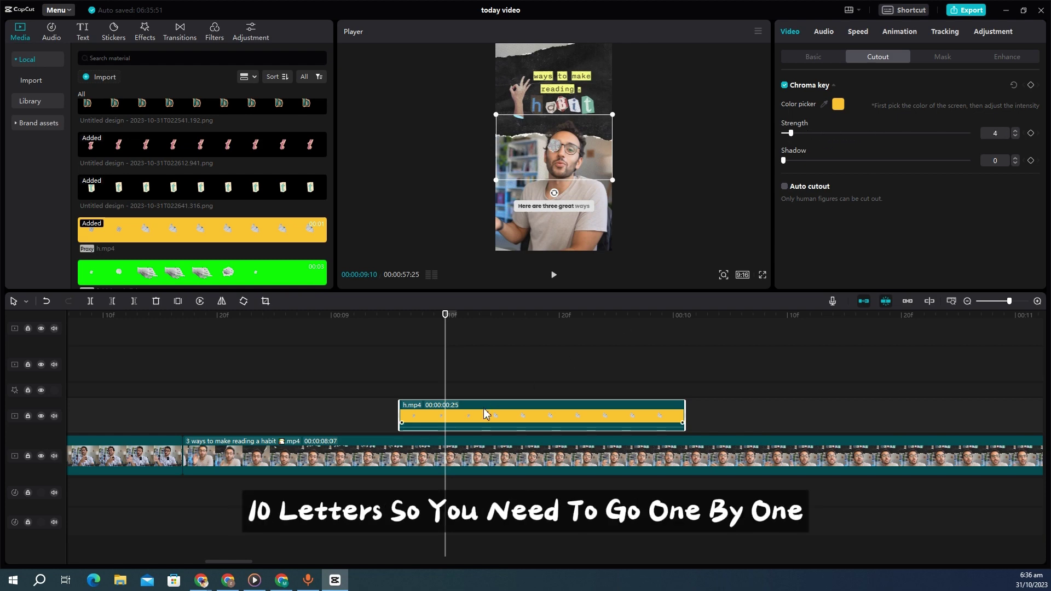
- Play back the keyed h.mp4 overlay from its start to check the letter's unfold animation over the talking-head video
key(space)
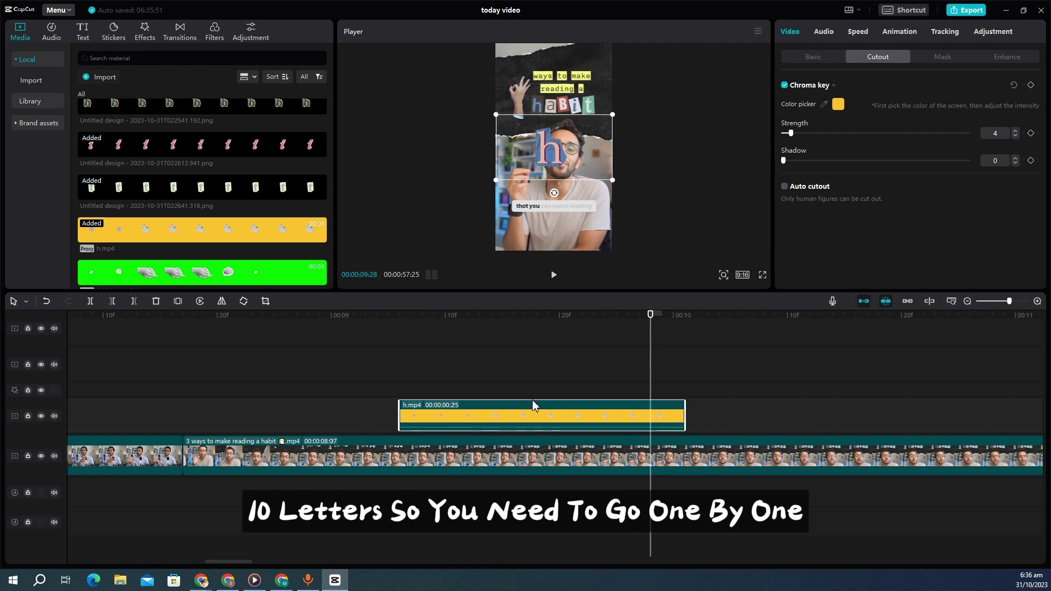
click(402, 390)
key(space)
key(space)
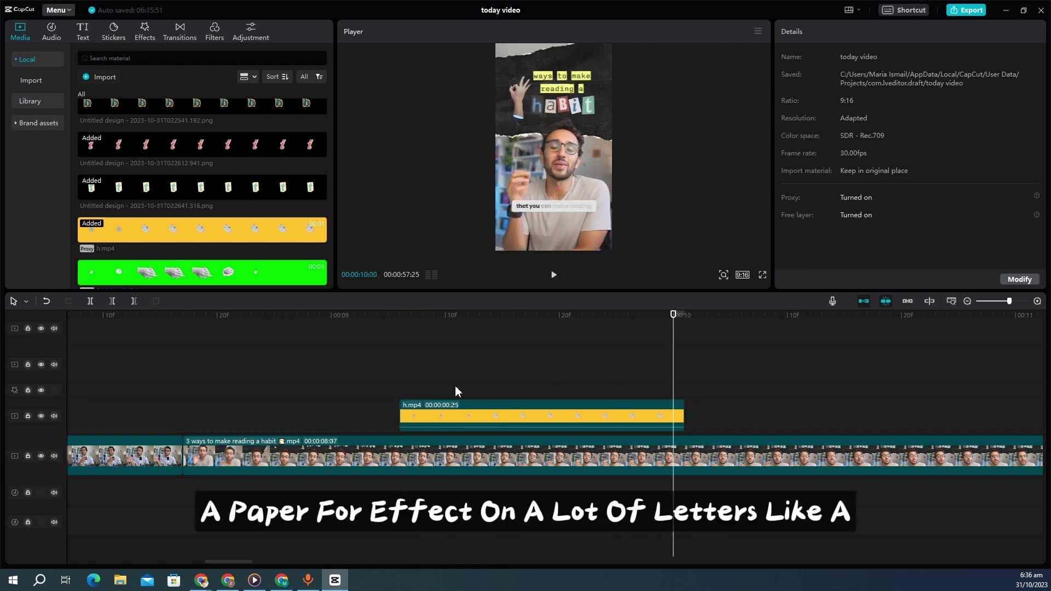
click(413, 390)
click(427, 419)
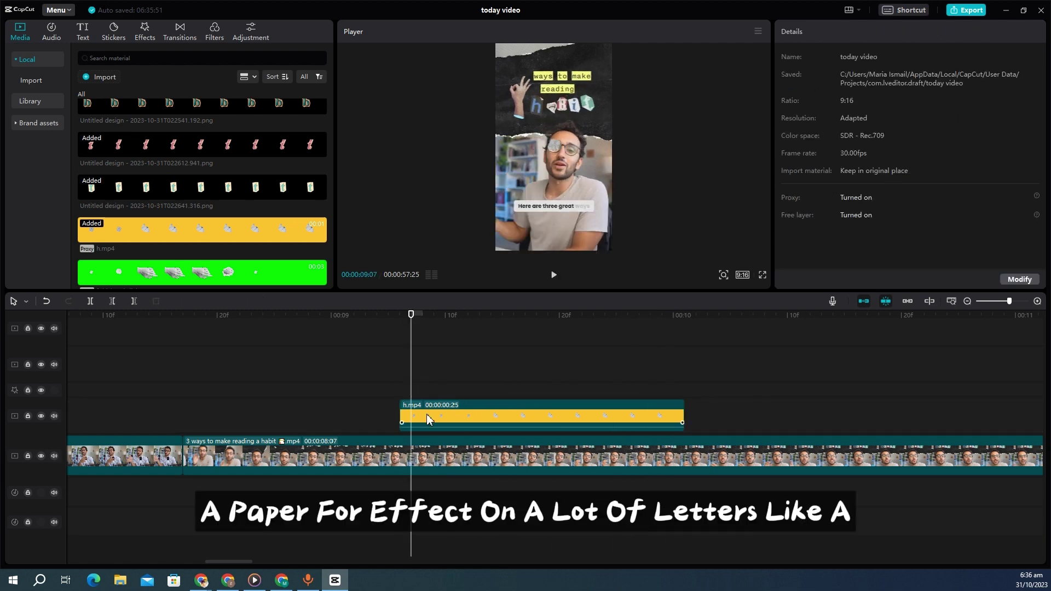
- Add a freeze frame to h.mp4 at 00:00:09:27, where the letter is fully unfolded
click(446, 390)
drag(450, 391, 639, 393)
click(641, 416)
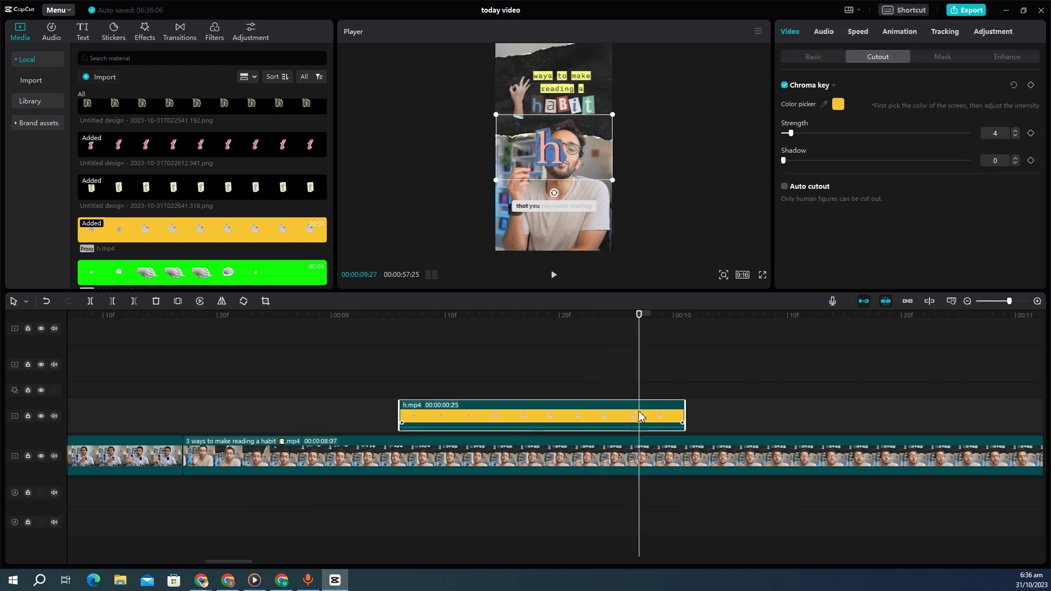
click(178, 301)
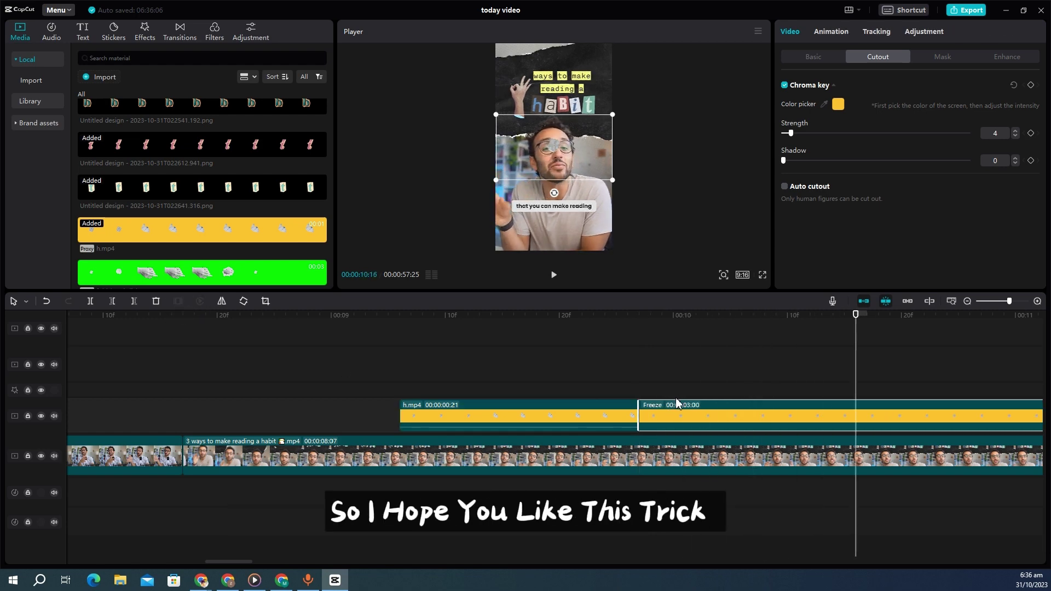
click(641, 395)
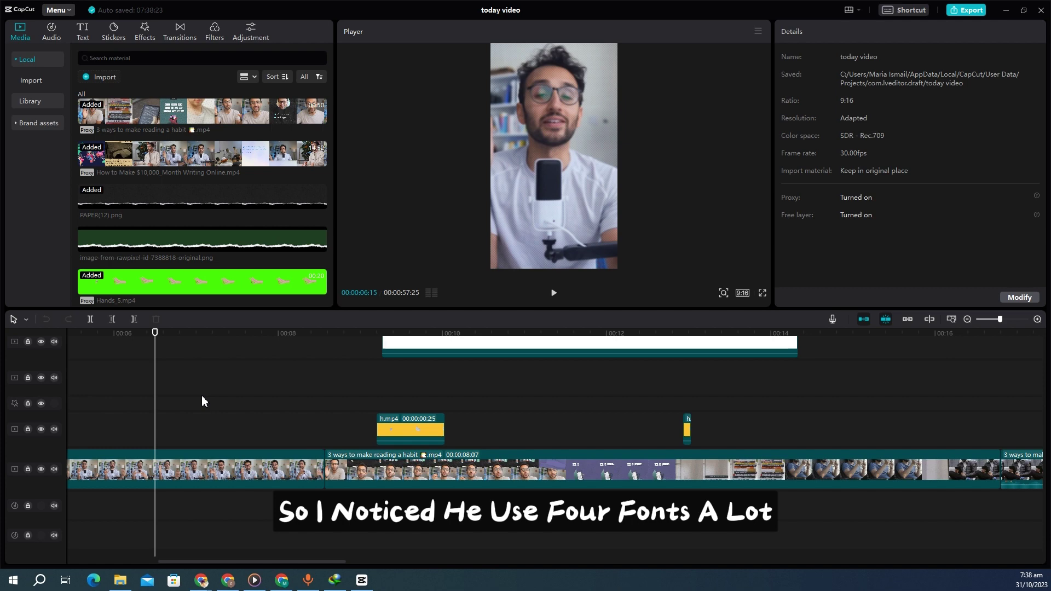
- Go to the font sample text layers around 00:00:10 and check the fonts of the Camingo Font Family and Cutout Font texts
scroll(567, 389, up, 2)
drag(407, 361, 511, 366)
scroll(520, 370, up, 6)
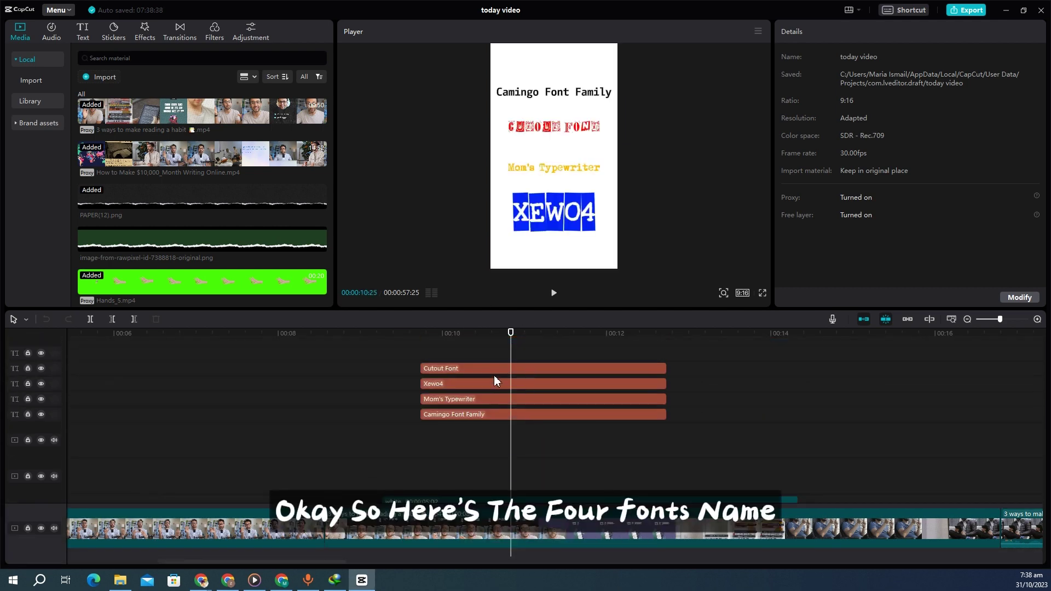
click(480, 415)
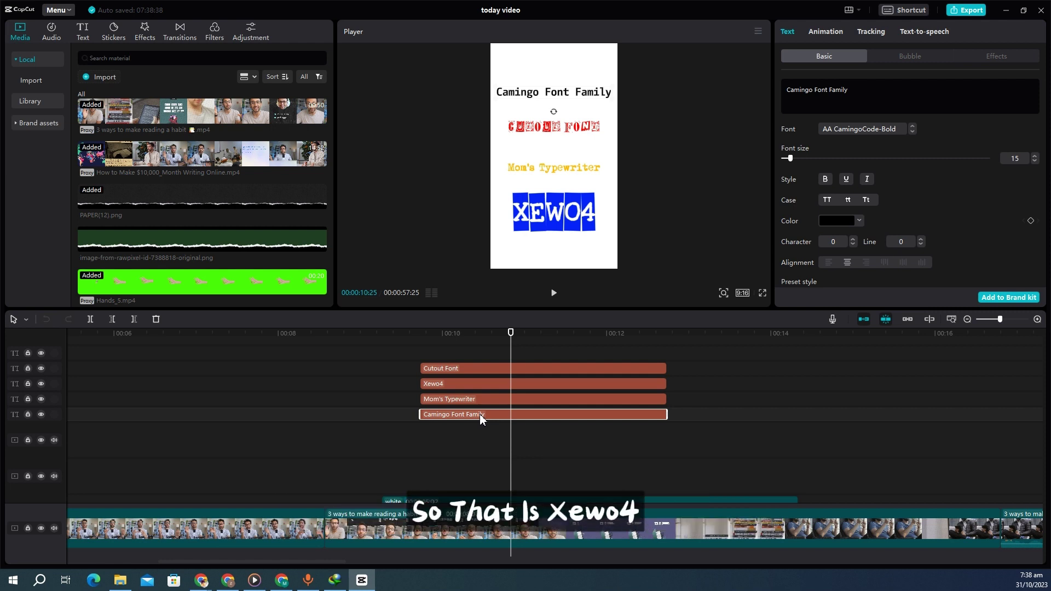
click(453, 368)
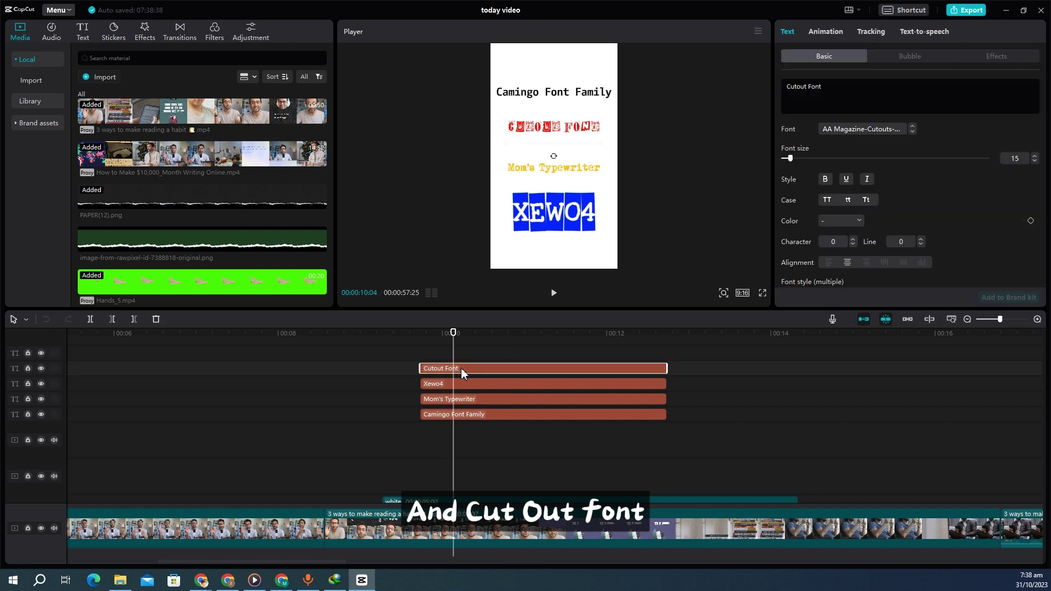
- Nudge the font sample texts vertically on the white canvas to adjust their spacing, and select the Xewo4 text
drag(594, 129, 594, 130)
click(590, 98)
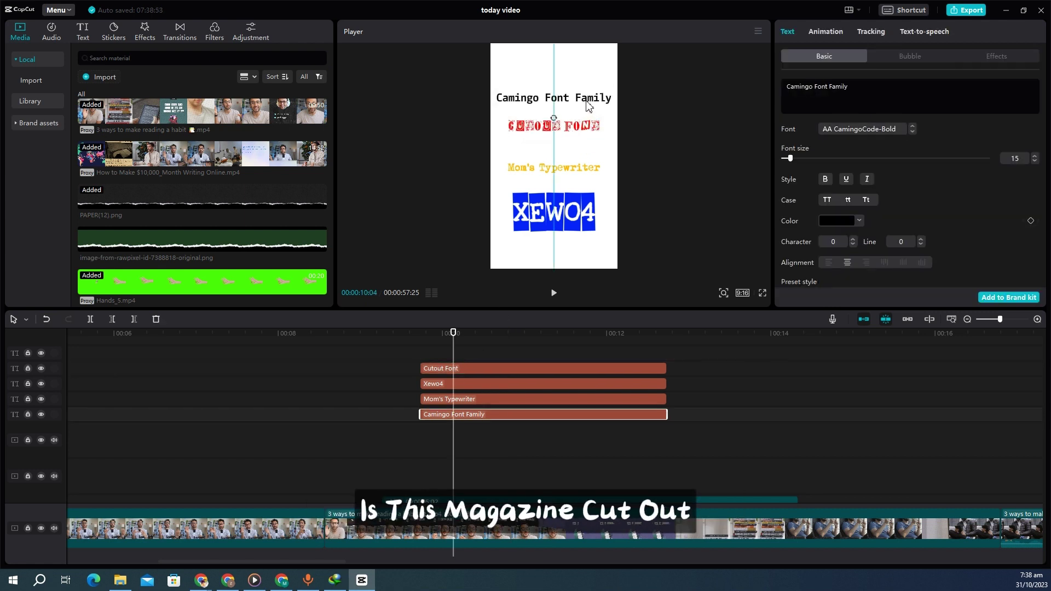
click(569, 219)
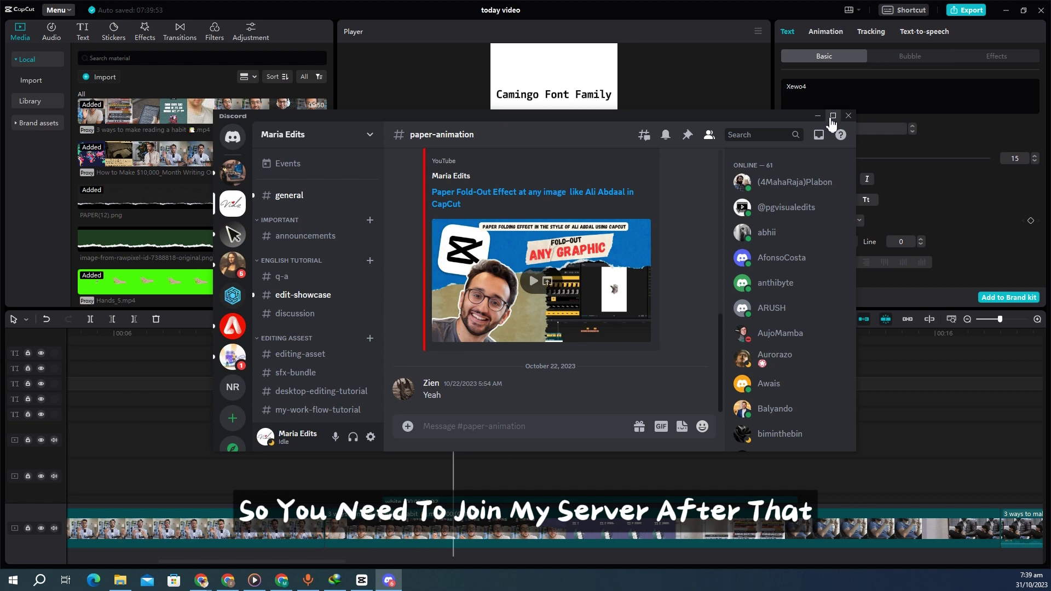
- Switch to Discord, open the editing-asset channel and follow the Google Drive link posted under Fonts
click(832, 116)
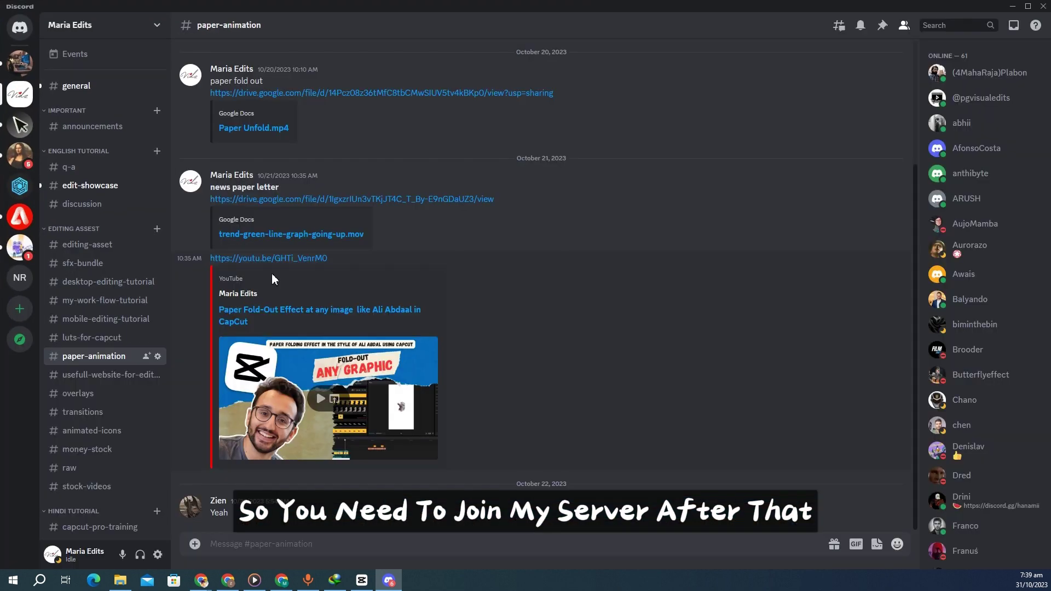
click(97, 251)
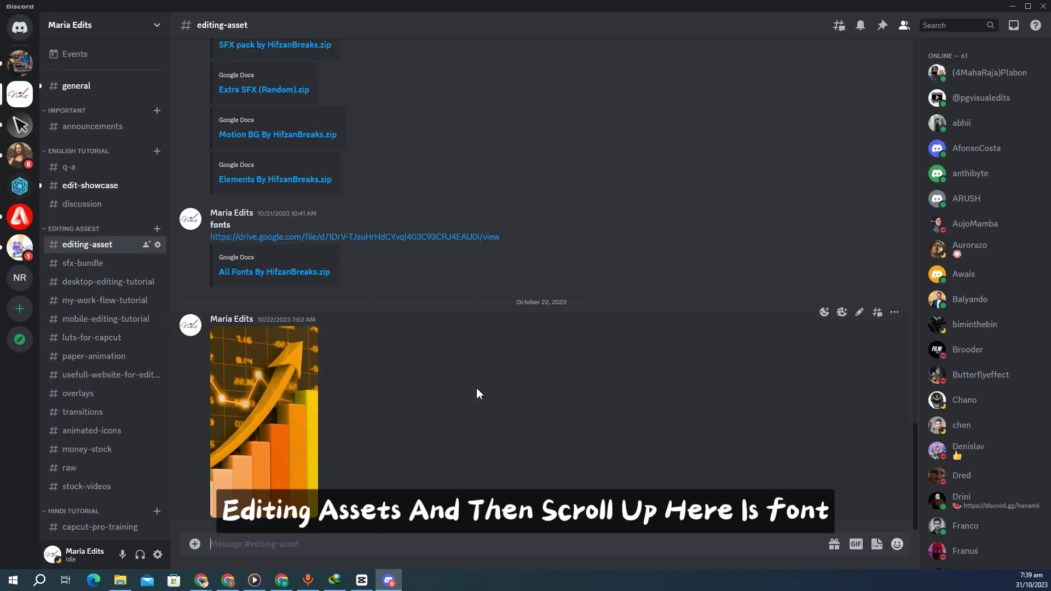
scroll(476, 388, up, 5)
scroll(476, 387, up, 15)
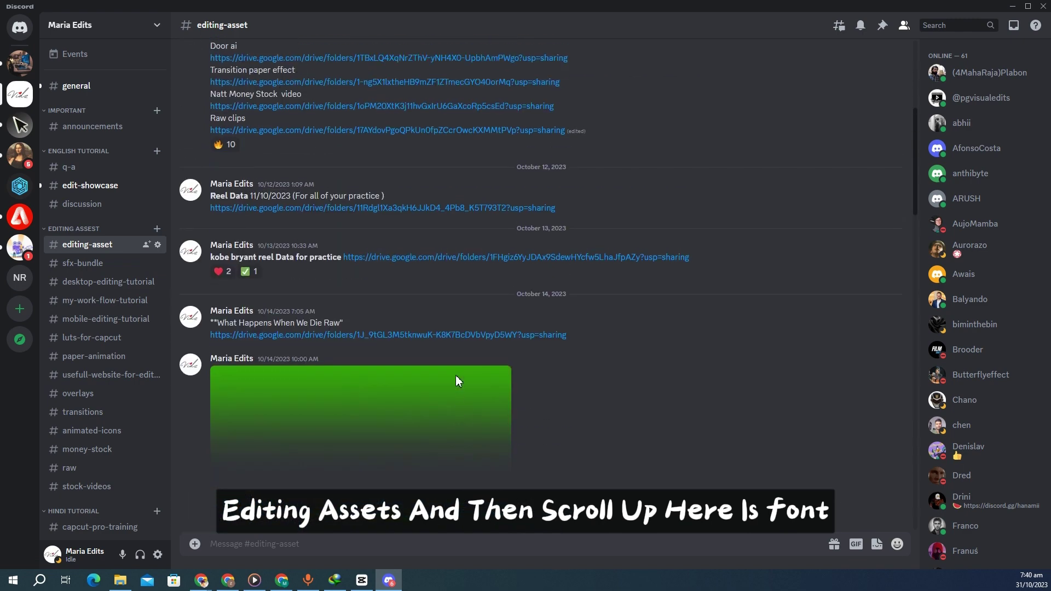
scroll(582, 342, up, 2)
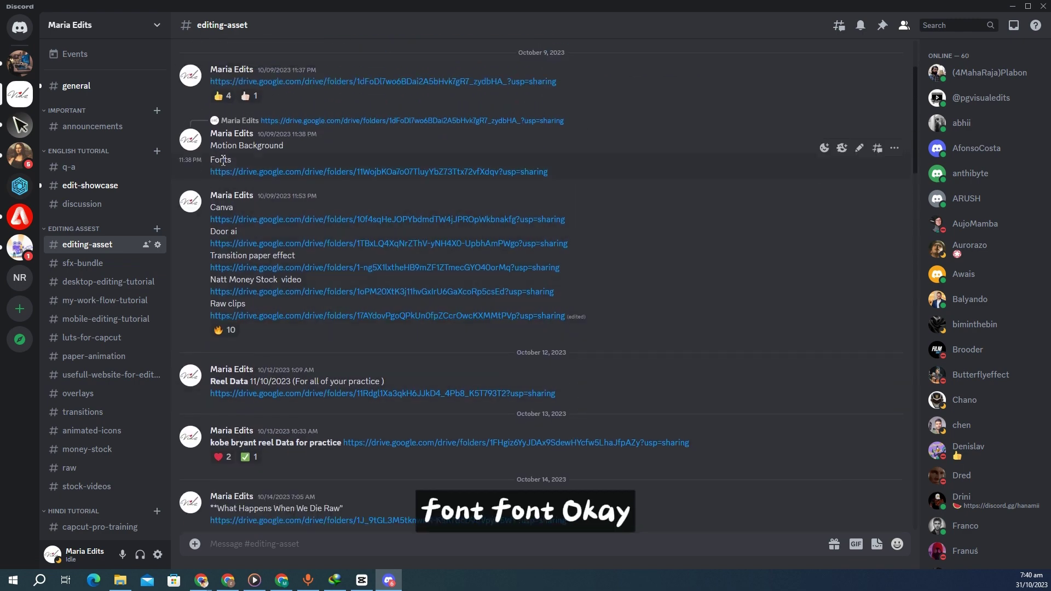
click(264, 173)
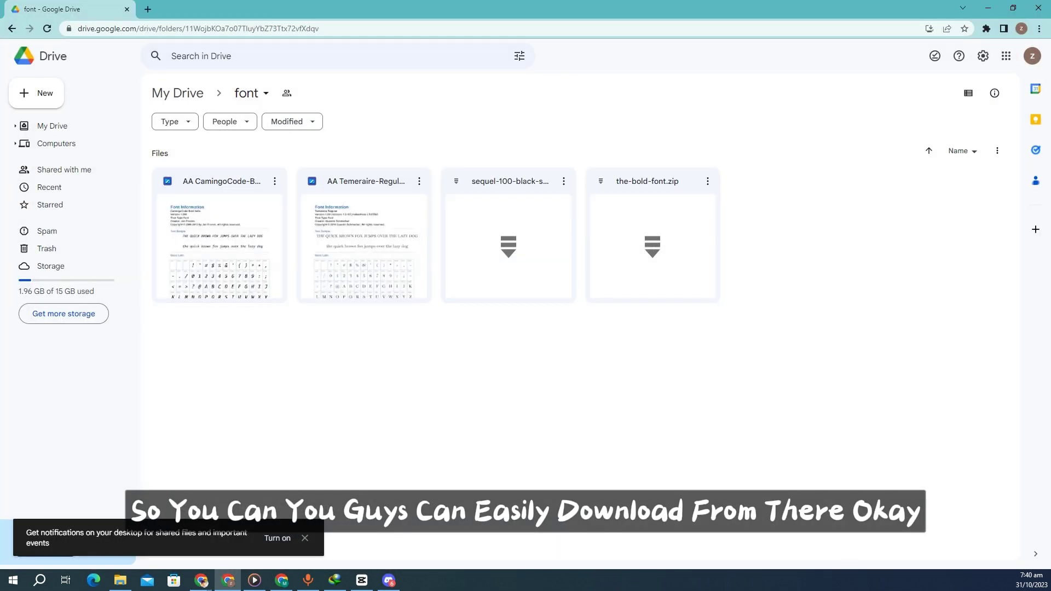
- Upload AA CamingoCode-BoldItalic.ttf, AA CamingoCode-Italic.ttf and AA CamingoCode-Bold.ttf to the Drive font folder, replacing existing items
key(super+e)
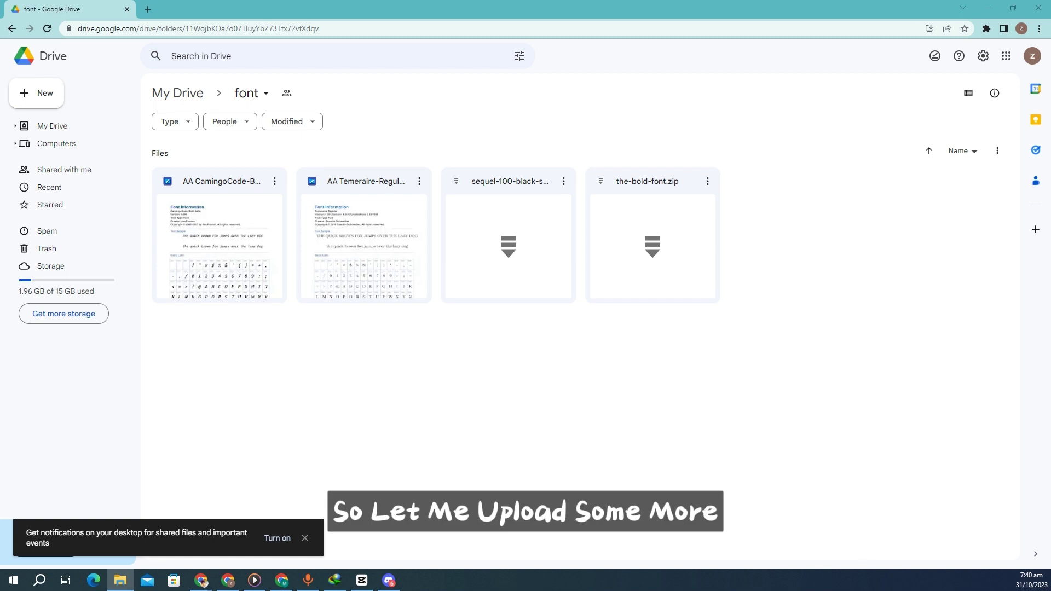
drag(1050, 383, 392, 380)
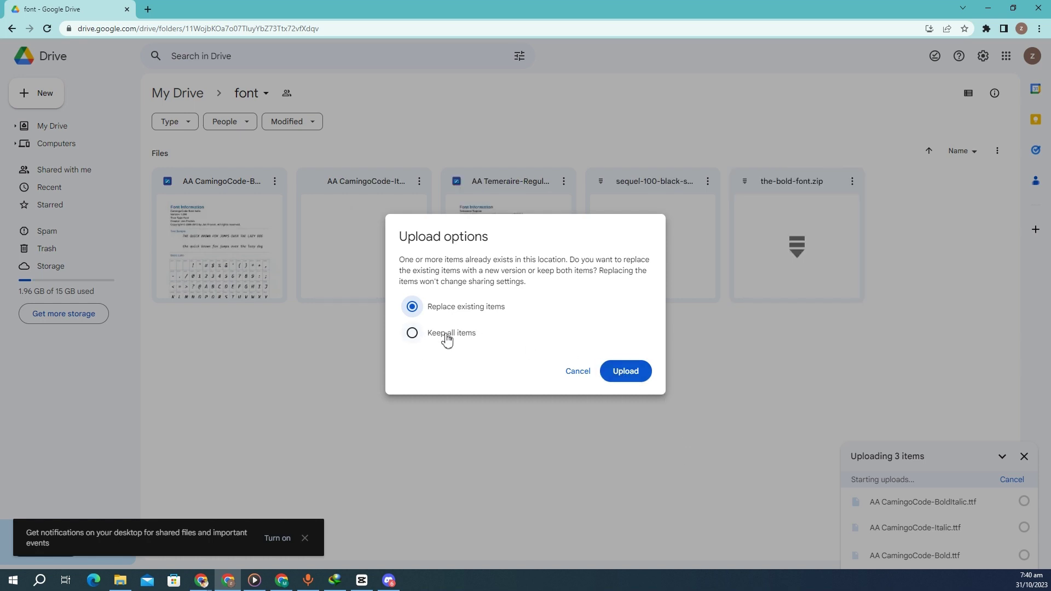
click(619, 379)
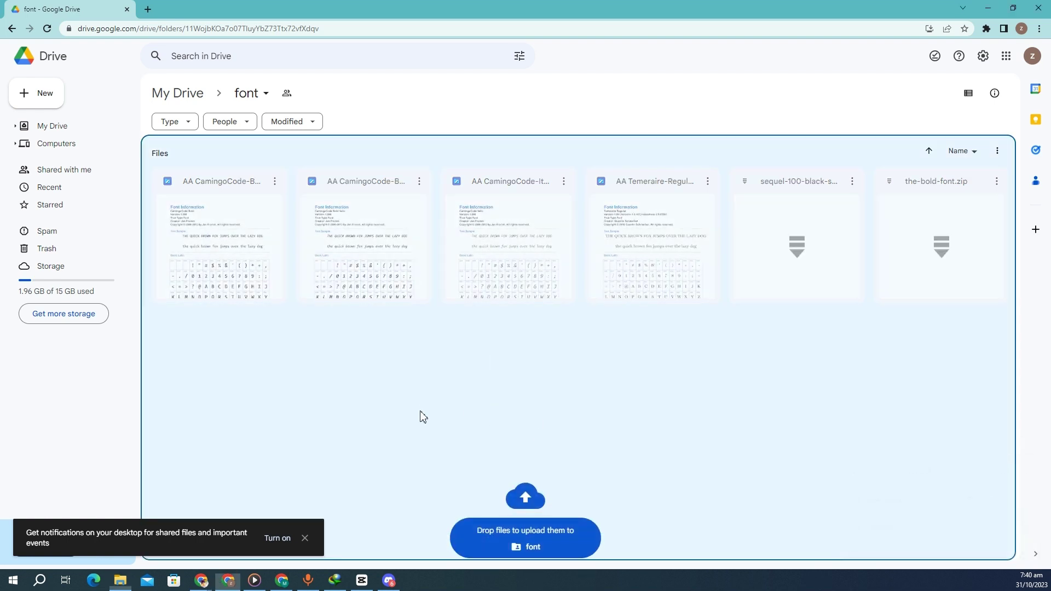
- Upload AA Moms_typewriter.ttf and AA Magazine-Cutouts-Font.ttf to the Drive font folder and return to Discord
drag(421, 418, 422, 418)
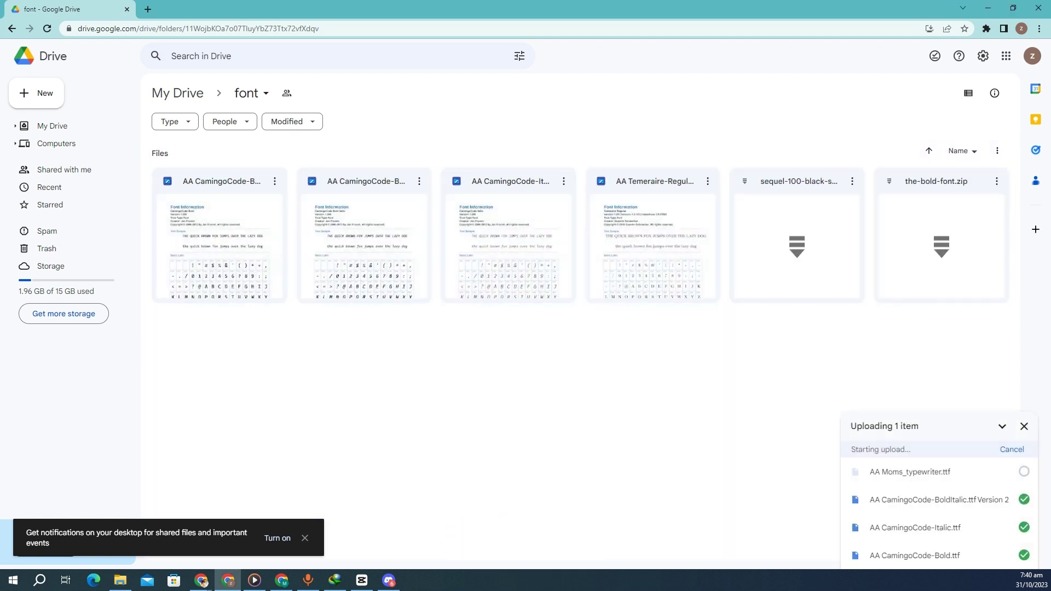
drag(560, 312, 560, 312)
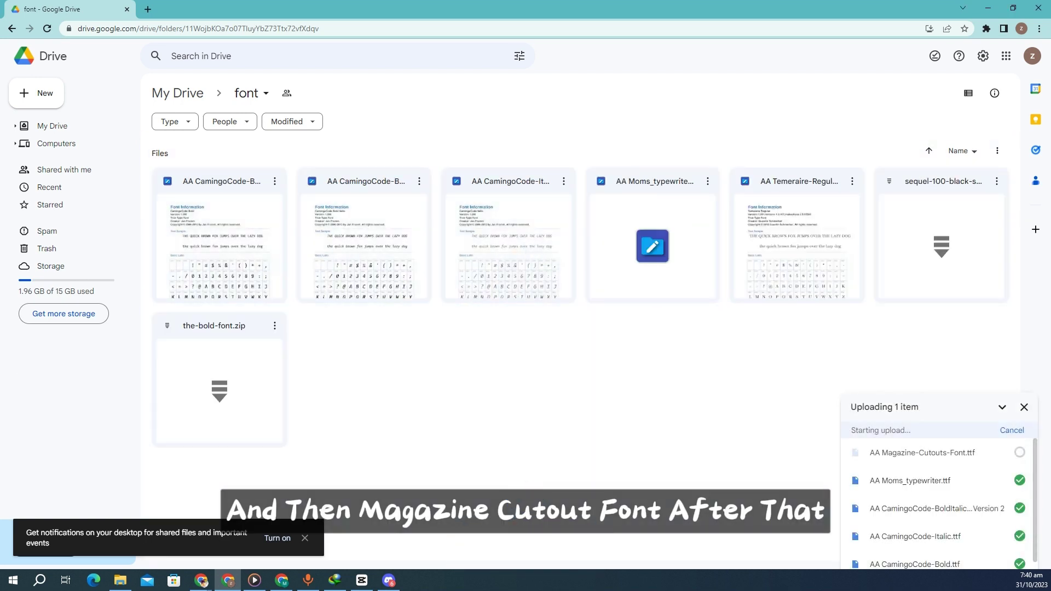
drag(401, 416, 401, 415)
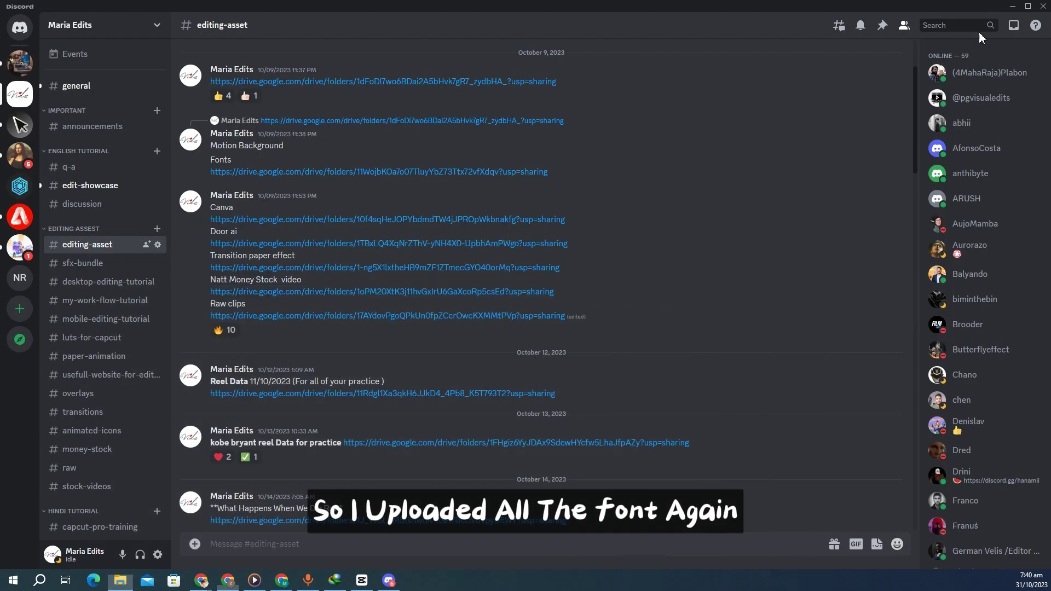
click(988, 9)
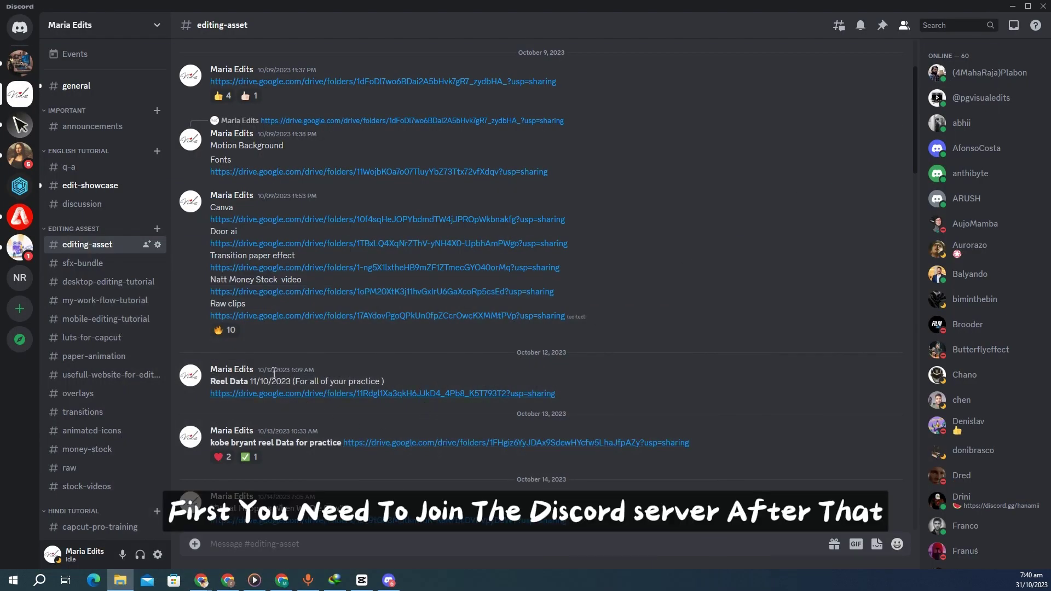
- Browse the server's website, paper-animation, LUT, sfx-bundle, animated-icons and money-stock channels, revisit editing-asset, and return to CapCut
scroll(125, 263, down, 3)
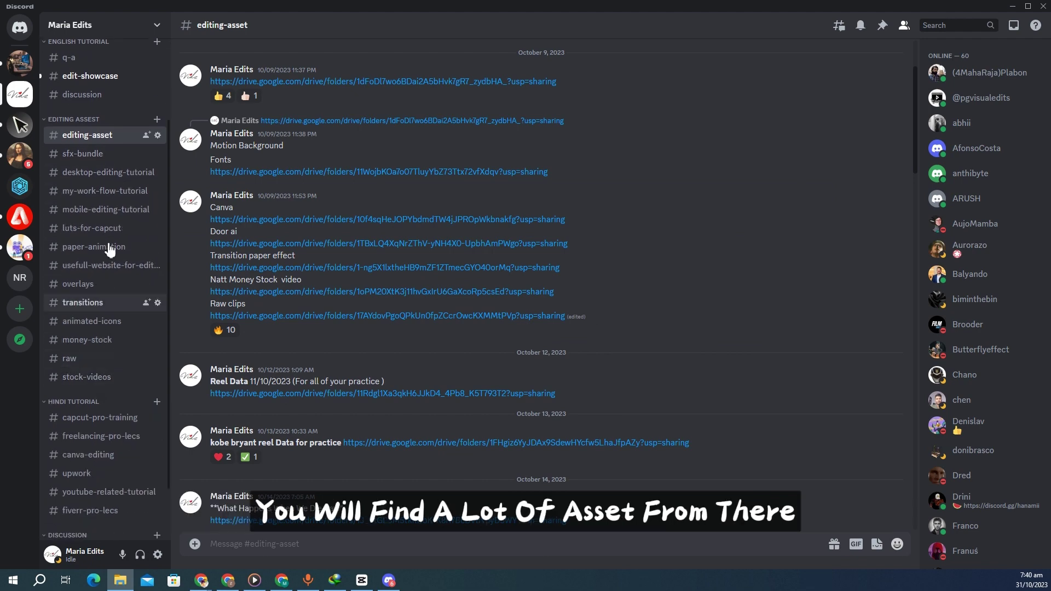
scroll(98, 339, up, 2)
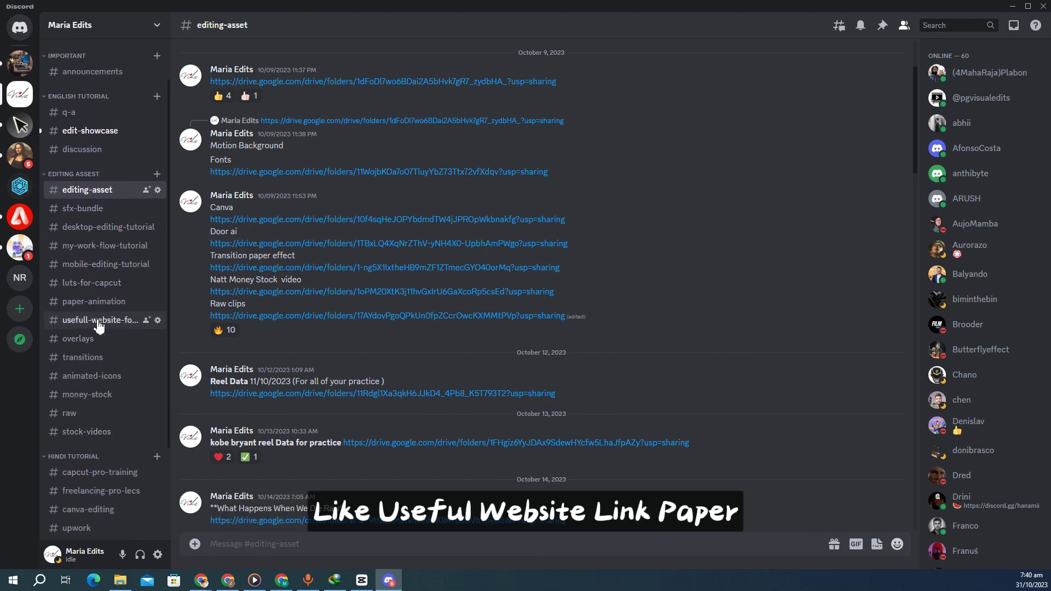
click(98, 320)
click(99, 307)
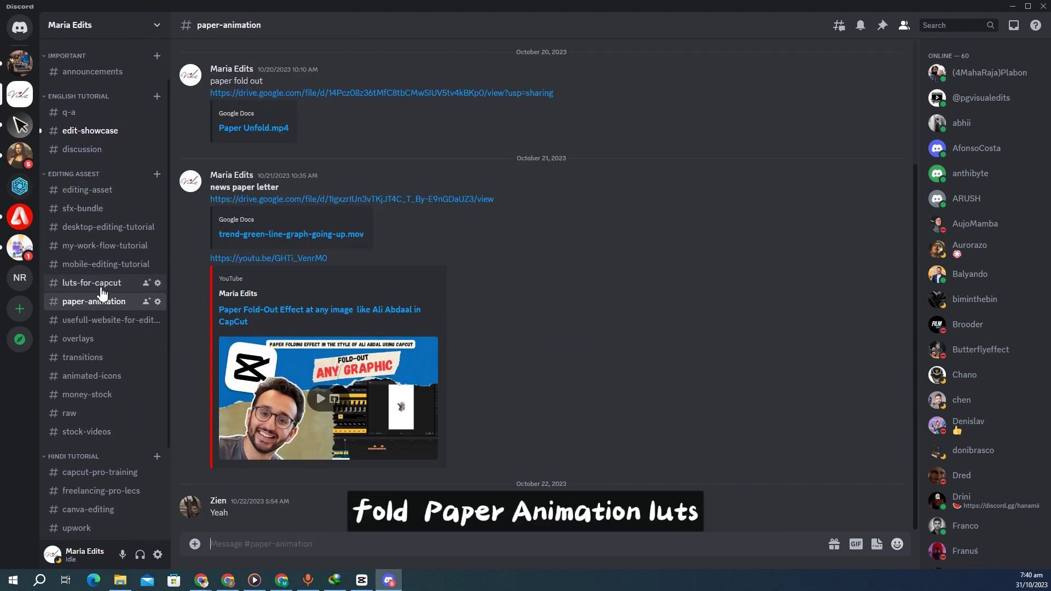
click(104, 289)
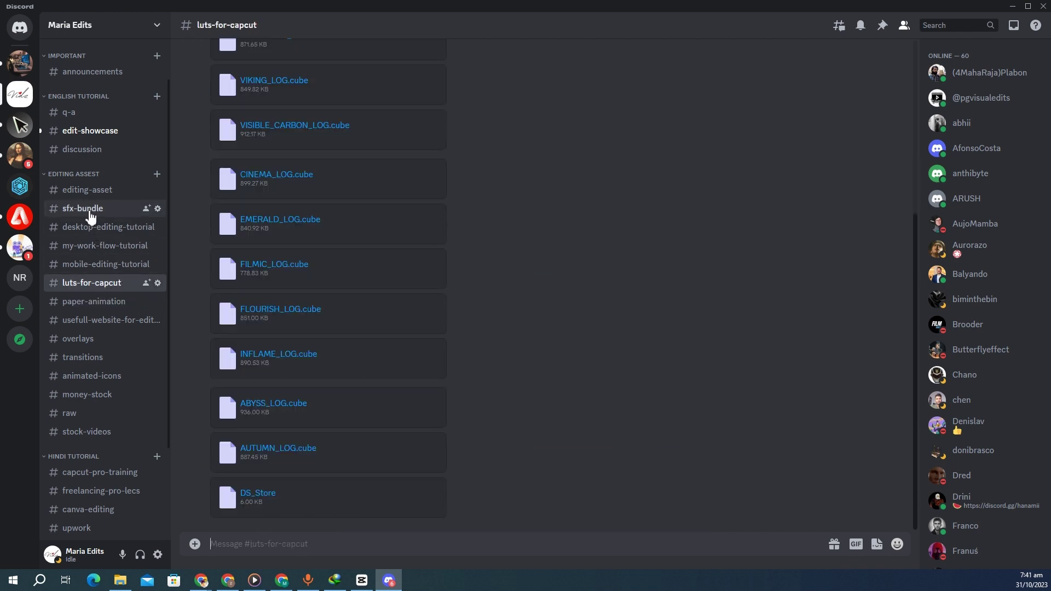
click(86, 211)
click(95, 376)
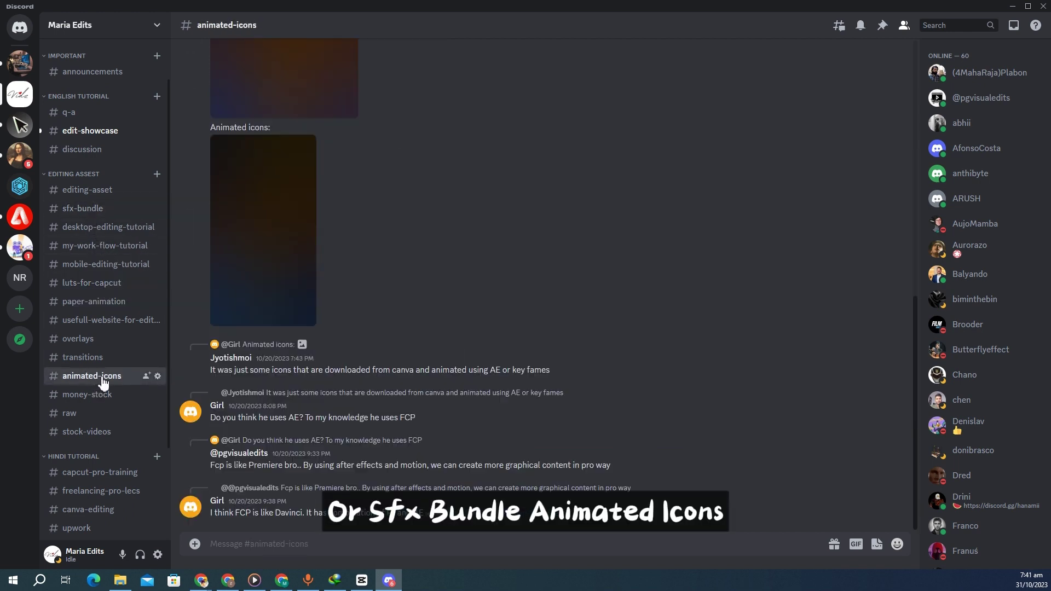
click(103, 396)
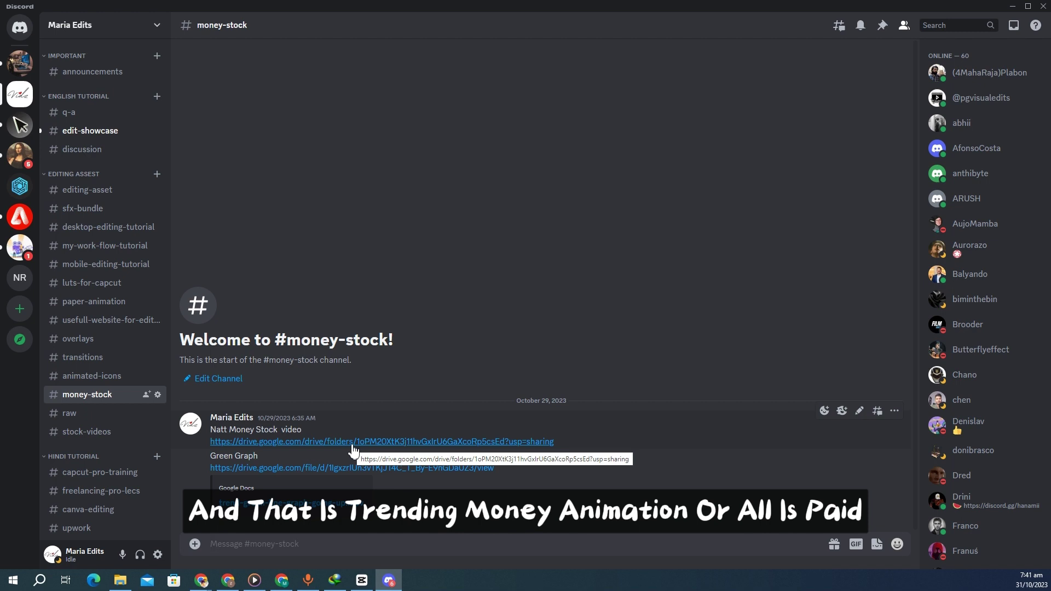
click(80, 193)
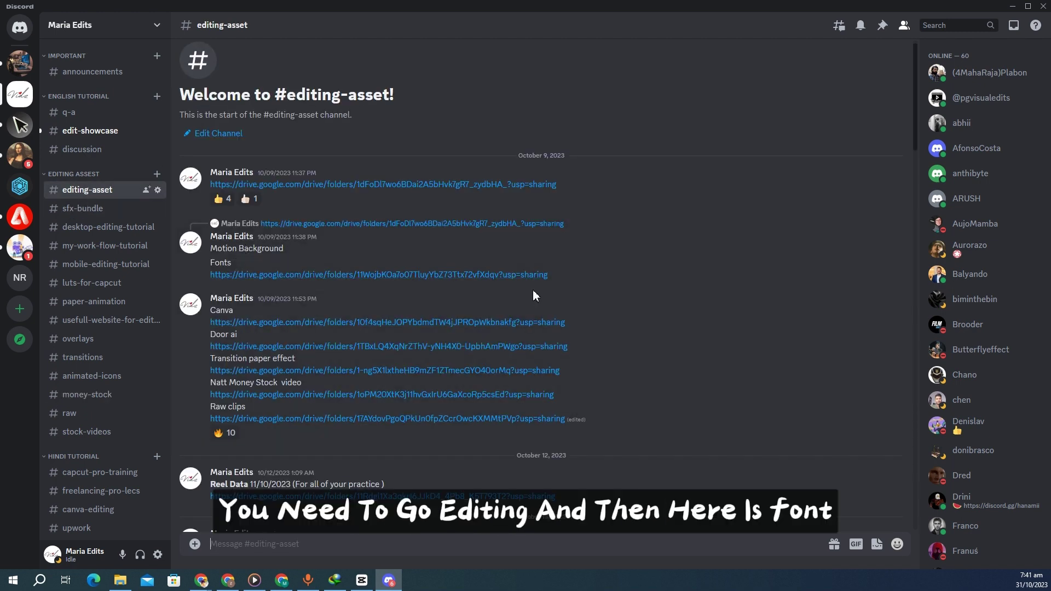
click(1011, 6)
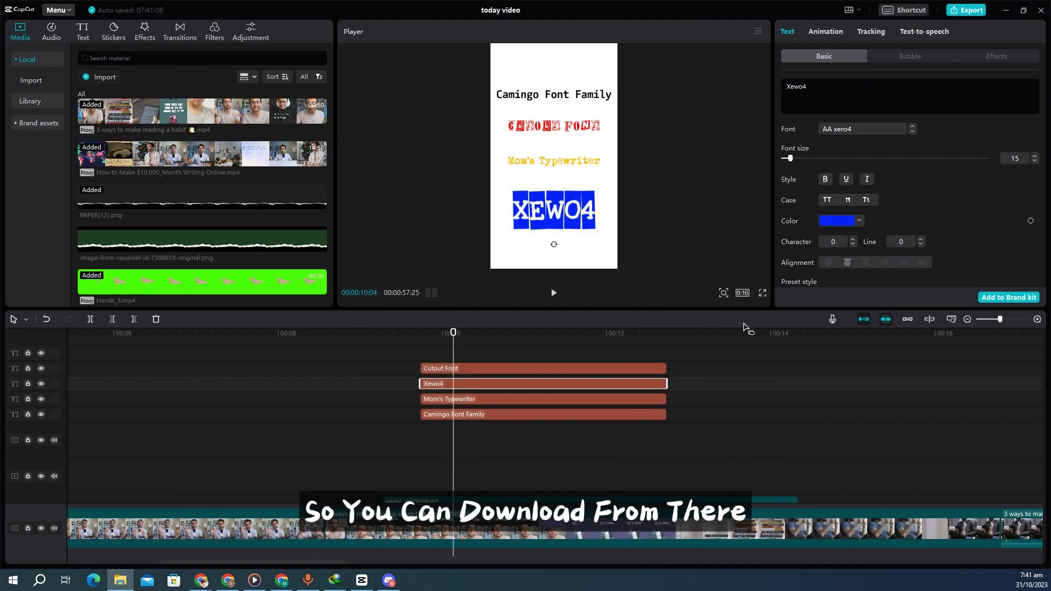